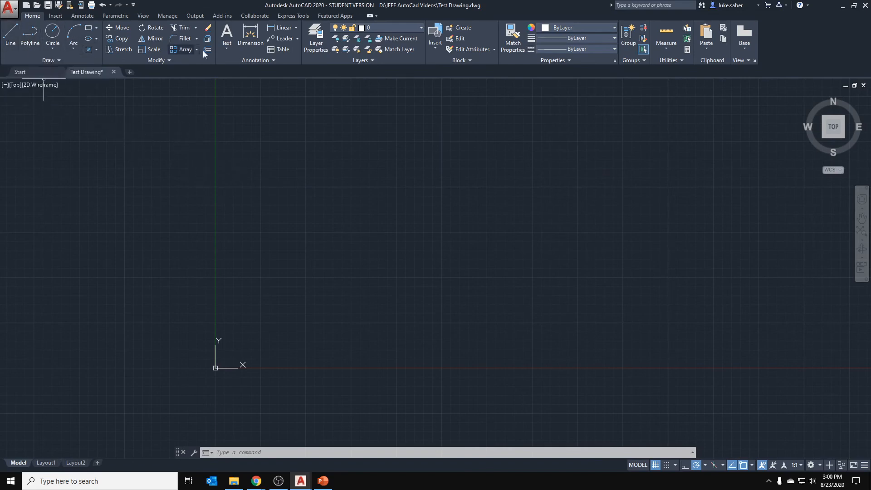
# - Add a multiline text label reading "Line:" in the upper part of the empty drawing area
pyautogui.click(226, 52)
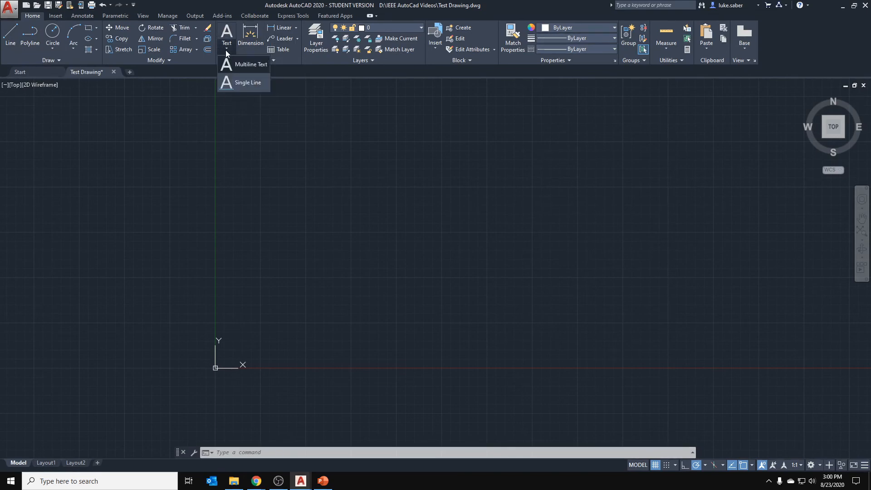
pyautogui.click(244, 65)
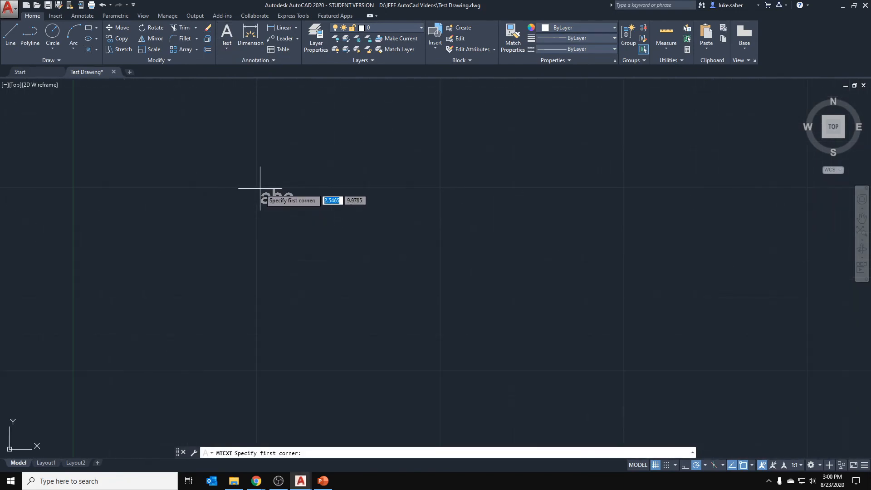
pyautogui.scroll(4, 262, 193)
pyautogui.click(266, 163)
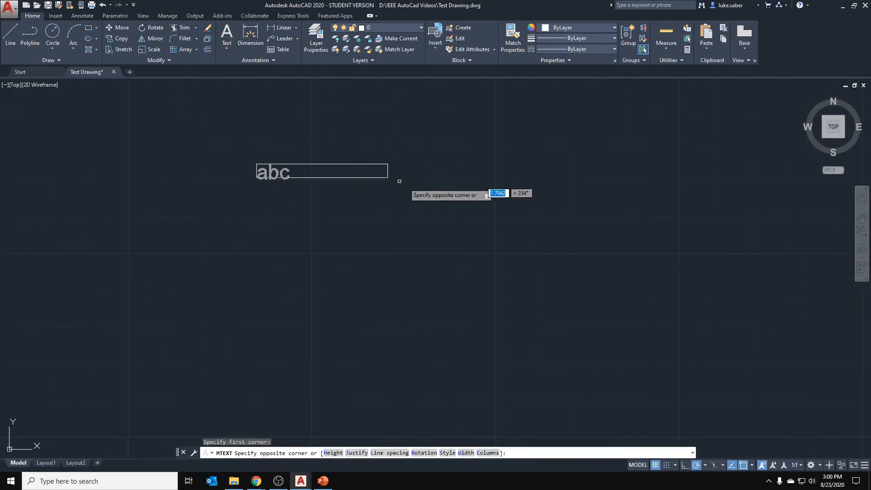
pyautogui.click(434, 193)
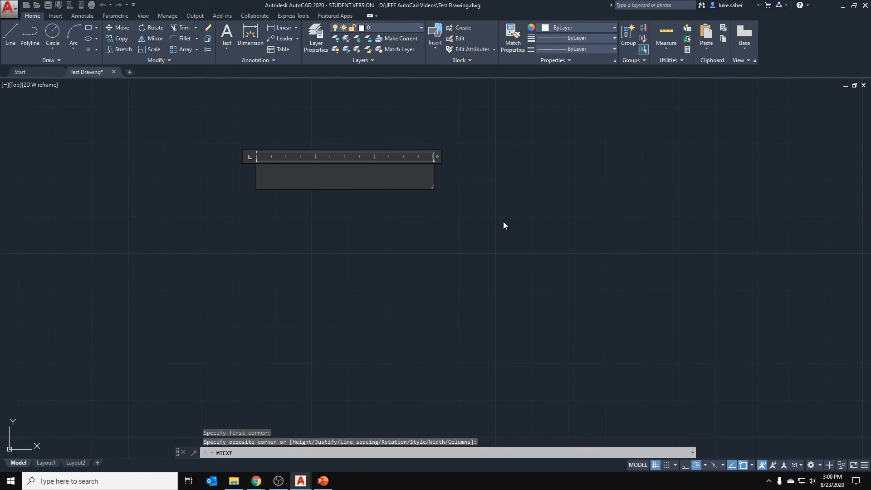
pyautogui.write('Line:')
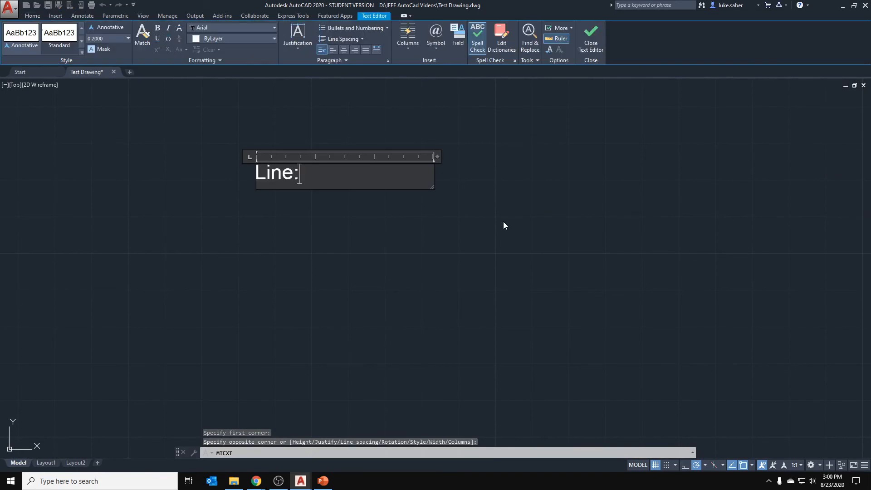
pyautogui.click(503, 225)
# - Draw a single line 3.25 units long below the "Line:" label, sloping down to the right at a 50° angle
pyautogui.scroll(-2, 501, 220)
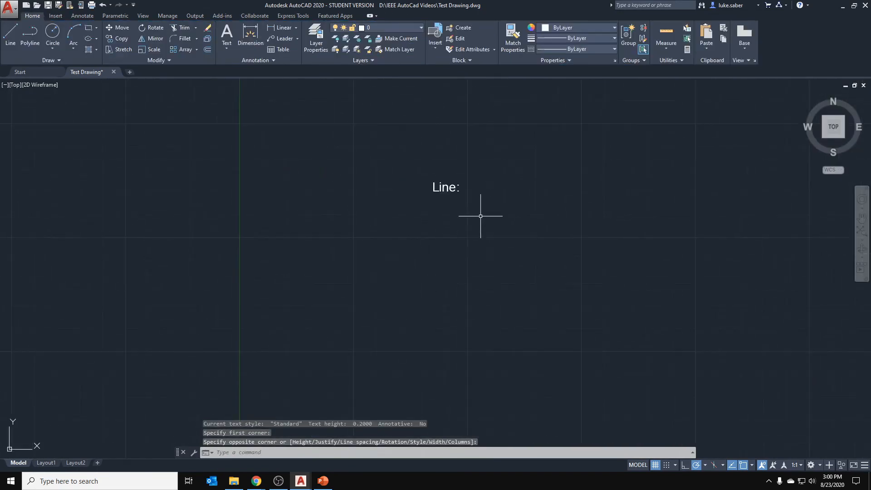
pyautogui.moveTo(480, 216)
pyautogui.mouseDown(button='middle')
pyautogui.moveTo(303, 225)
pyautogui.moveTo(319, 225)
pyautogui.moveTo(304, 213)
pyautogui.mouseUp(button='middle')
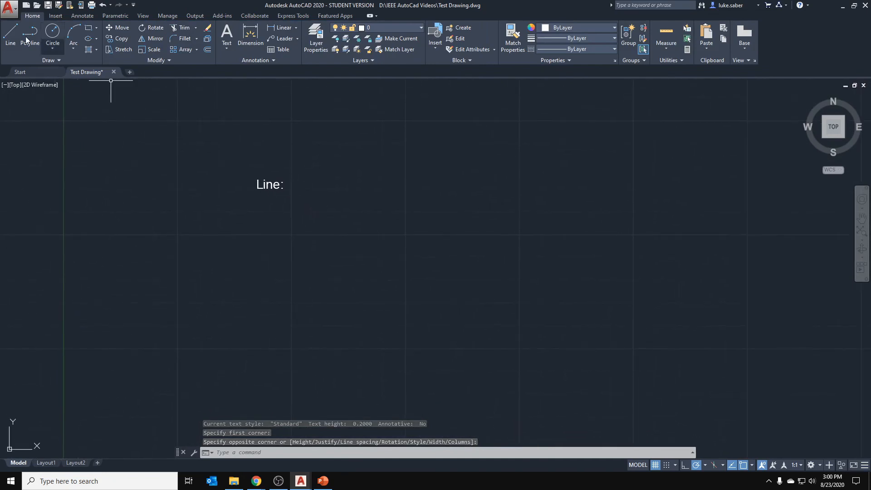
pyautogui.moveTo(243, 222); pyautogui.dragTo(224, 198, button='middle')
pyautogui.click(10, 42)
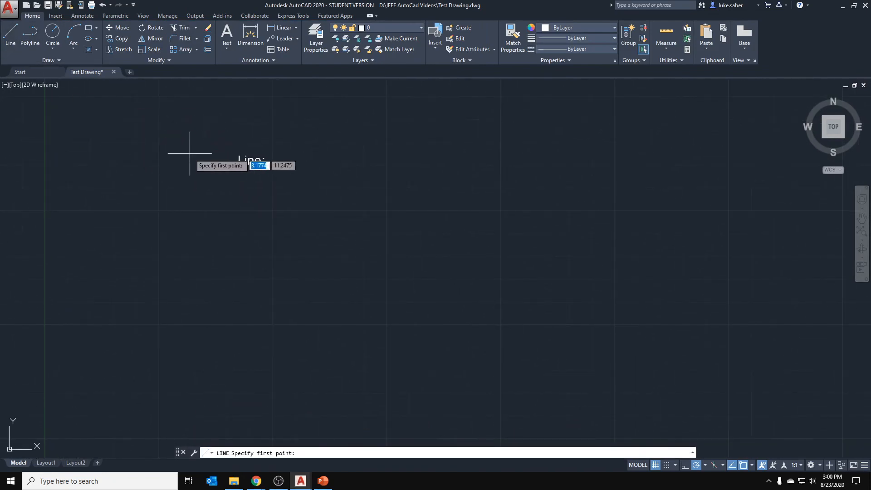
pyautogui.press('Escape')
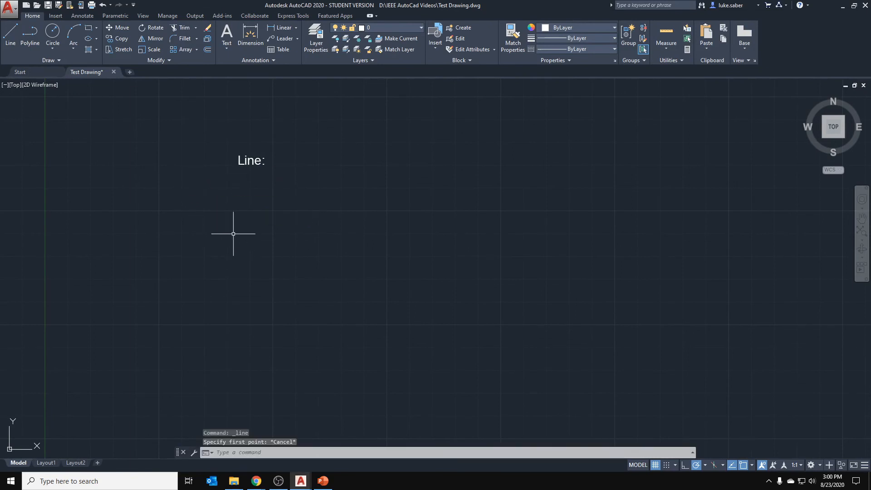
pyautogui.write('line')
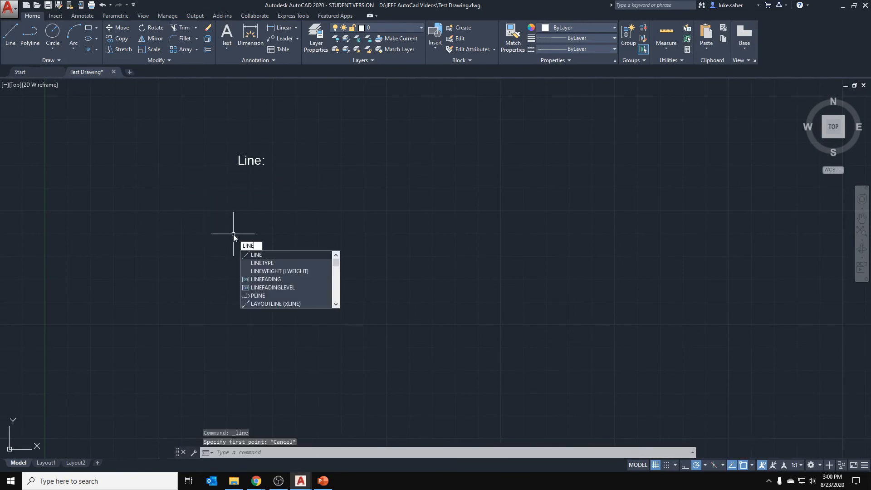
pyautogui.press('Return')
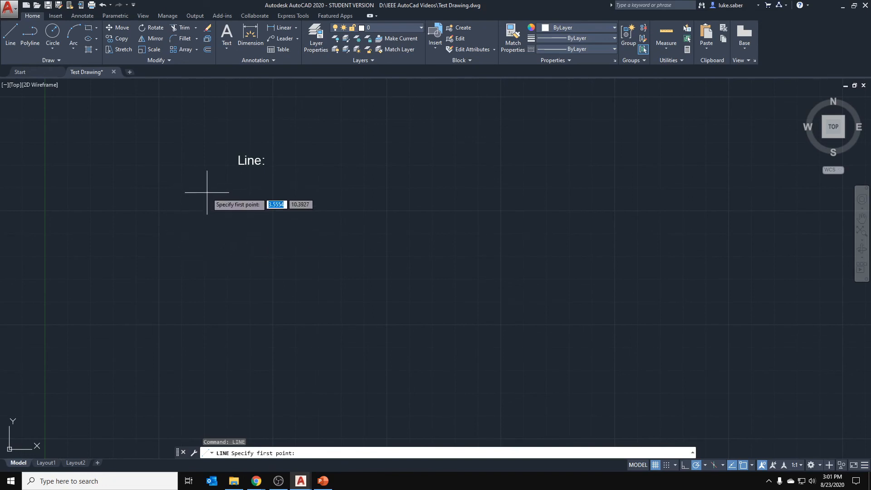
pyautogui.click(213, 205)
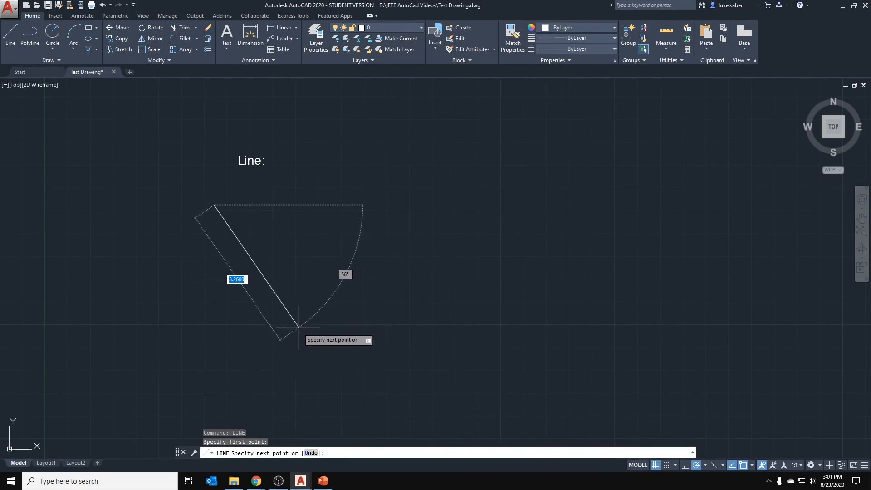
pyautogui.press('Tab')
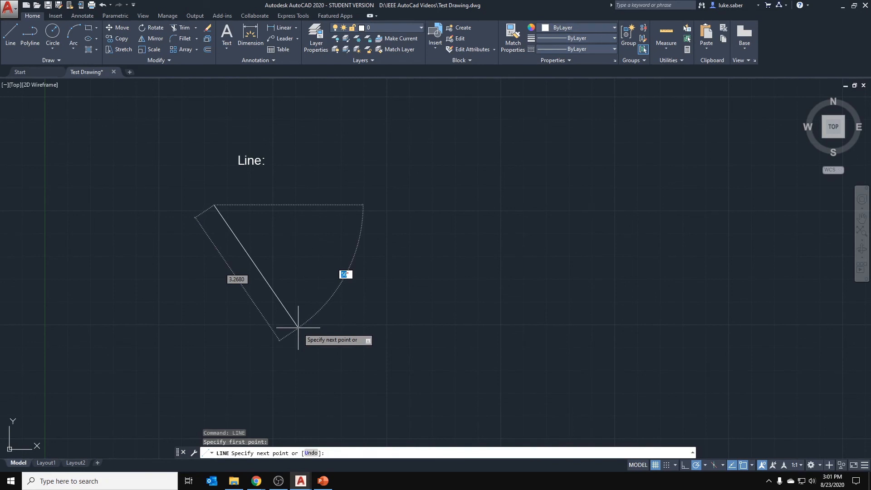
pyautogui.write('50')
pyautogui.press('Tab')
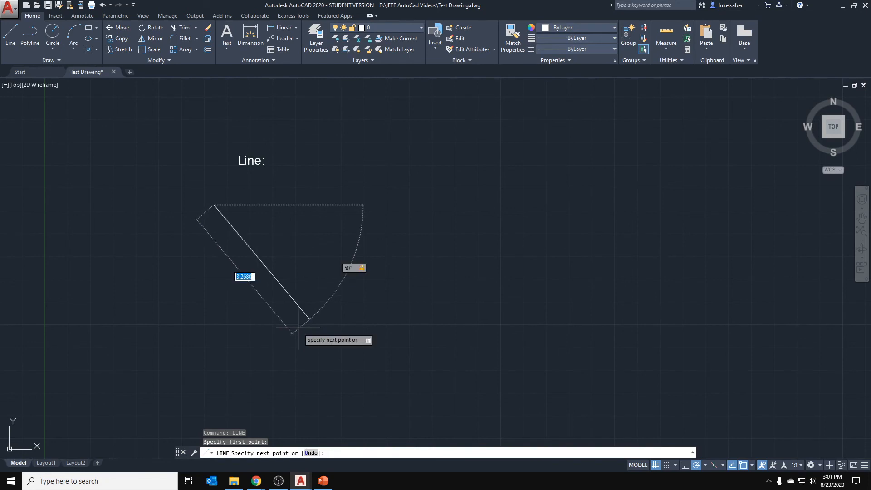
pyautogui.write('3.25')
pyautogui.press('Return')
pyautogui.press('Escape')
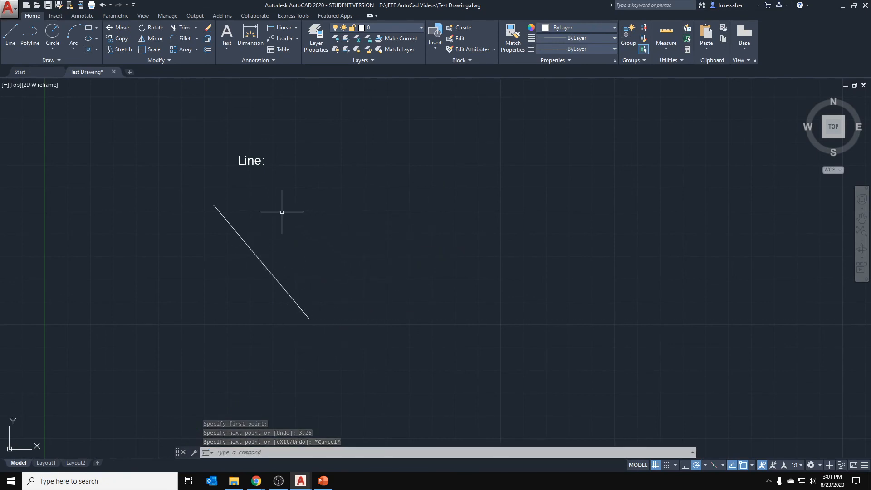
pyautogui.click(262, 259)
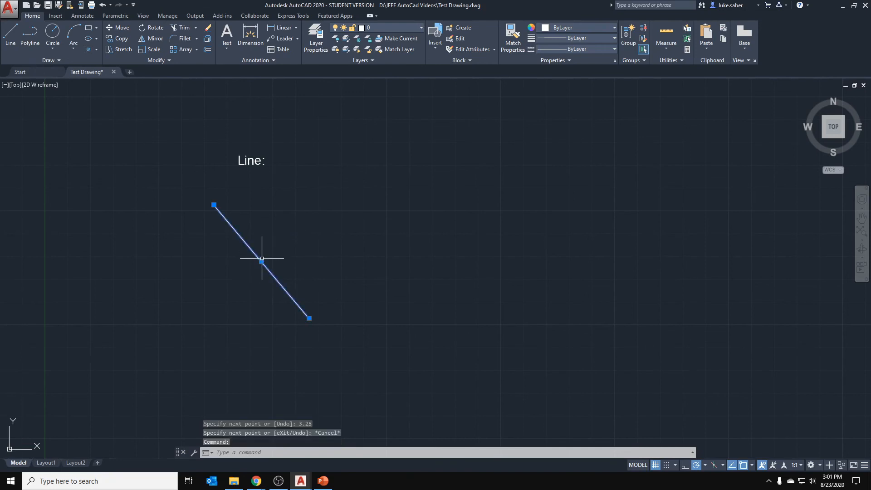
pyautogui.click(277, 228)
pyautogui.press('Escape')
pyautogui.press('Escape')
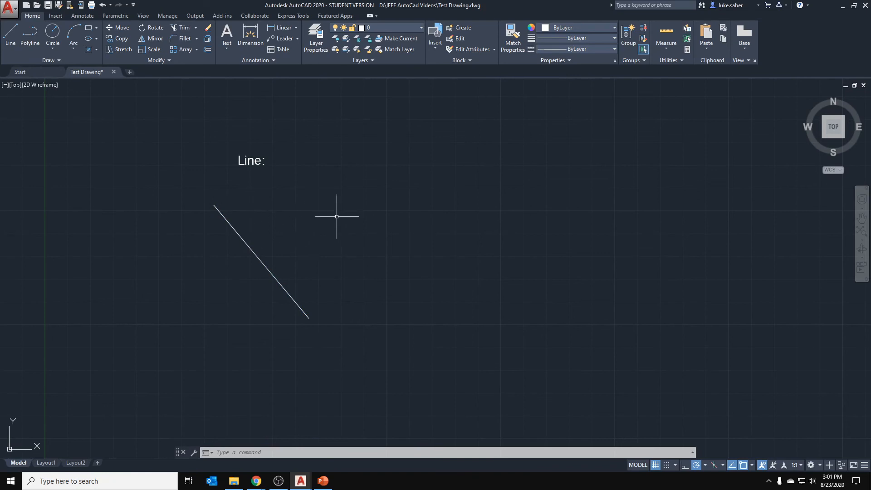
# - Add a multiline text label reading "PolyLine:" to the right of the "Line:" label
pyautogui.moveTo(340, 213); pyautogui.dragTo(268, 235, button='middle')
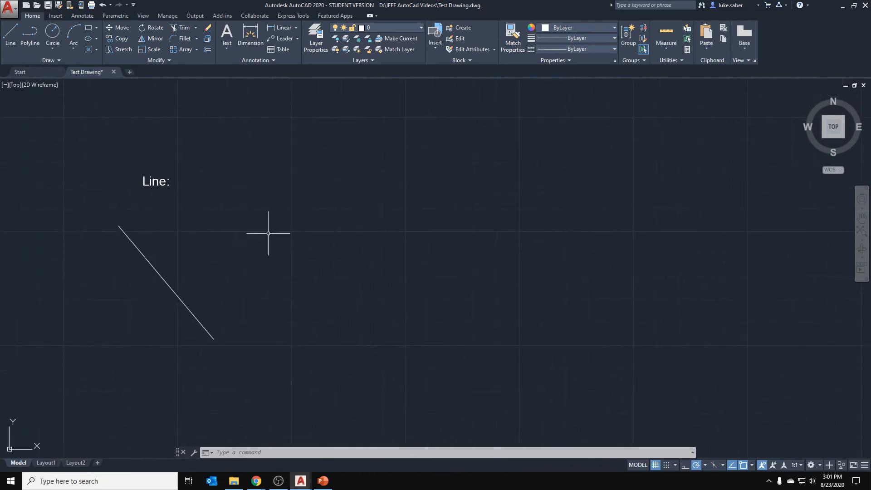
pyautogui.click(227, 48)
pyautogui.click(248, 67)
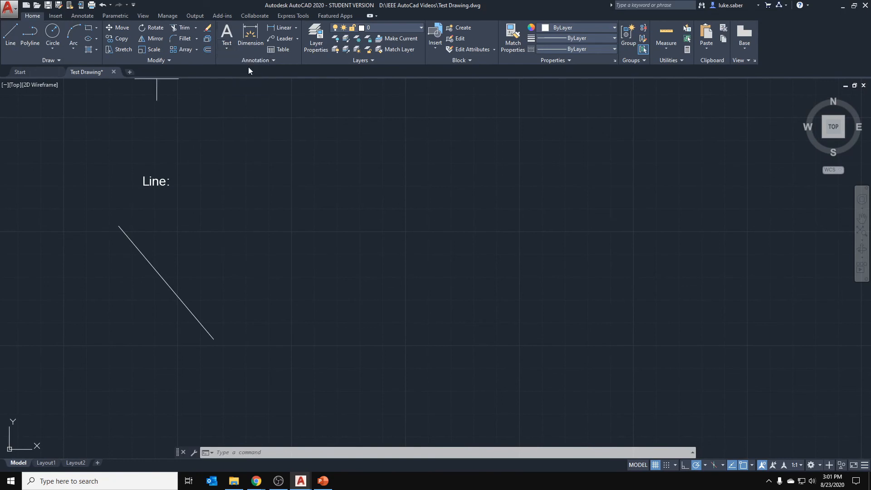
pyautogui.click(335, 183)
pyautogui.click(403, 168)
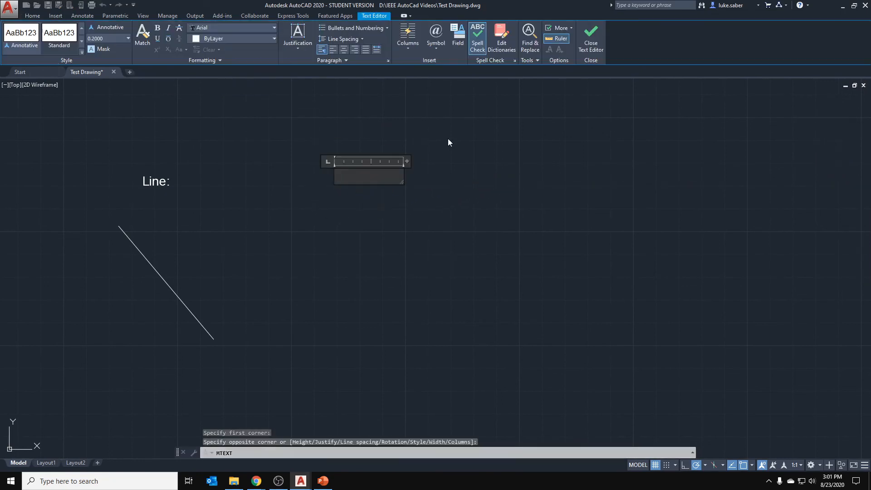
pyautogui.write('PolyLine:')
pyautogui.click(448, 138)
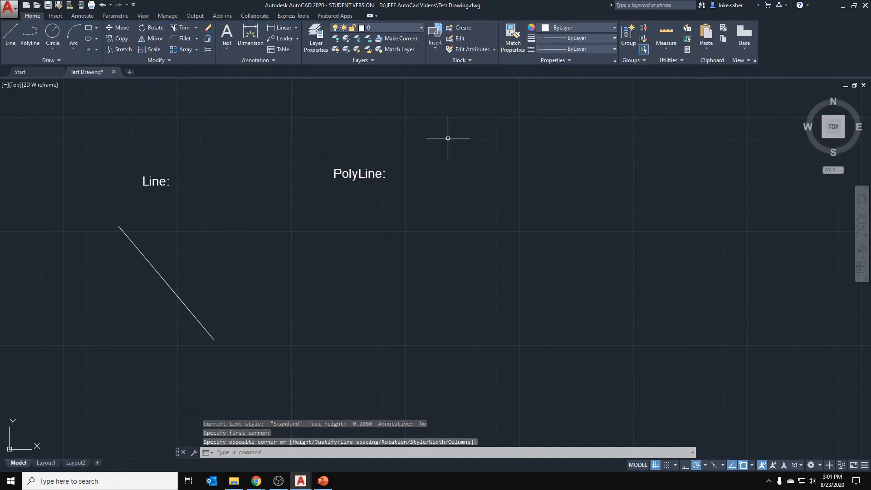
# - Draw an open zigzag polyline of eight straight segments below the "PolyLine:" label
pyautogui.scroll(5, 432, 159)
pyautogui.moveTo(225, 221); pyautogui.dragTo(266, 162, button='middle')
pyautogui.scroll(-5, 243, 159)
pyautogui.moveTo(245, 190); pyautogui.dragTo(297, 211, button='middle')
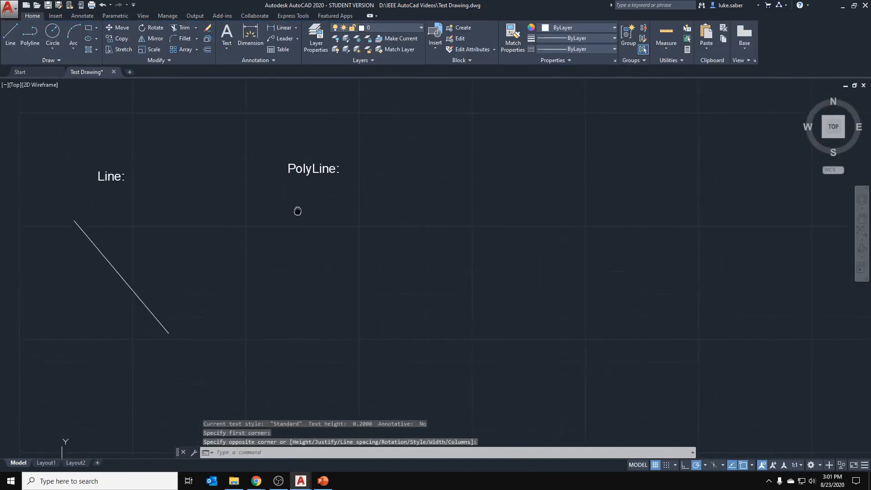
pyautogui.scroll(2, 298, 208)
pyautogui.click(33, 36)
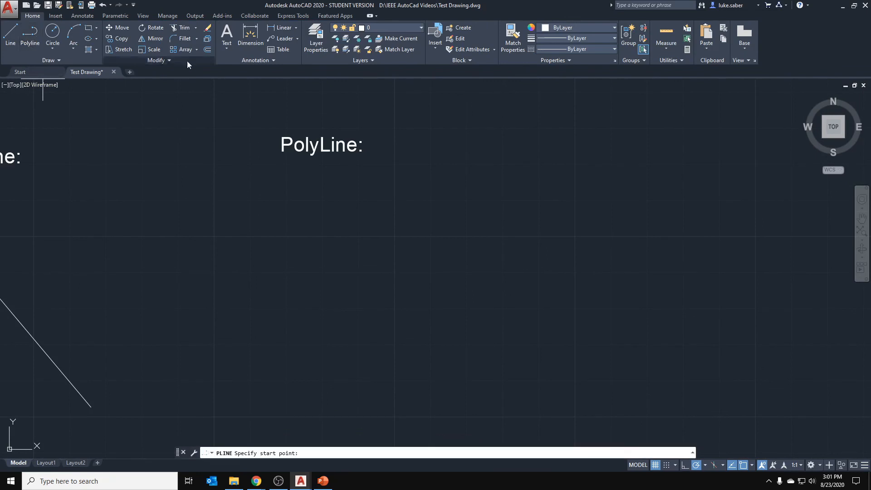
pyautogui.click(268, 206)
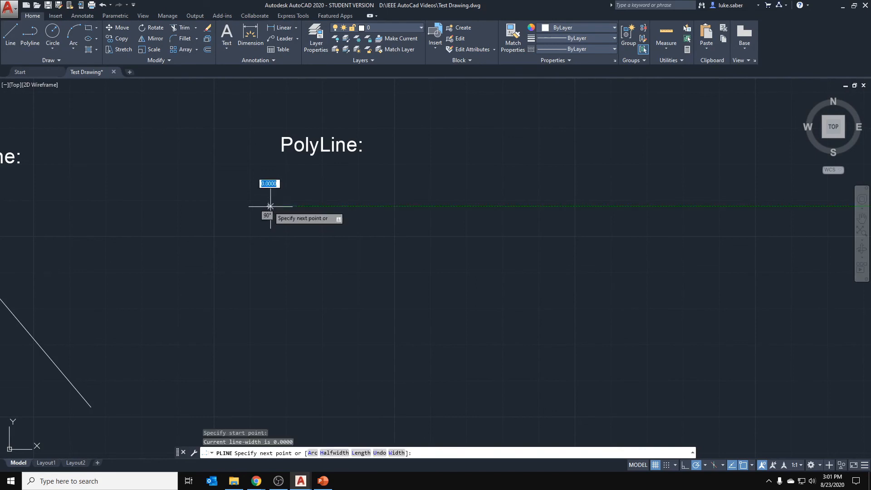
pyautogui.click(341, 307)
pyautogui.click(275, 282)
pyautogui.click(221, 306)
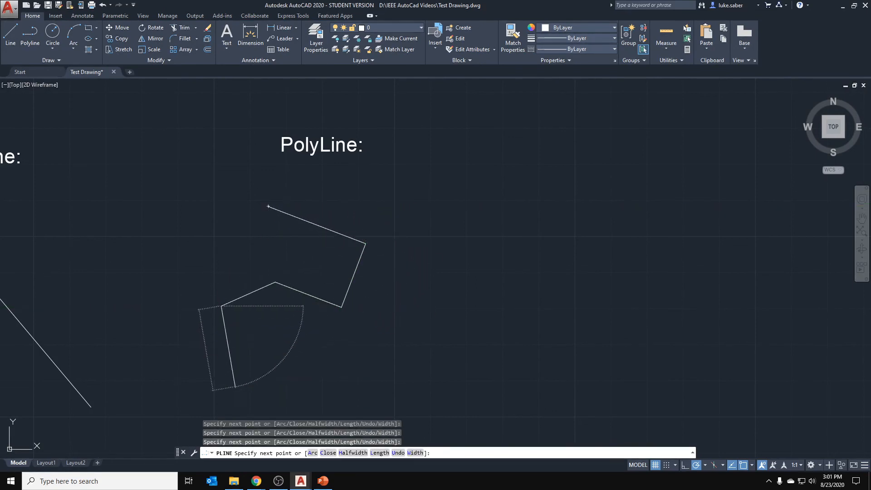
pyautogui.click(234, 387)
pyautogui.click(290, 366)
pyautogui.click(338, 392)
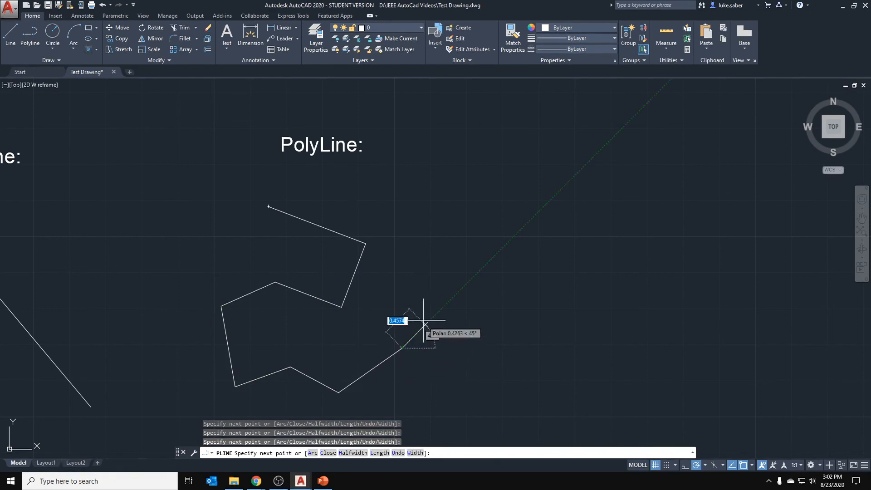
pyautogui.click(402, 348)
pyautogui.press('Escape')
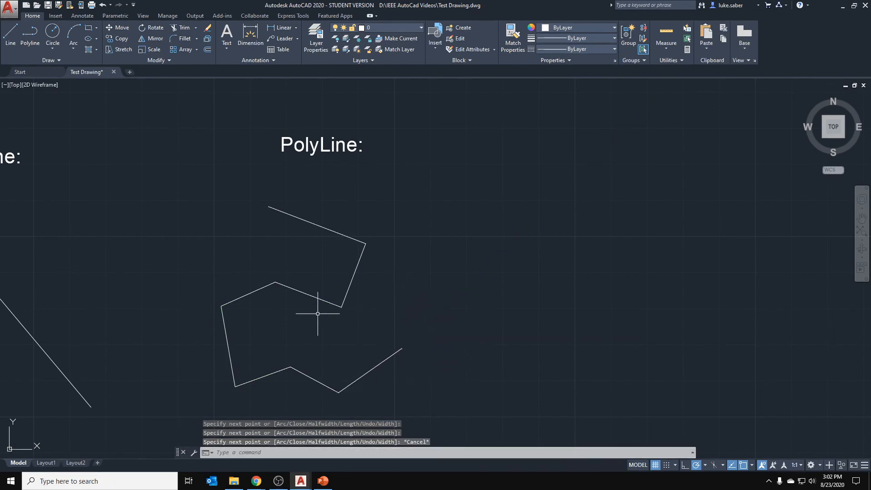
# - Add a multiline text label reading "Circle:" to the right of the "PolyLine:" label
pyautogui.moveTo(317, 311); pyautogui.dragTo(423, 272, button='middle')
pyautogui.scroll(-3, 399, 291)
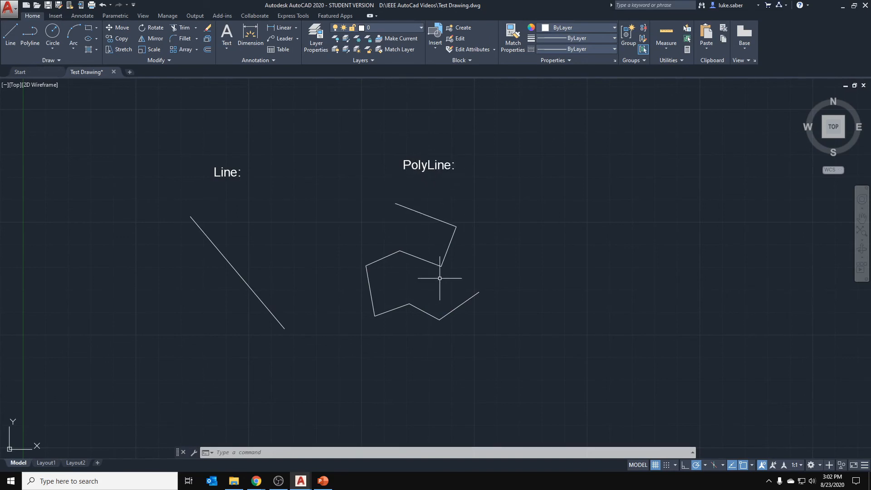
pyautogui.moveTo(481, 221); pyautogui.dragTo(413, 235, button='middle')
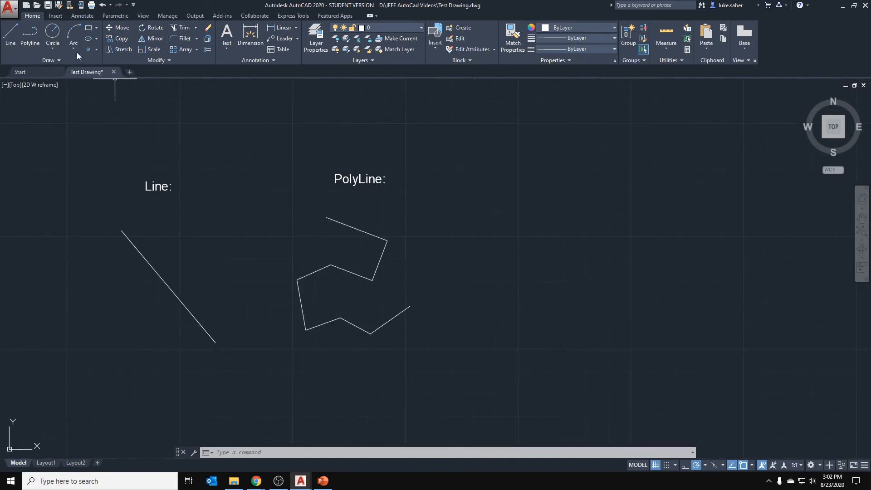
pyautogui.click(226, 34)
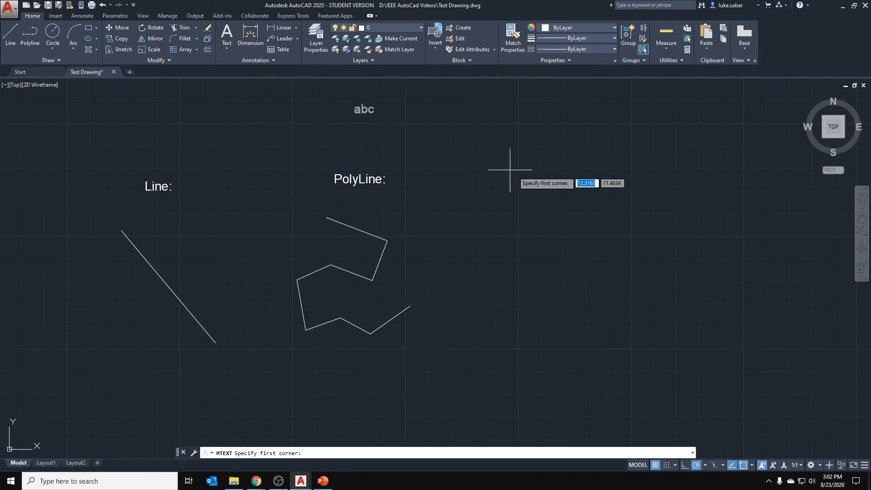
pyautogui.click(479, 186)
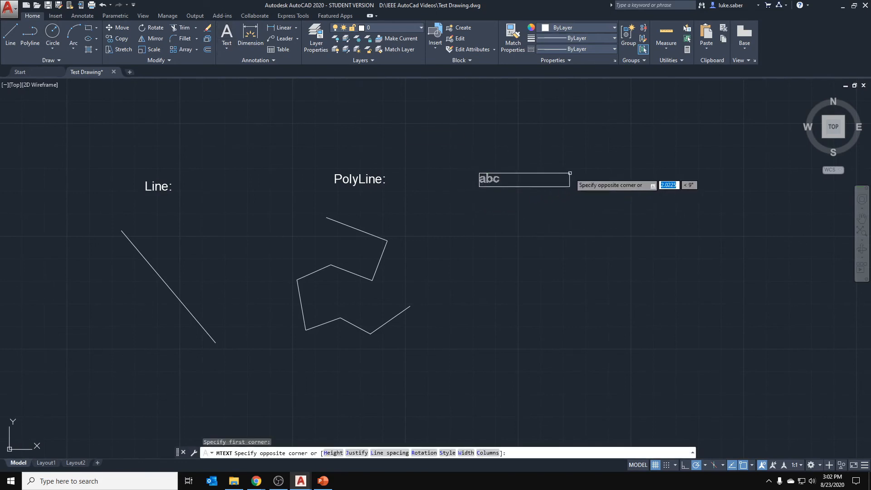
pyautogui.click(565, 172)
pyautogui.write('Cir')
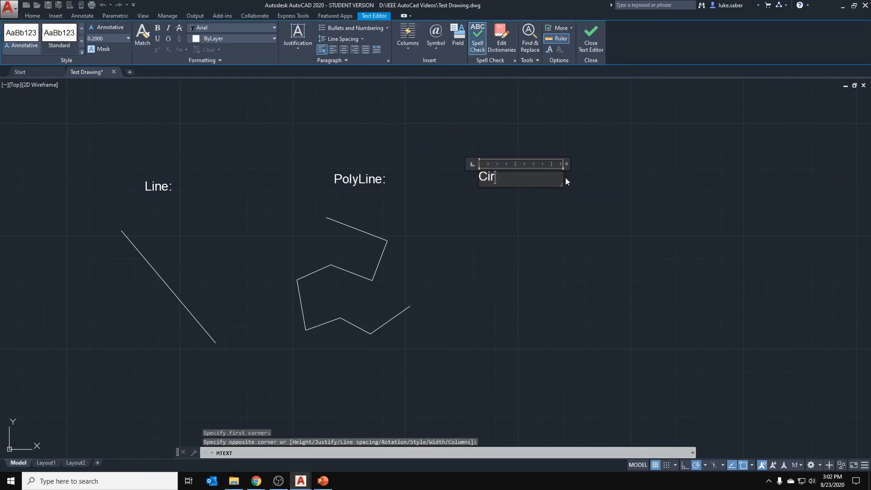
pyautogui.write('cle:')
pyautogui.click(566, 179)
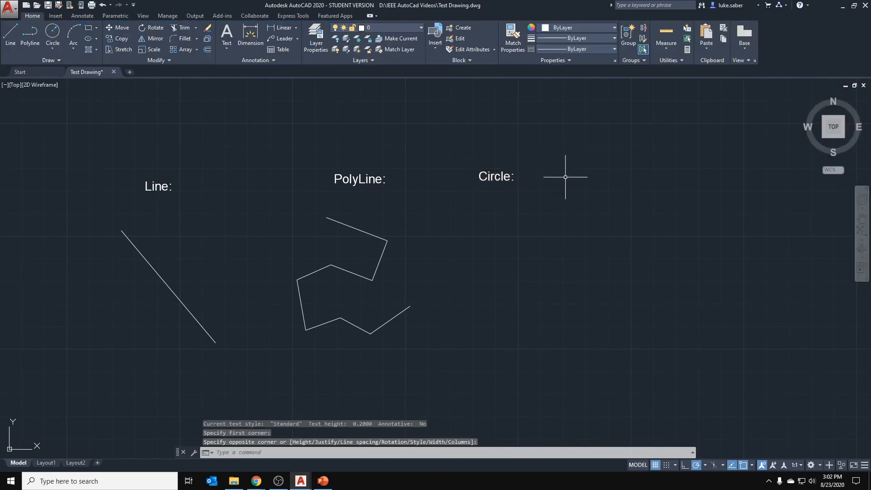
# - Review the circle creation methods and read through the Circle command's help page, including 3-point and Tan, Tan, Tan
pyautogui.scroll(4, 513, 206)
pyautogui.moveTo(455, 190)
pyautogui.mouseDown(button='middle')
pyautogui.moveTo(281, 185)
pyautogui.moveTo(311, 168)
pyautogui.mouseUp(button='middle')
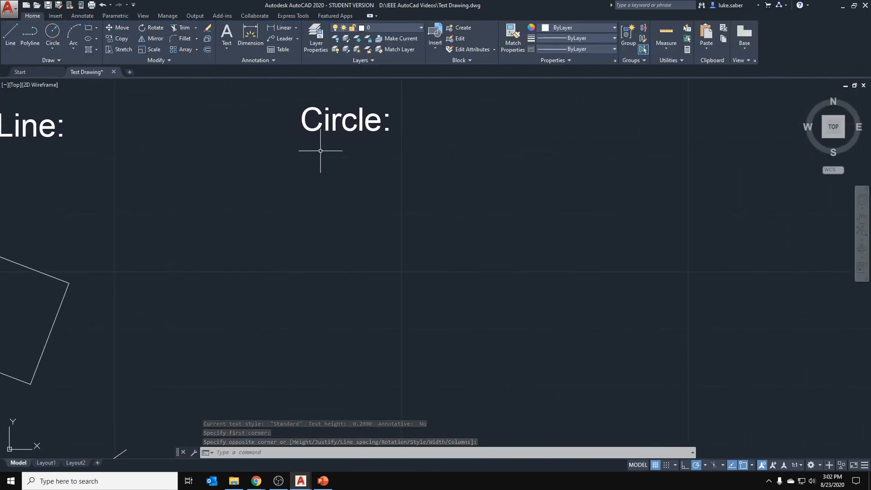
pyautogui.click(53, 48)
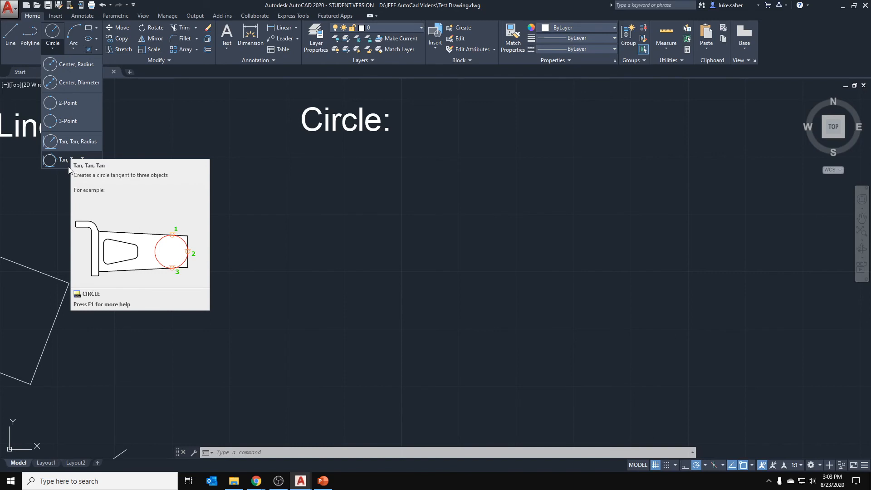
pyautogui.press('F1')
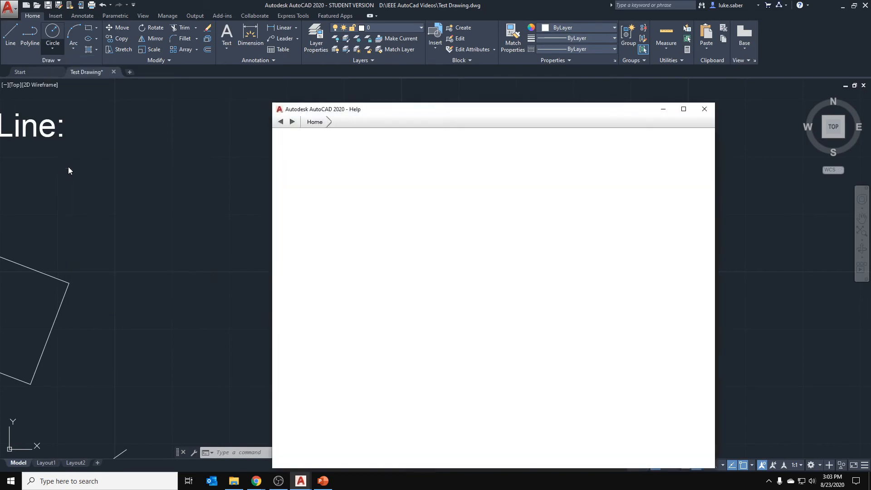
pyautogui.moveTo(334, 114); pyautogui.dragTo(282, 41)
pyautogui.scroll(-4, 384, 200)
pyautogui.scroll(-10, 384, 200)
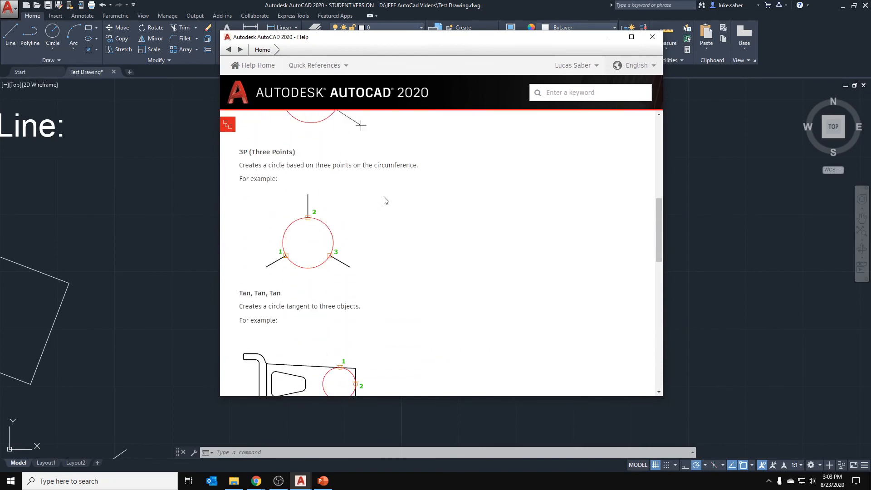
pyautogui.scroll(-5, 384, 200)
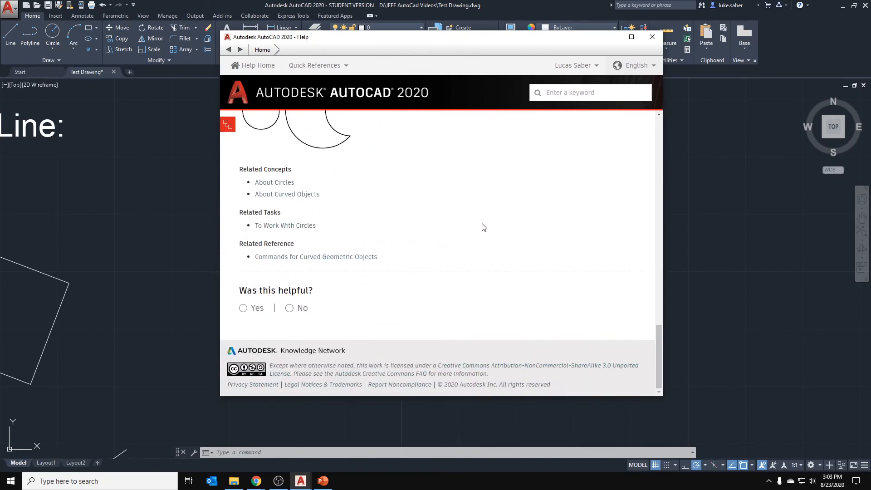
pyautogui.click(652, 36)
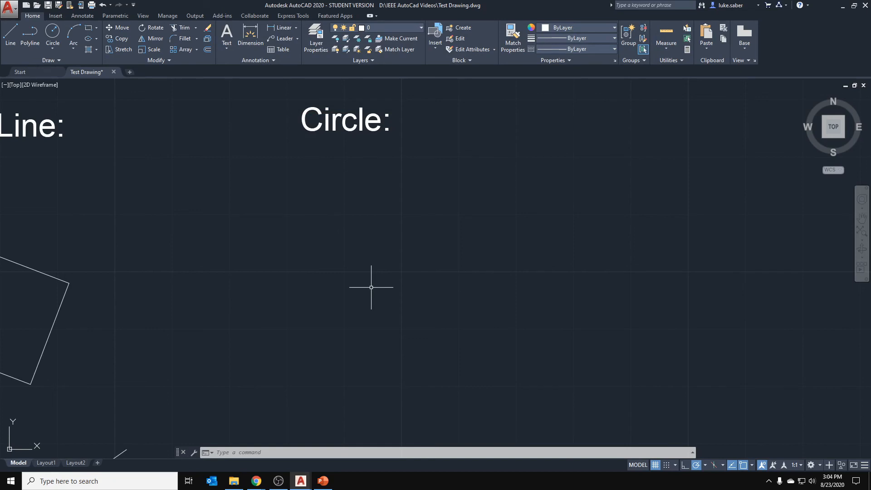
# - Draw a circle with a radius of 0.75 below the "Circle:" label
pyautogui.click(52, 33)
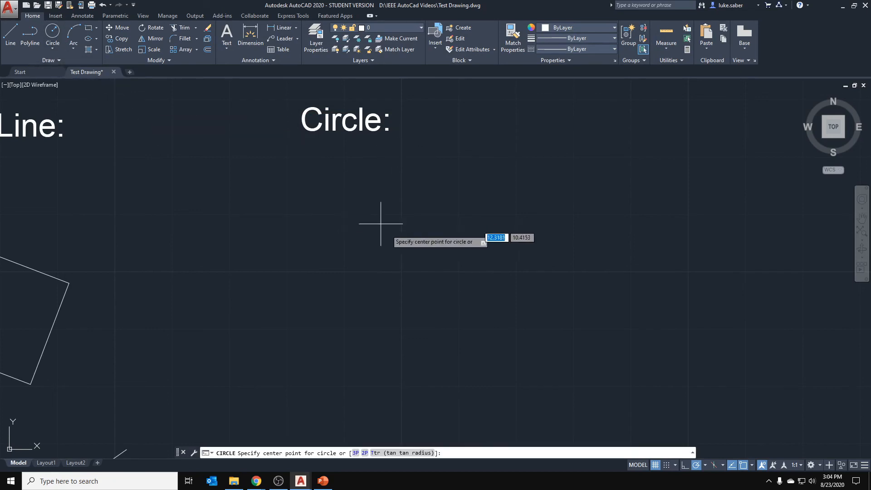
pyautogui.click(338, 264)
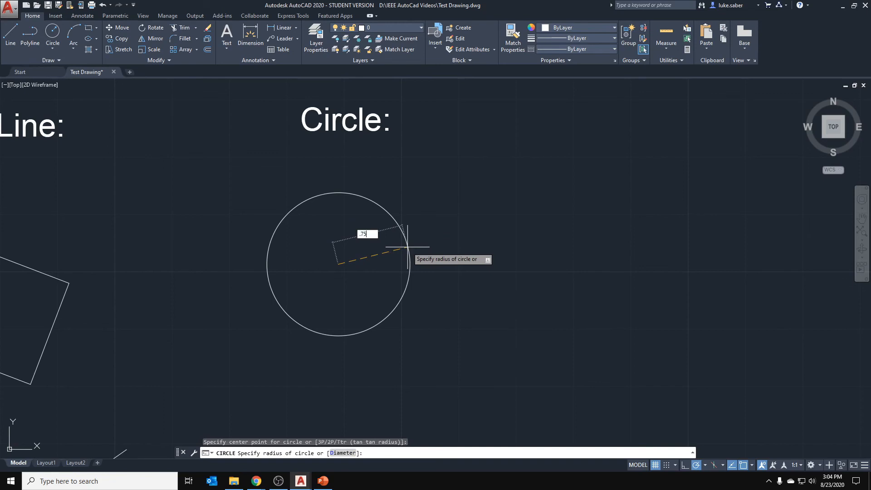
pyautogui.press('Return')
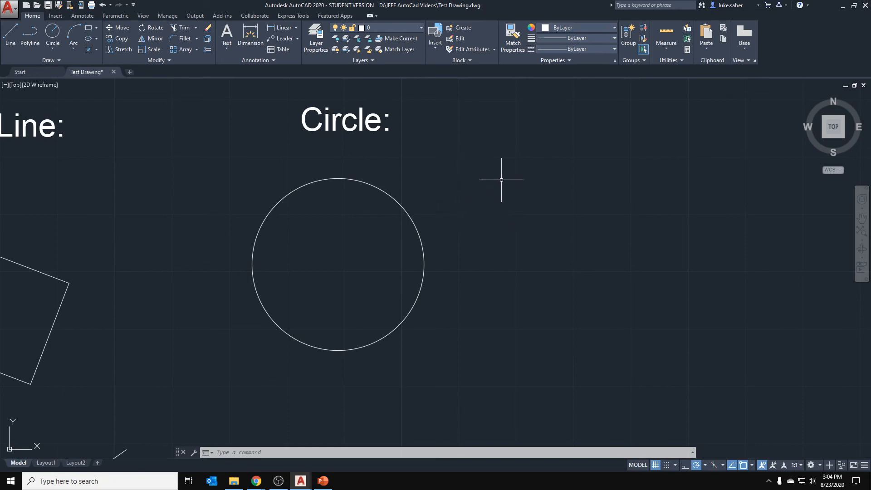
# - Create a multiline text label reading "Arc:" to the right of the "Circle:" label
pyautogui.scroll(-2, 501, 179)
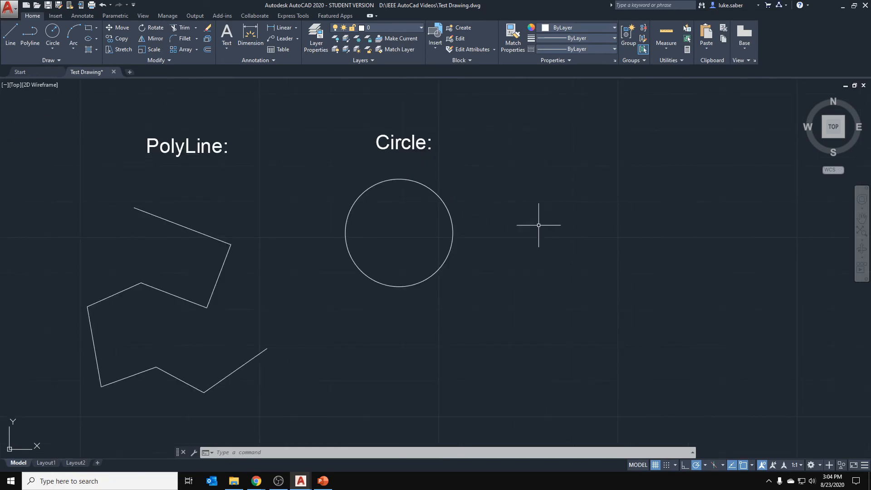
pyautogui.moveTo(503, 214); pyautogui.dragTo(227, 235, button='middle')
pyautogui.click(223, 35)
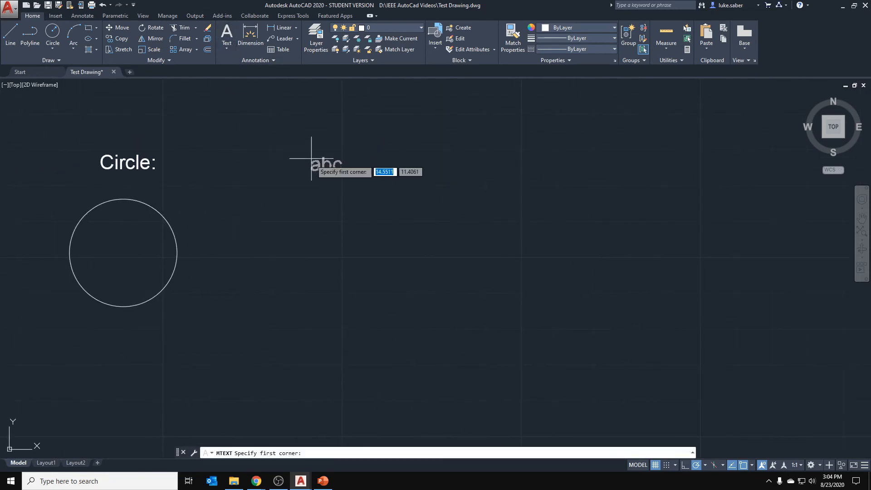
pyautogui.click(306, 169)
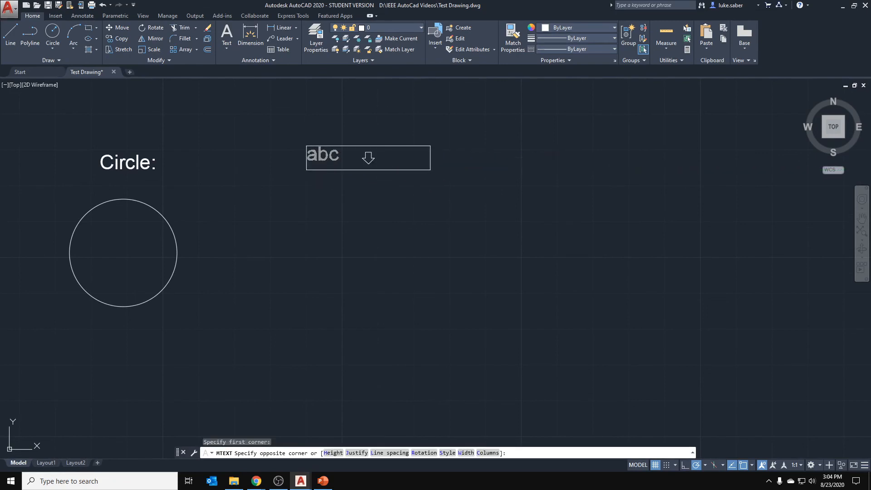
pyautogui.click(430, 146)
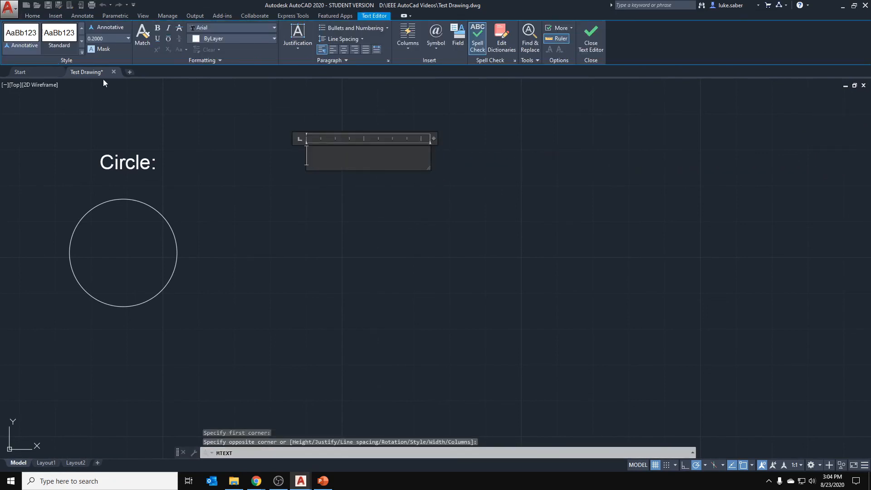
pyautogui.click(29, 13)
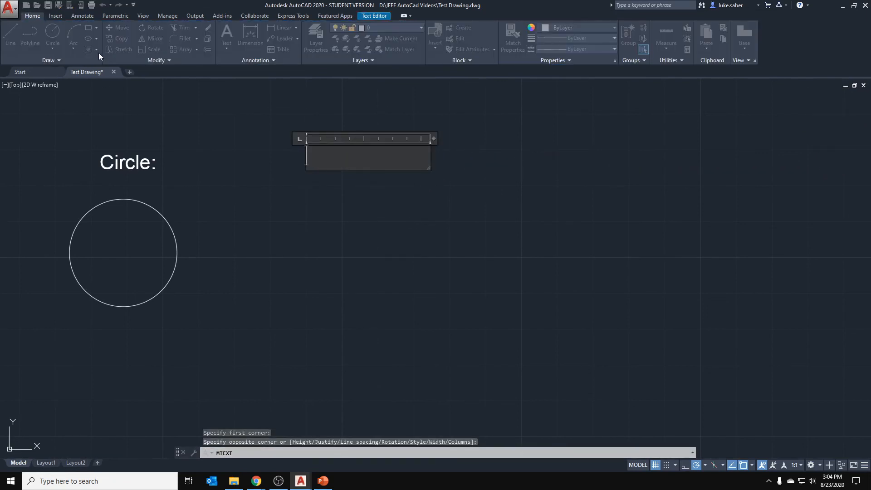
pyautogui.click(374, 16)
pyautogui.write('Arc:')
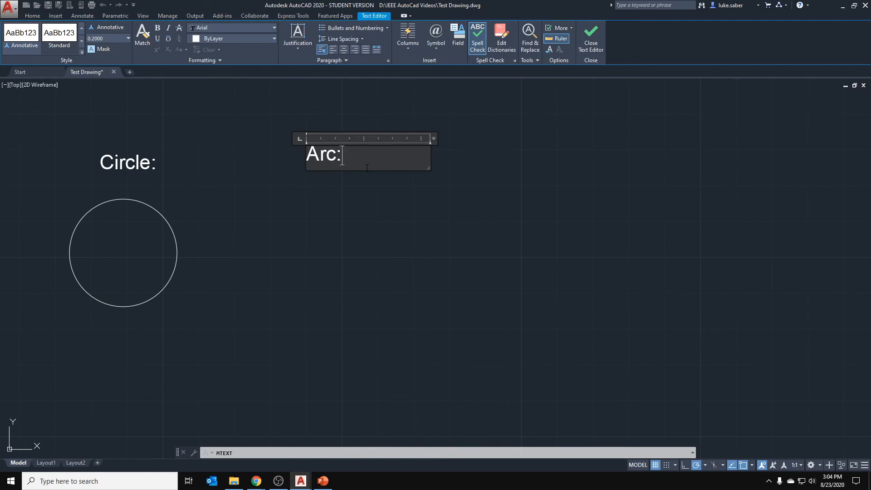
pyautogui.press('Return')
pyautogui.press('Return')
pyautogui.press('Return')
pyautogui.press('Return')
pyautogui.press('Return')
pyautogui.press('BackSpace')
pyautogui.press('BackSpace')
pyautogui.press('BackSpace')
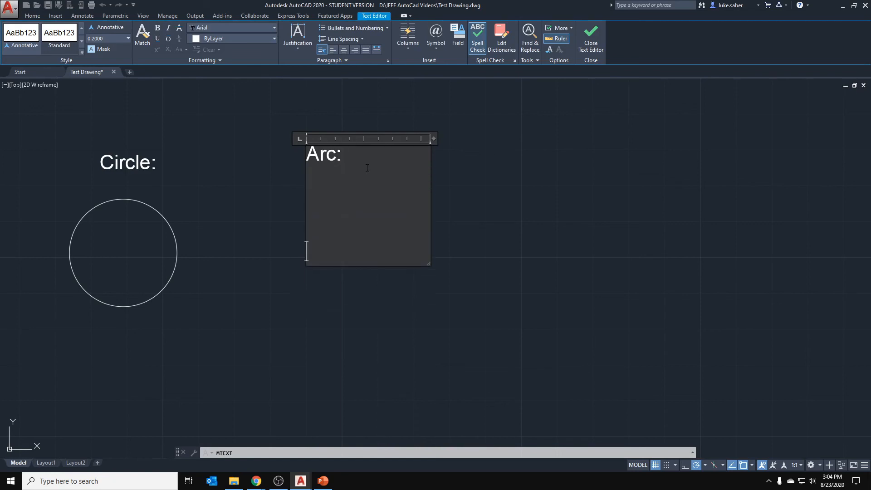
pyautogui.press('BackSpace')
pyautogui.press('BackSpace')
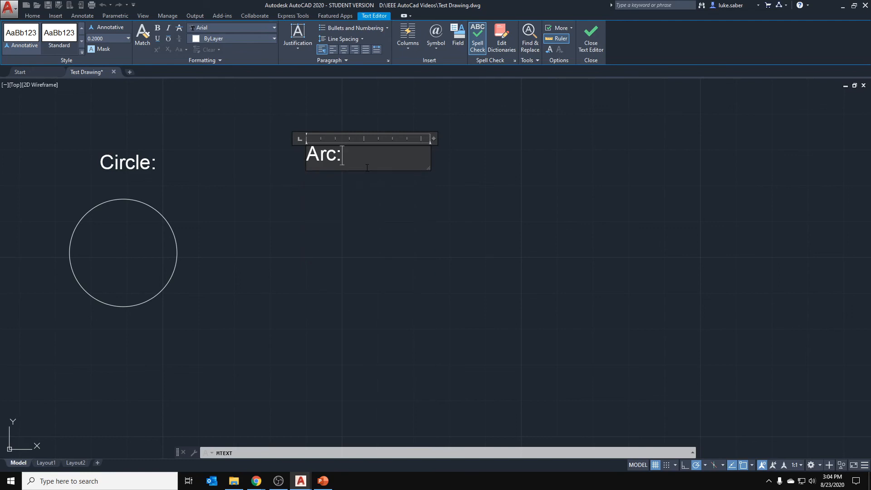
# - Finish the "Arc:" label and draw a 3-point arc below it, curving upward like a dome
pyautogui.click(380, 177)
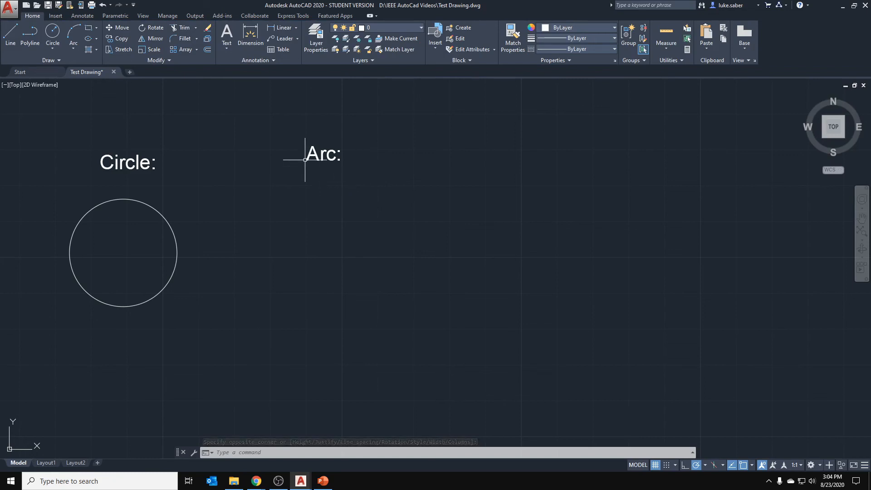
pyautogui.moveTo(296, 194); pyautogui.dragTo(313, 190, button='middle')
pyautogui.click(75, 48)
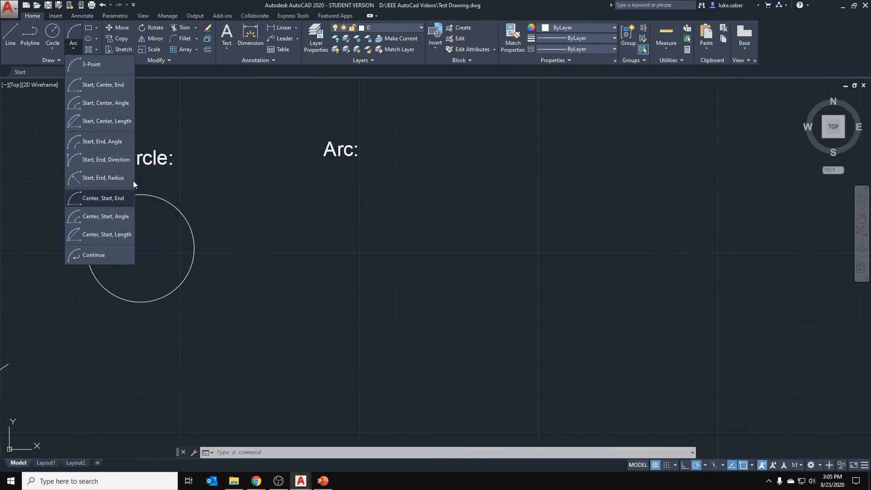
pyautogui.click(97, 68)
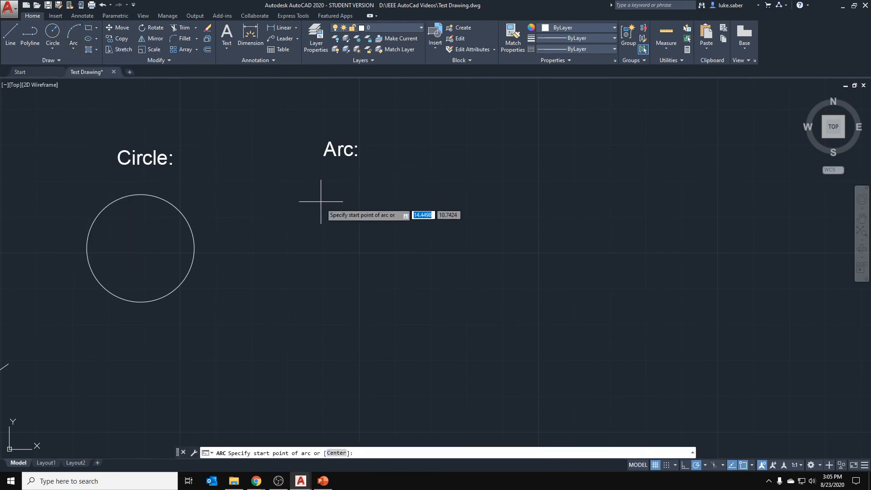
pyautogui.click(290, 235)
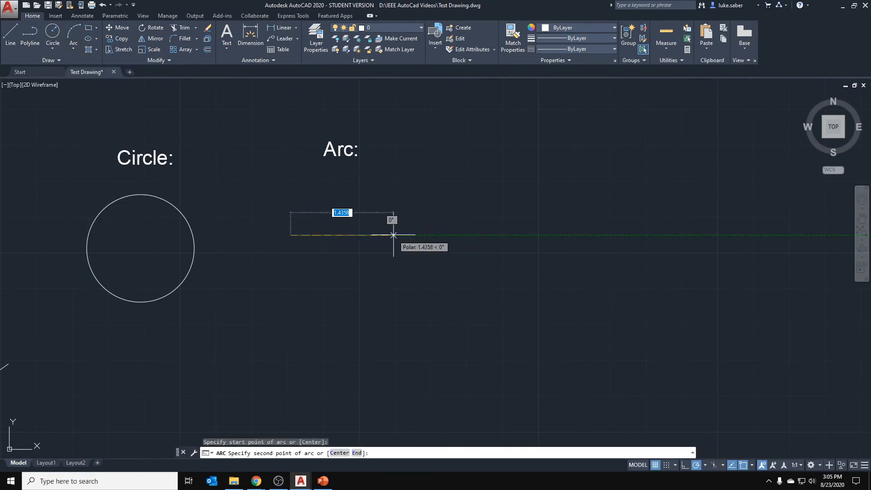
pyautogui.click(336, 191)
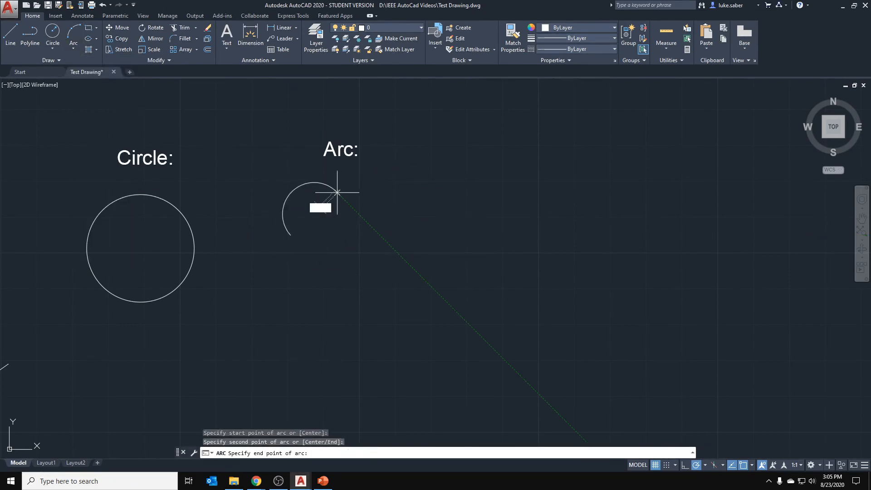
pyautogui.click(388, 232)
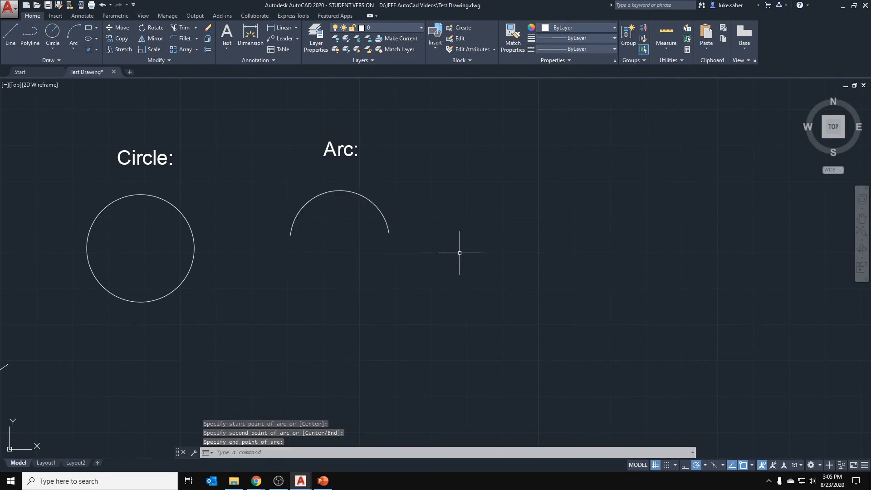
# - Draw a second, bowl-shaped arc below the first one using the Start, Center, Angle method
pyautogui.click(75, 50)
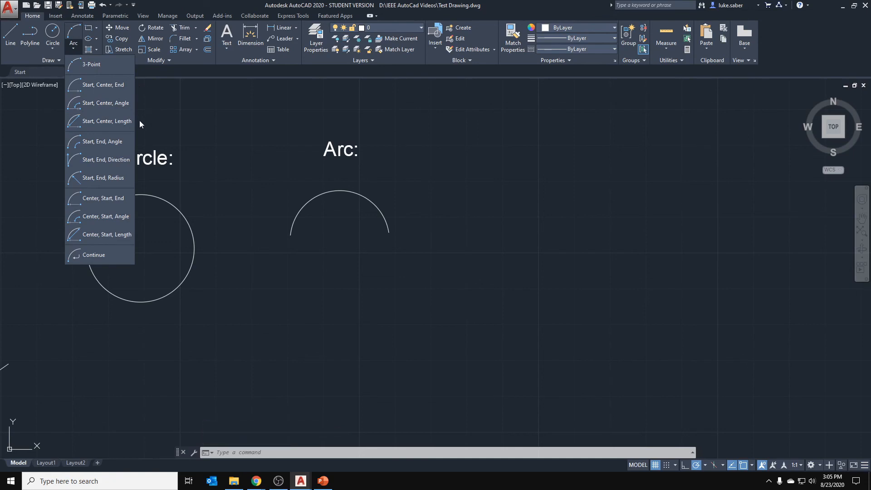
pyautogui.click(111, 102)
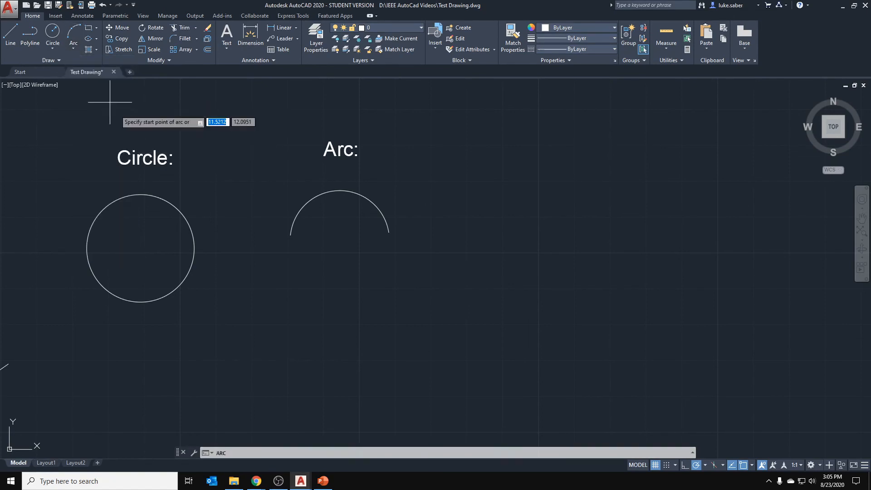
pyautogui.click(298, 338)
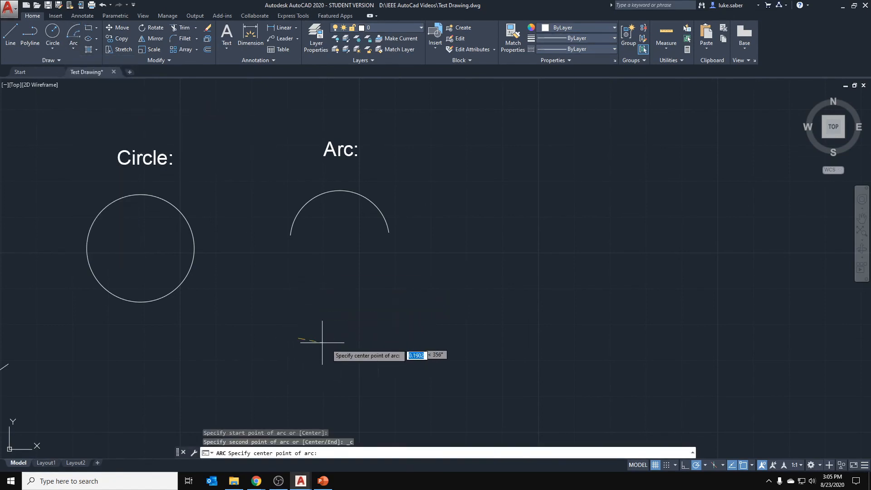
pyautogui.click(367, 338)
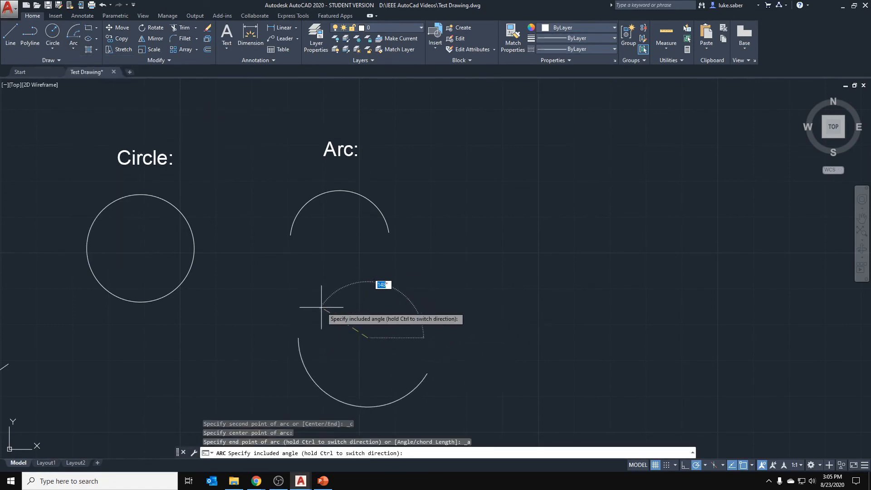
pyautogui.click(335, 300)
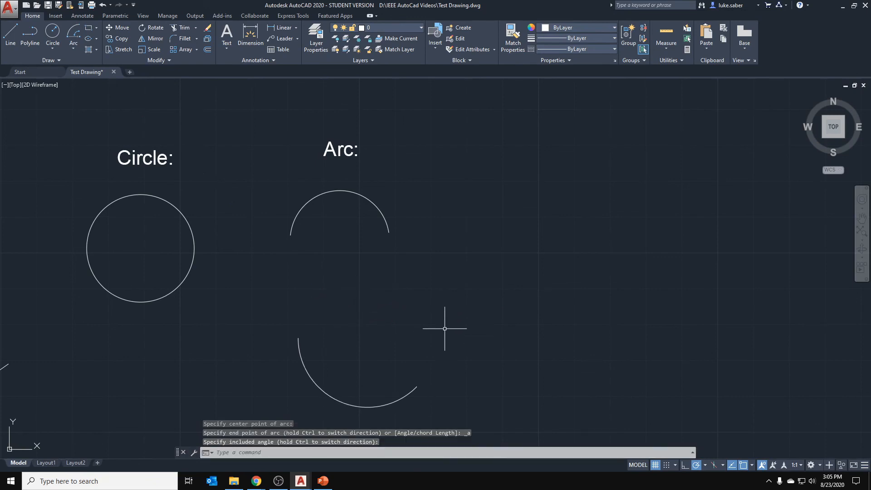
# - Undo the bowl-shaped arc drawn below the 3-point arc
pyautogui.moveTo(420, 313); pyautogui.dragTo(379, 237, button='middle')
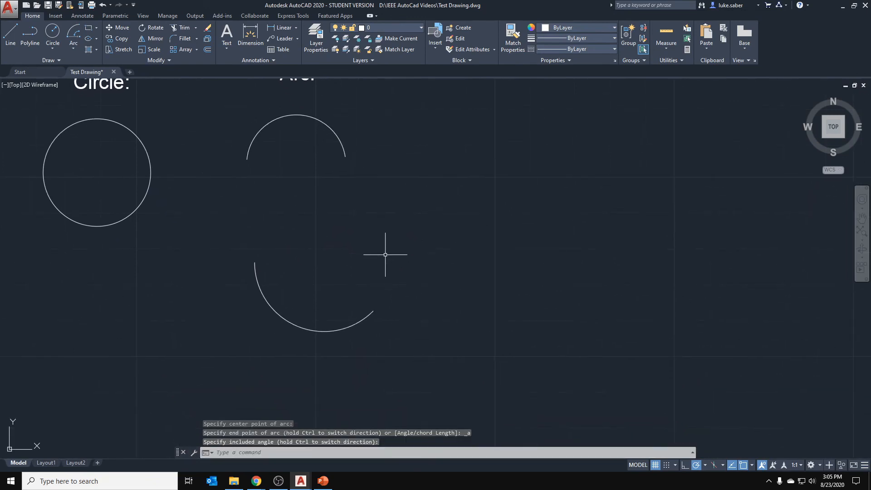
pyautogui.hotkey('ctrl', 'z')
pyautogui.hotkey('ctrl', 'z')
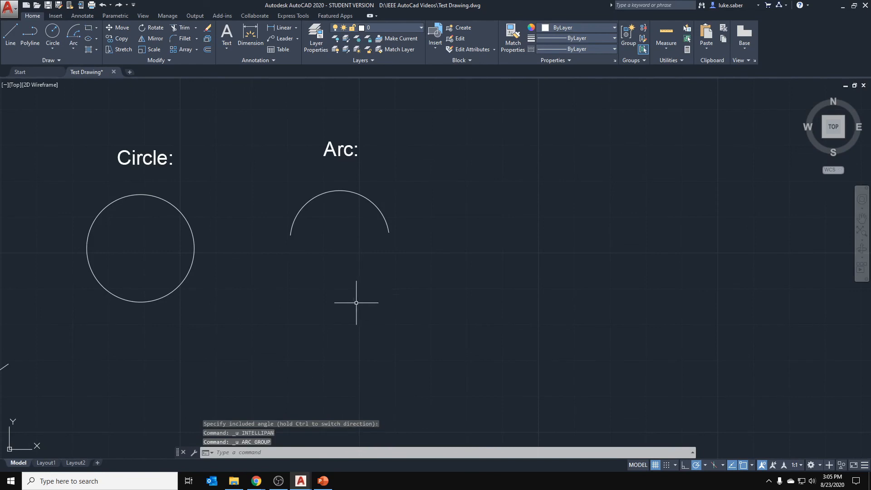
# - Undo the 3-point arc and redo it, leaving the bowl-shaped arc undone
pyautogui.rightClick(332, 325)
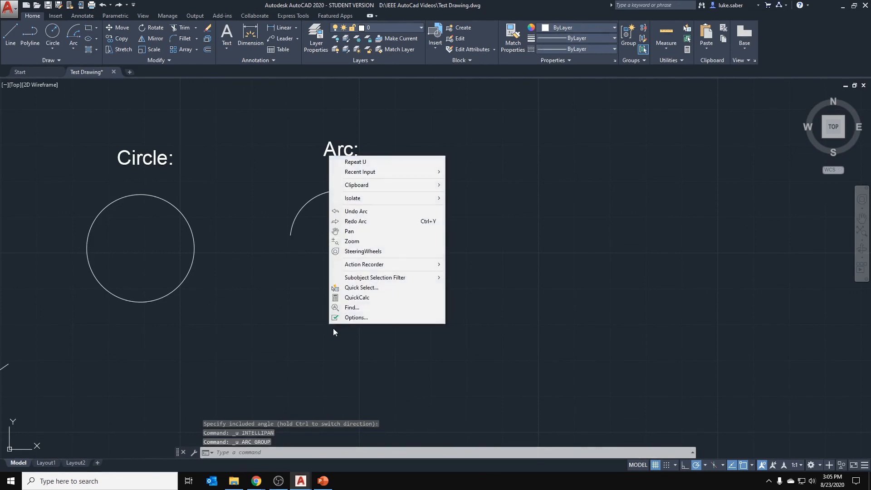
pyautogui.click(350, 162)
pyautogui.hotkey('ctrl', 'z')
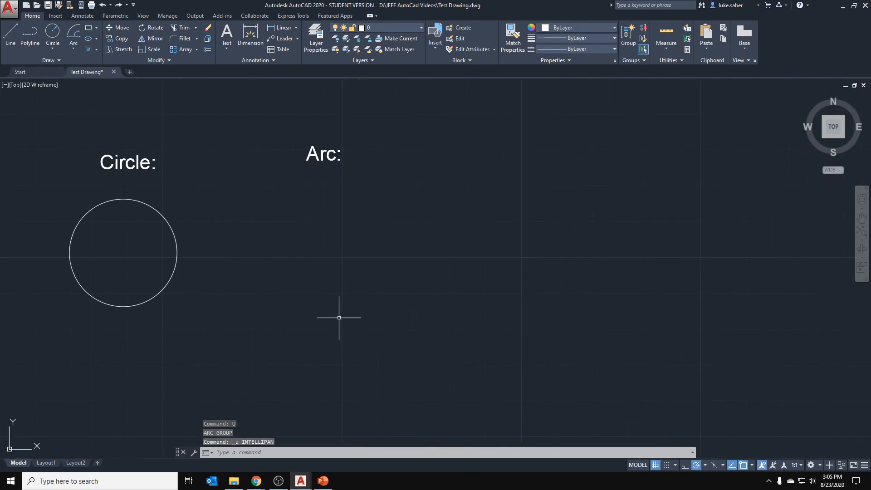
pyautogui.hotkey('ctrl', 'z')
pyautogui.hotkey('ctrl', 'y')
pyautogui.hotkey('ctrl', 'y')
pyautogui.hotkey('ctrl', 'y')
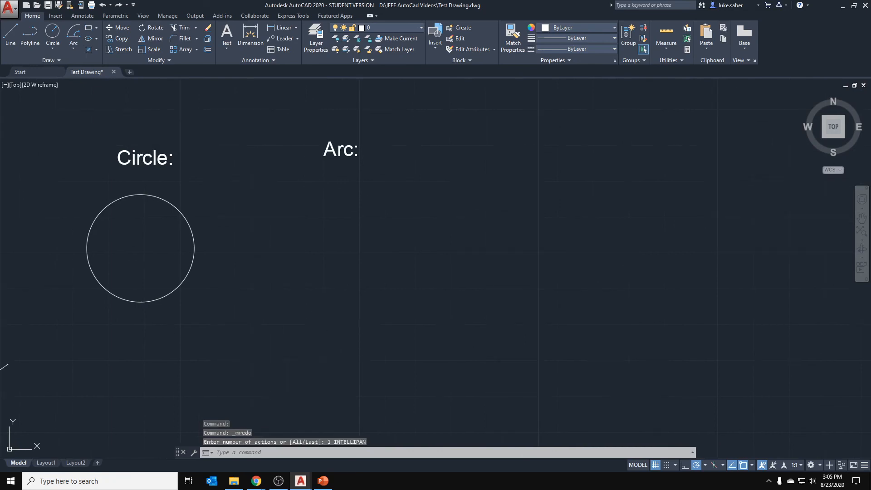
pyautogui.hotkey('ctrl', 'z')
pyautogui.rightClick(344, 317)
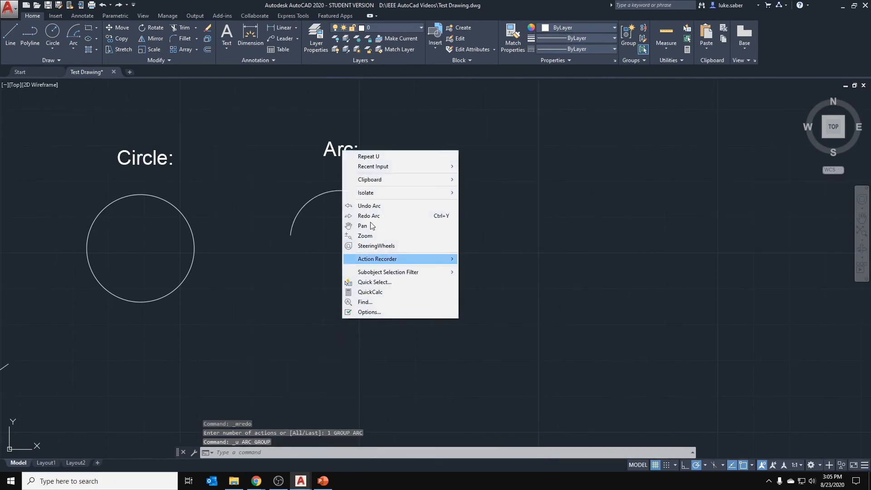
pyautogui.moveTo(381, 169)
pyautogui.click(488, 177)
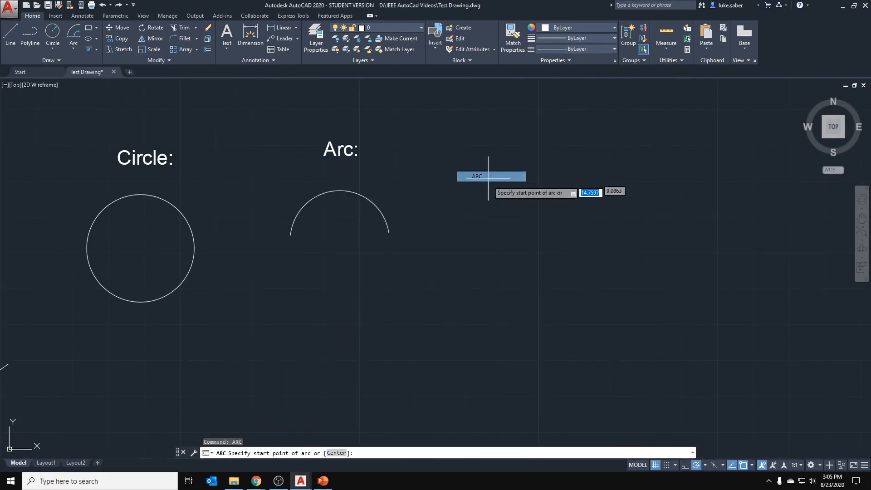
pyautogui.click(296, 321)
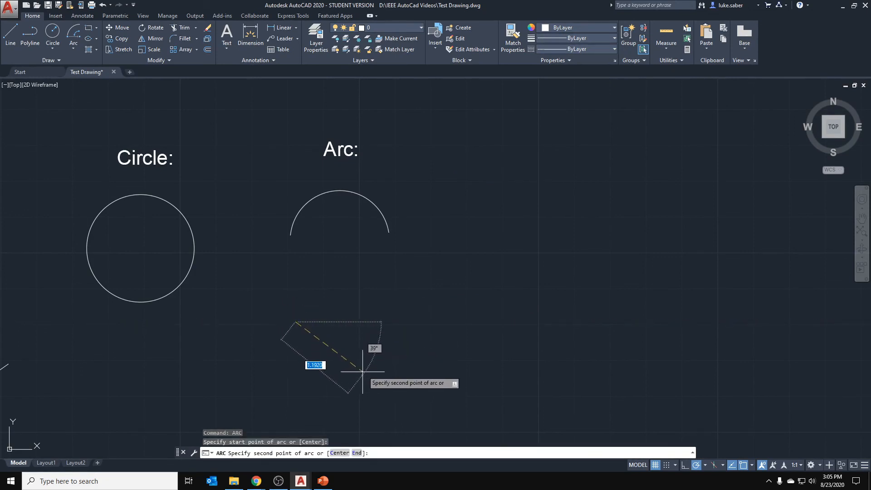
pyautogui.click(360, 322)
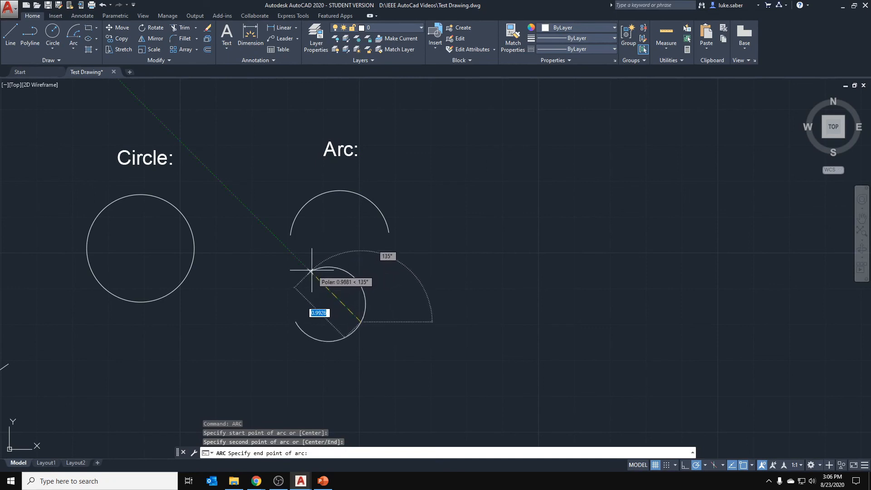
pyautogui.press('Escape')
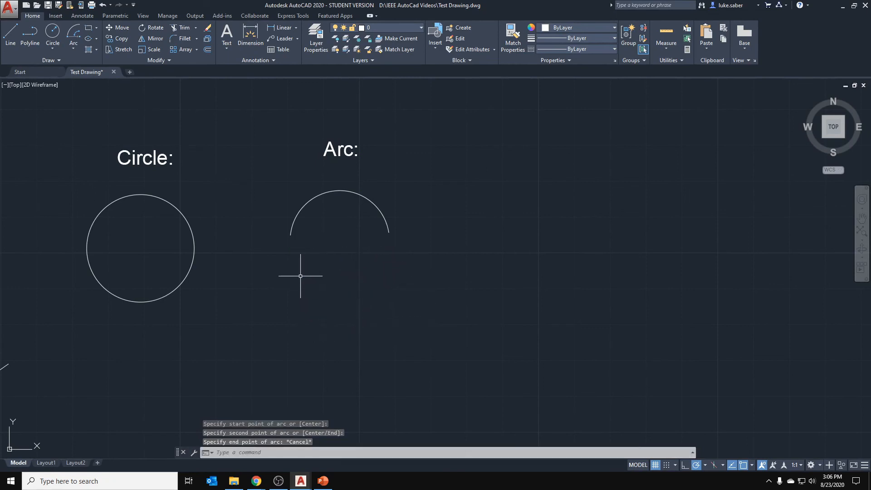
# - Draw a bowl-shaped arc below the dome-shaped arc using the Start, Center, Angle method
pyautogui.click(74, 49)
pyautogui.click(95, 197)
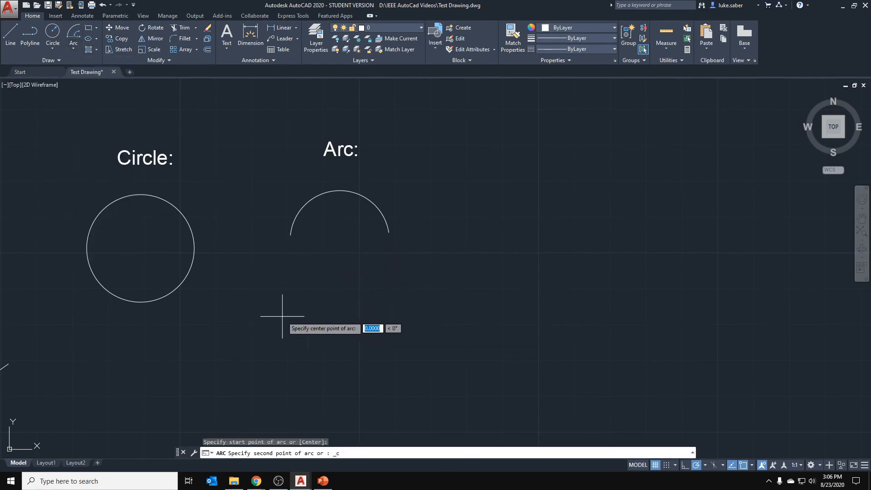
pyautogui.click(360, 315)
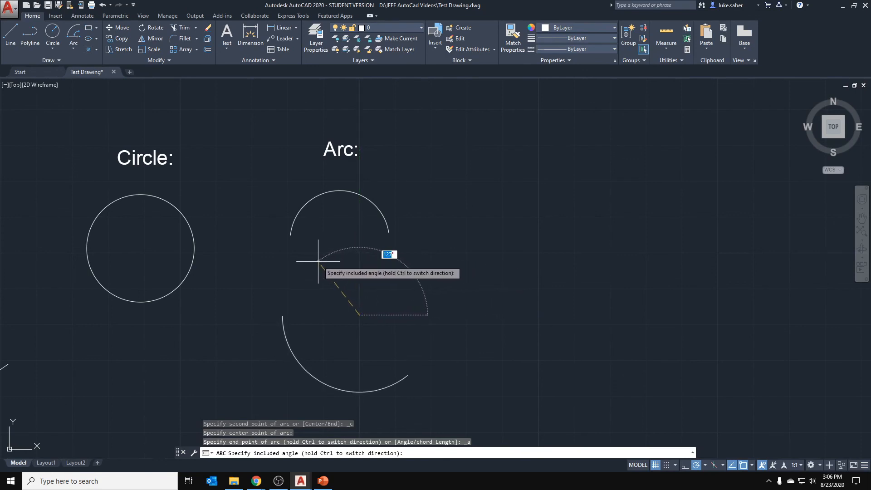
pyautogui.press('Escape')
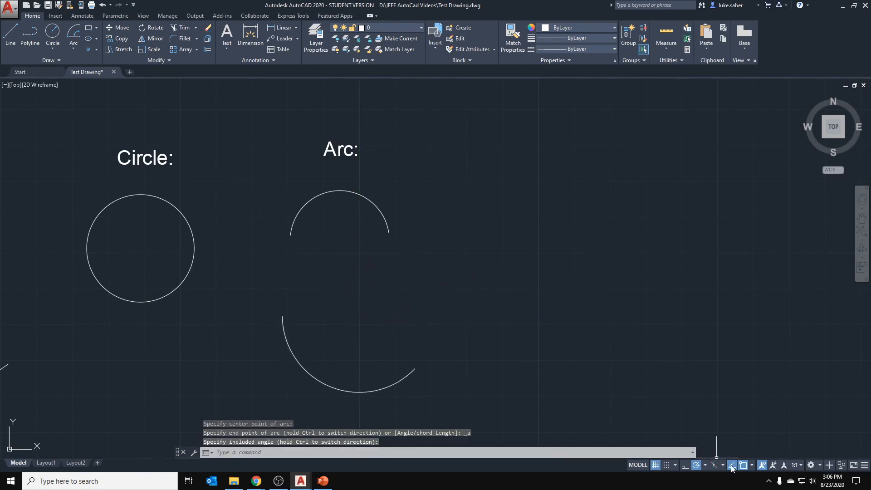
# - Review the polar tracking angle presets, the available arc creation methods and the labelled shapes drawn so far
pyautogui.click(705, 465)
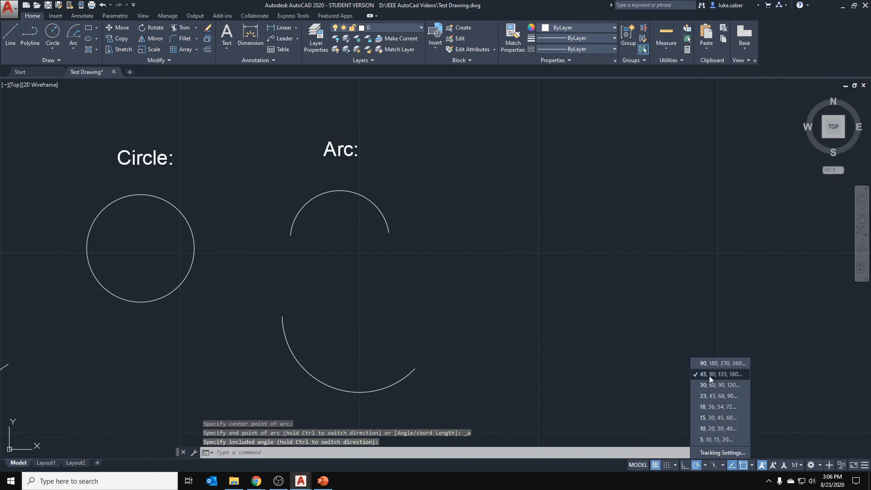
pyautogui.click(671, 326)
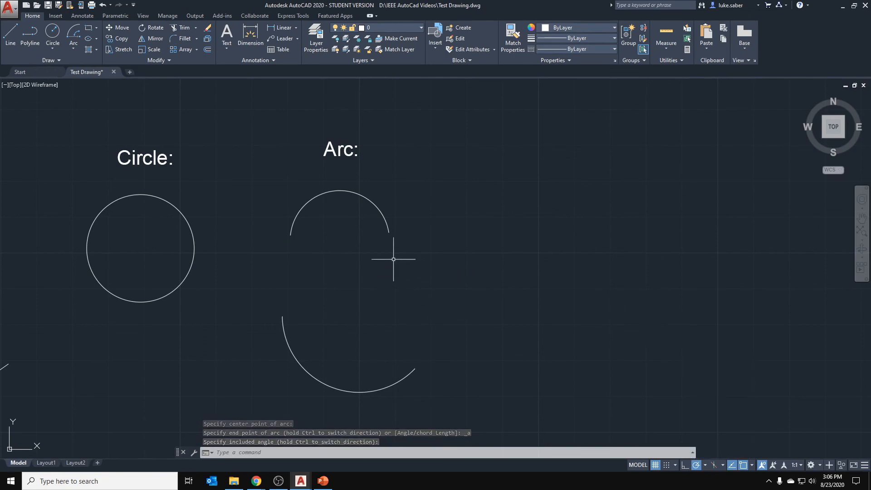
pyautogui.moveTo(405, 305); pyautogui.dragTo(411, 274, button='middle')
pyautogui.click(73, 47)
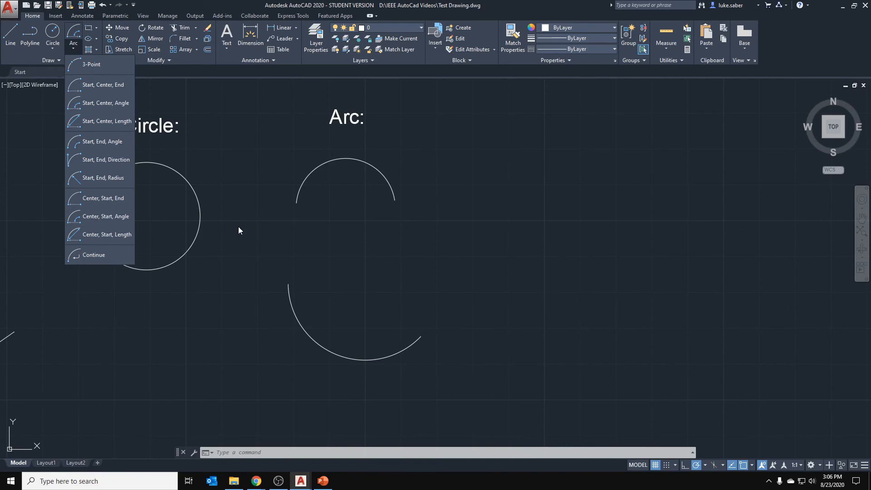
pyautogui.scroll(2, 238, 226)
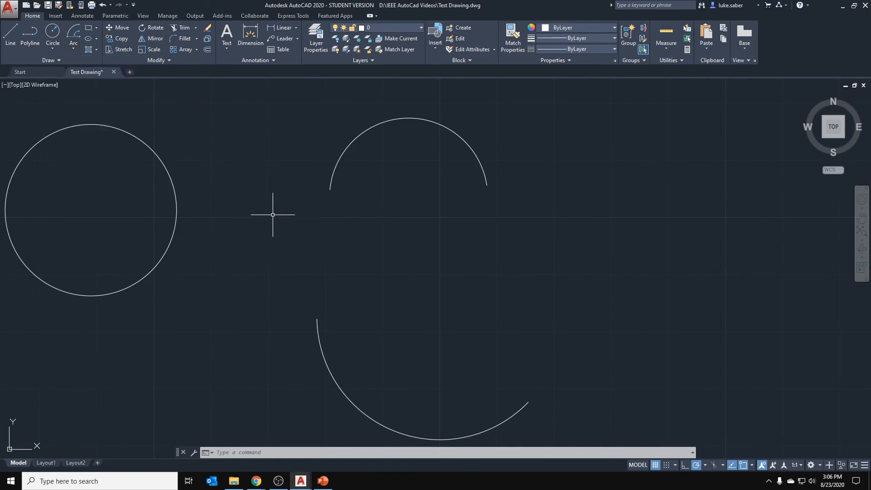
pyautogui.scroll(-4, 252, 228)
pyautogui.moveTo(239, 258)
pyautogui.mouseDown(button='middle')
pyautogui.moveTo(292, 202)
pyautogui.moveTo(295, 232)
pyautogui.mouseUp(button='middle')
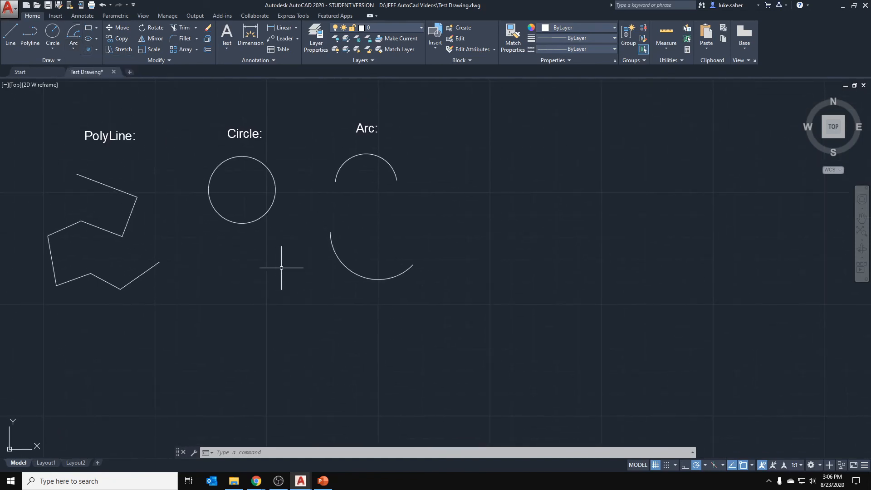
pyautogui.scroll(-2, 408, 204)
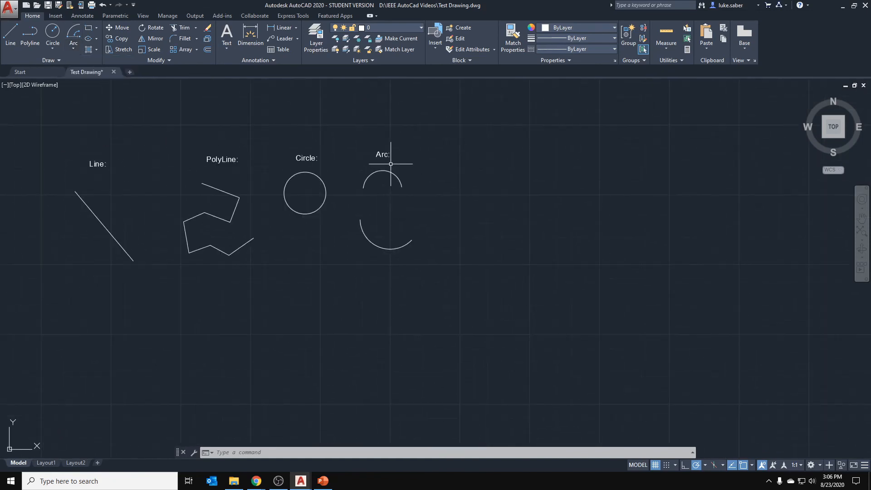
# - Draw a circle with a radius of about 0.61 in the empty area above the "Circle:" label
pyautogui.moveTo(282, 110)
pyautogui.mouseDown(button='middle')
pyautogui.moveTo(381, 237)
pyautogui.moveTo(309, 174)
pyautogui.mouseUp(button='middle')
pyautogui.scroll(5, 408, 246)
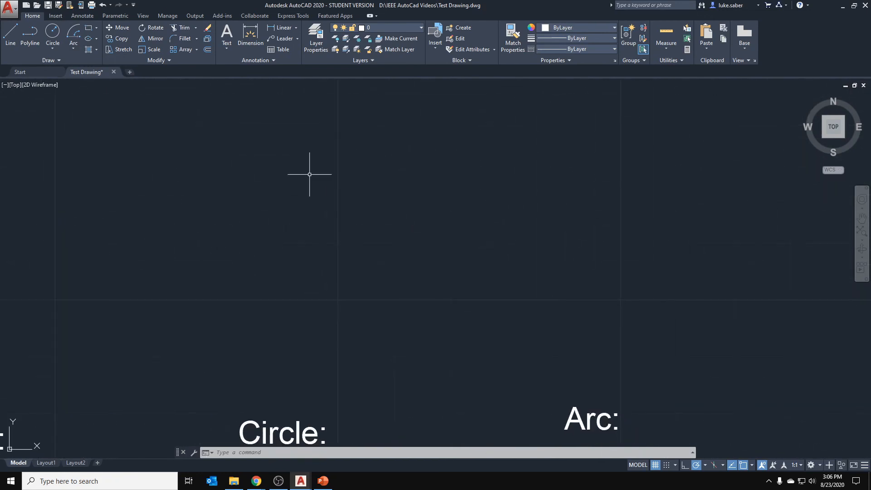
pyautogui.click(52, 31)
pyautogui.click(295, 240)
pyautogui.click(360, 218)
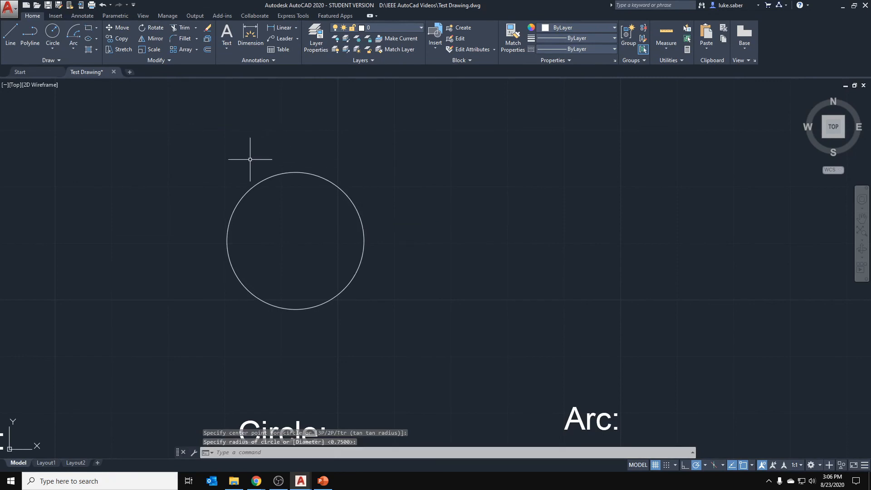
pyautogui.click(51, 31)
pyautogui.click(249, 189)
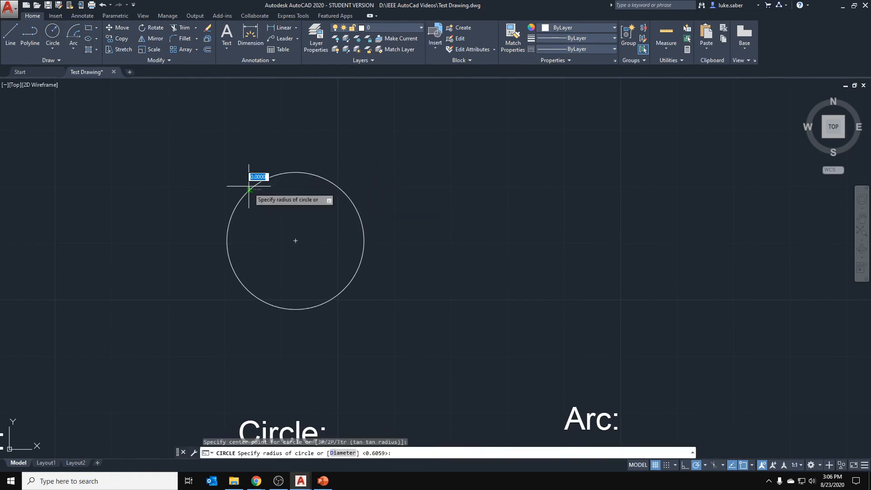
pyautogui.press('Escape')
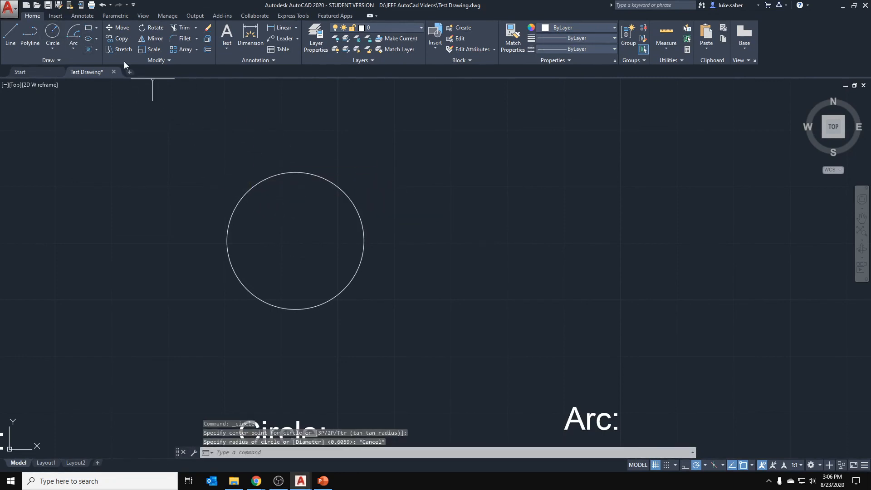
# - Draw two smaller circles, each about 0.4 in radius, at the large circle's upper left and upper right, like ears
pyautogui.click(53, 28)
pyautogui.click(224, 152)
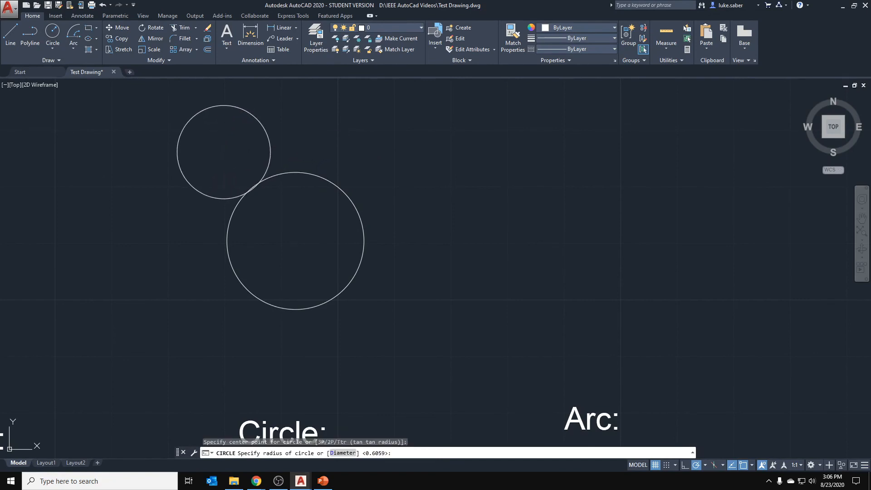
pyautogui.press('Return')
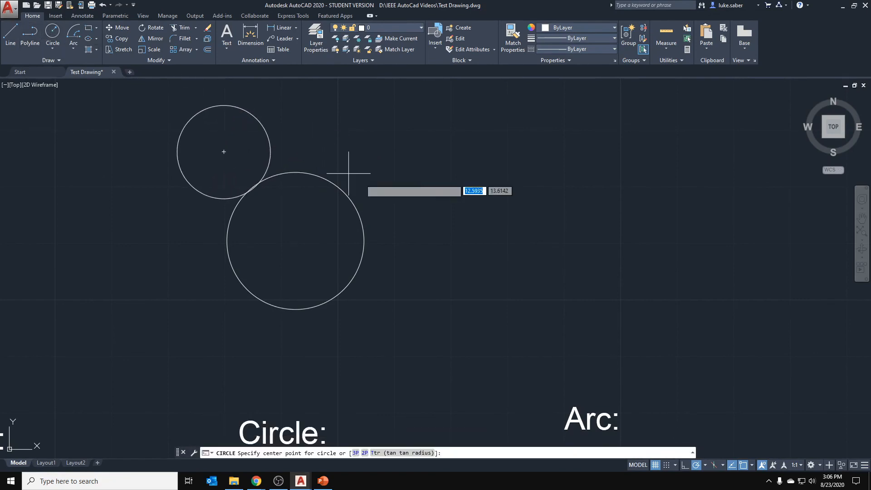
pyautogui.click(373, 145)
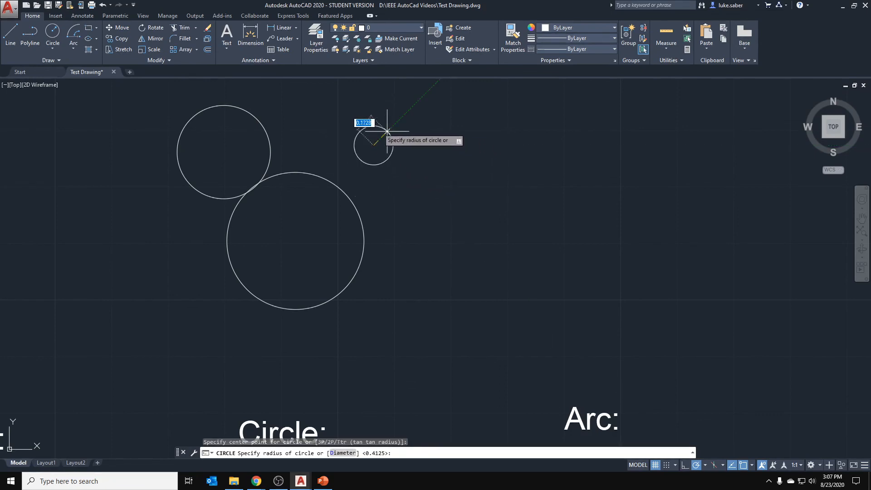
pyautogui.press('Escape')
pyautogui.press('Return')
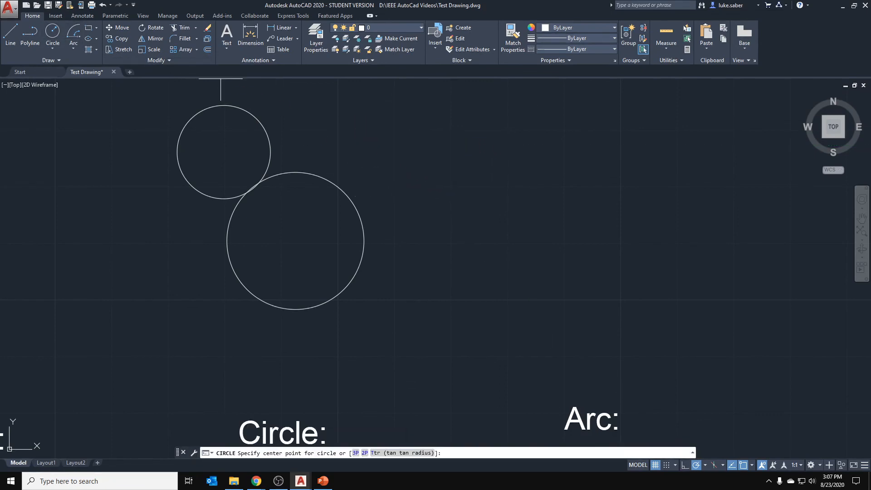
pyautogui.click(370, 153)
pyautogui.press('Escape')
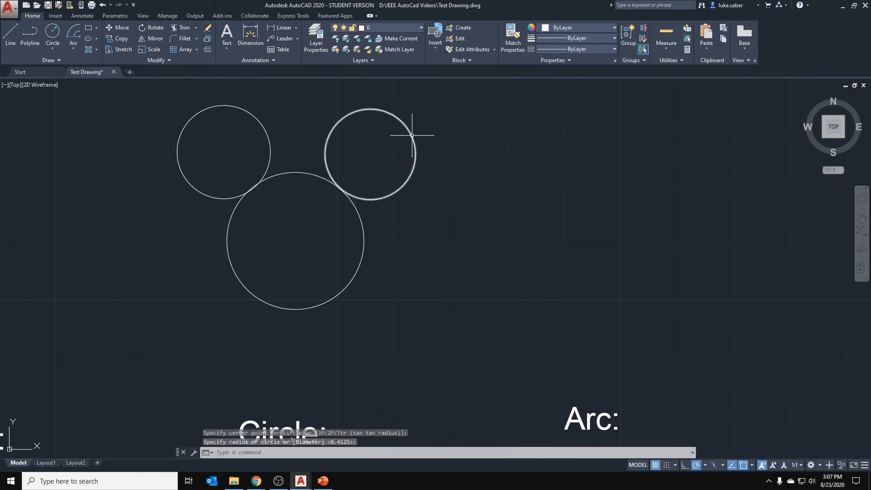
# - Add a multiline text label reading "Rectangle:" to the right of the "Arc:" label
pyautogui.scroll(-6, 431, 145)
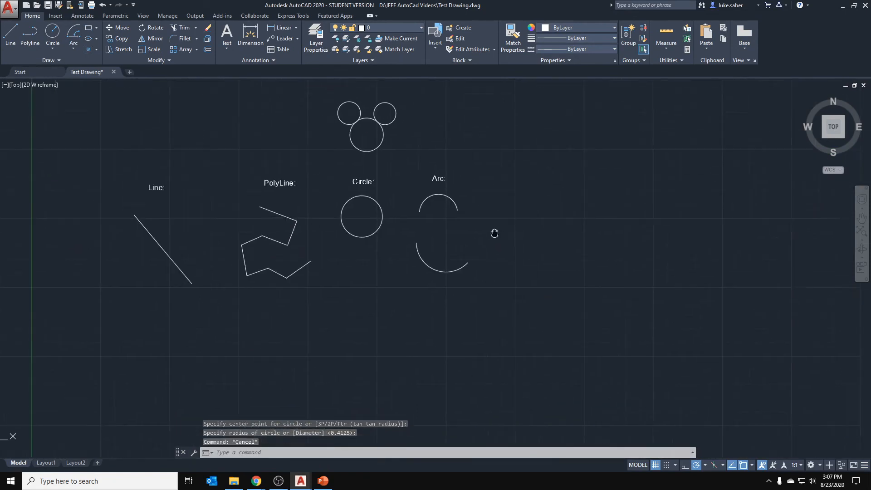
pyautogui.moveTo(493, 233)
pyautogui.mouseDown(button='middle')
pyautogui.moveTo(451, 243)
pyautogui.moveTo(382, 230)
pyautogui.mouseUp(button='middle')
pyautogui.scroll(6, 363, 213)
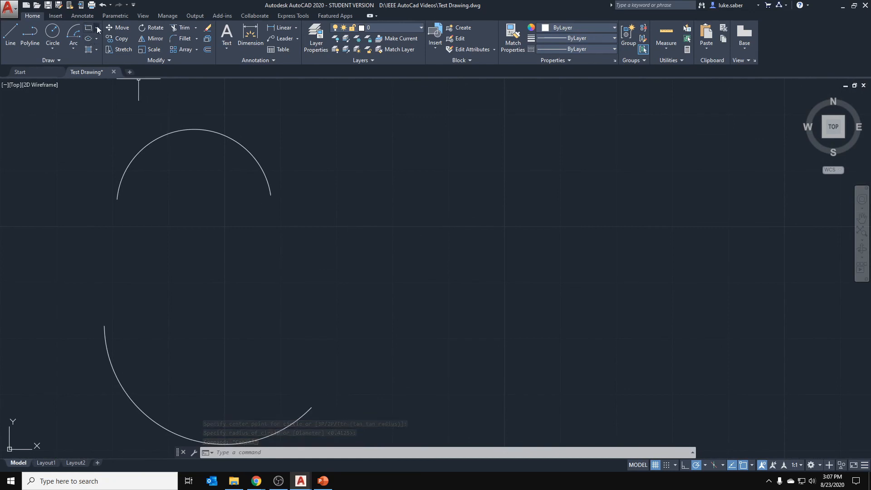
pyautogui.moveTo(146, 122); pyautogui.dragTo(121, 168, button='middle')
pyautogui.click(226, 46)
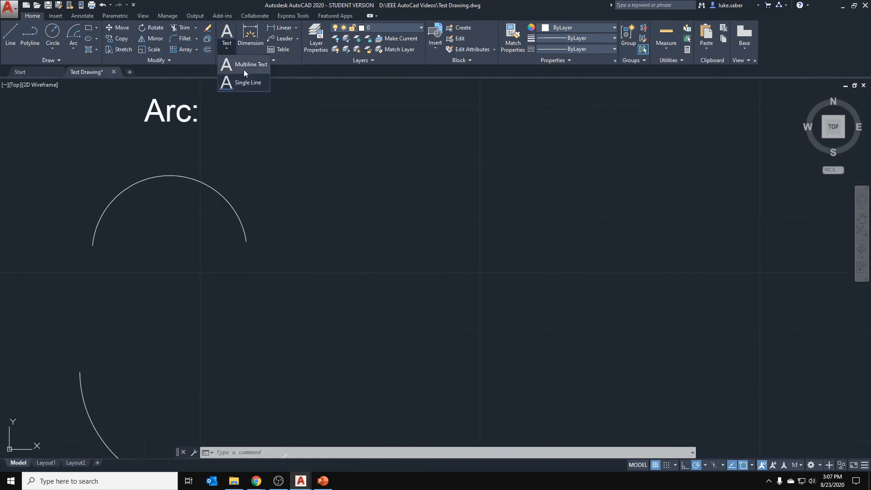
pyautogui.click(244, 65)
pyautogui.moveTo(430, 123); pyautogui.dragTo(340, 171, button='middle')
pyautogui.click(330, 138)
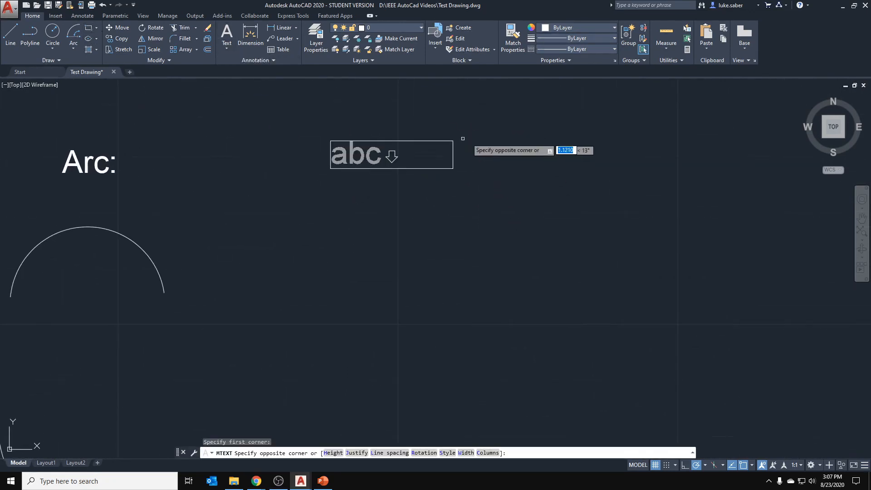
pyautogui.click(563, 169)
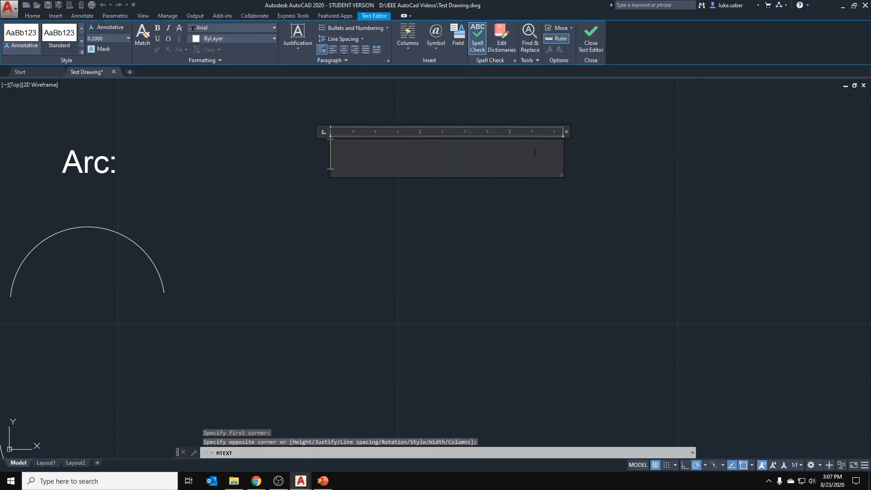
pyautogui.write('Rectangle')
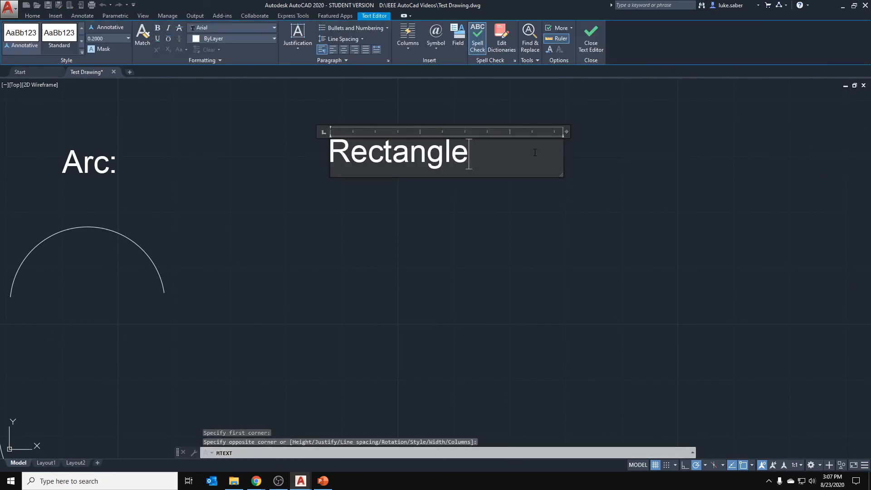
pyautogui.write(':')
pyautogui.hotkey('ctrl', 'Return')
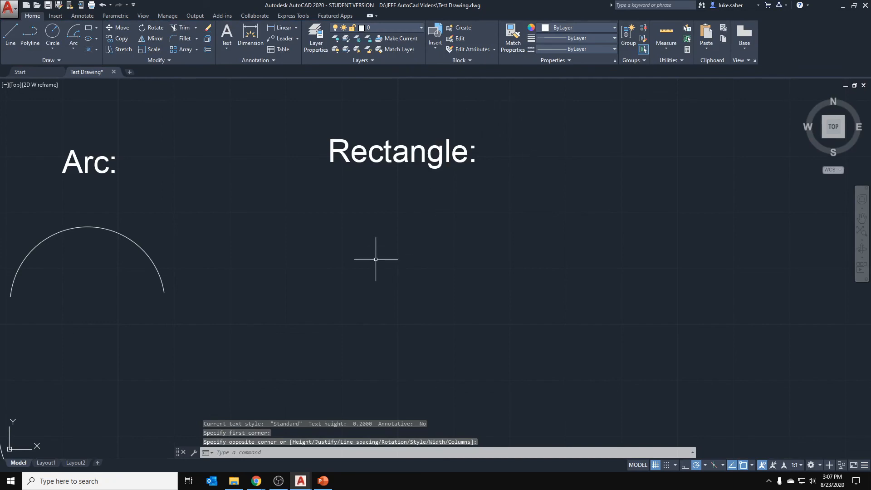
# - Edit the "Rectangle:" label so that it reads "Rectangle & Polygons:"
pyautogui.moveTo(376, 259); pyautogui.dragTo(347, 233, button='middle')
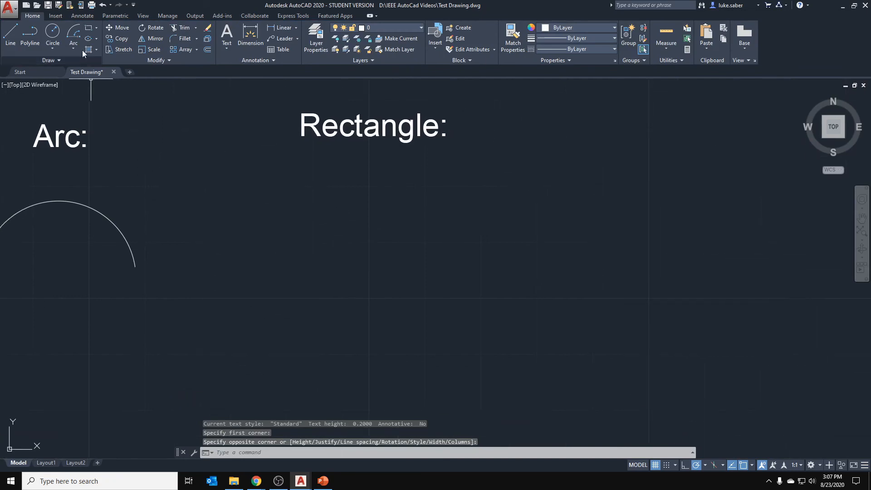
pyautogui.click(96, 28)
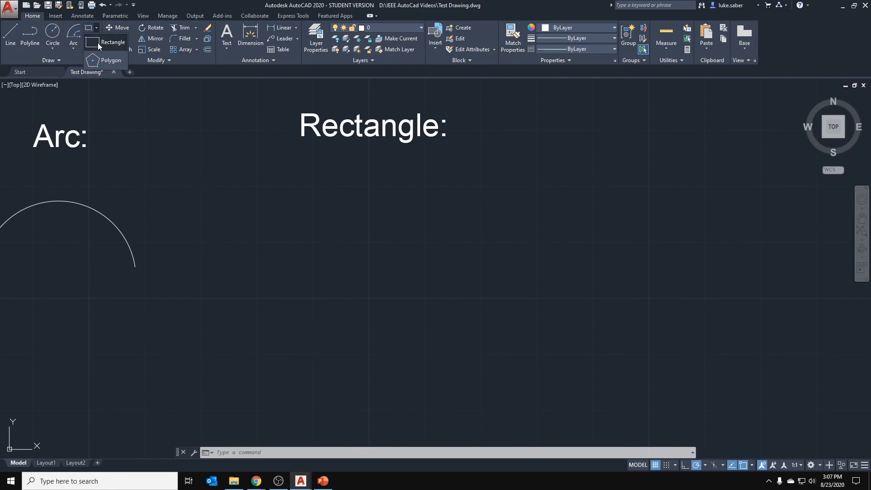
pyautogui.click(430, 131)
pyautogui.doubleClick(438, 131)
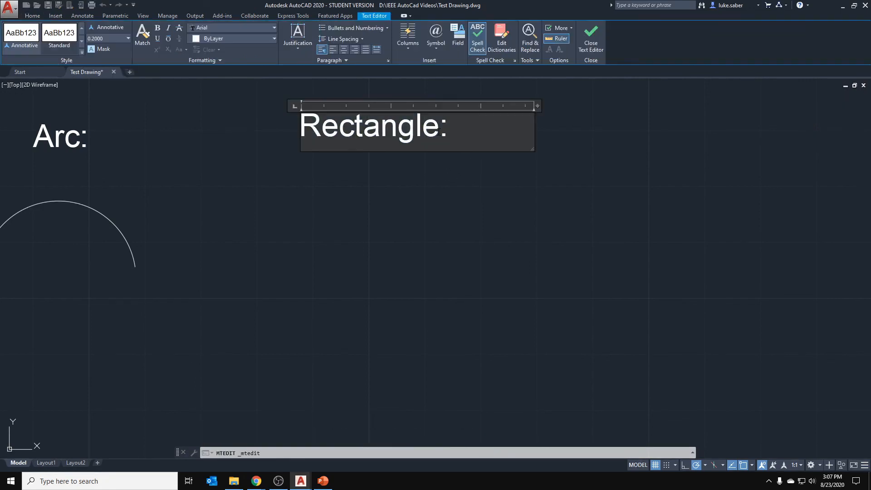
pyautogui.write('& Poly')
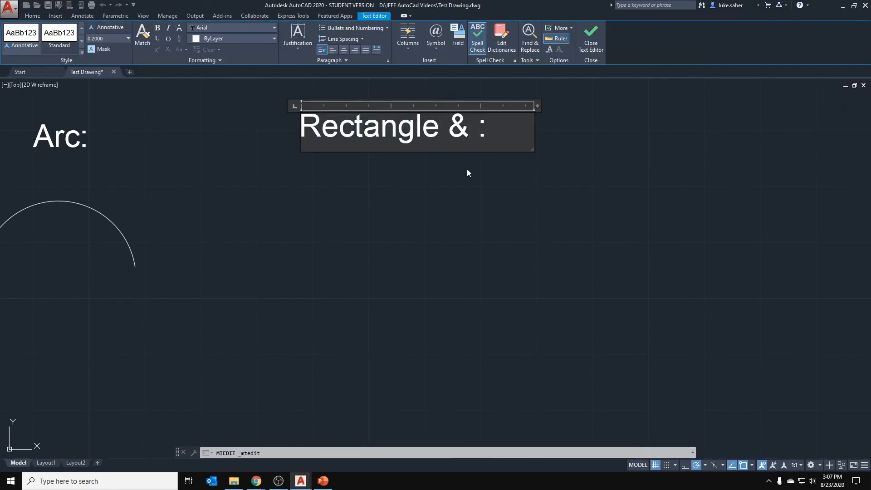
pyautogui.write('gons')
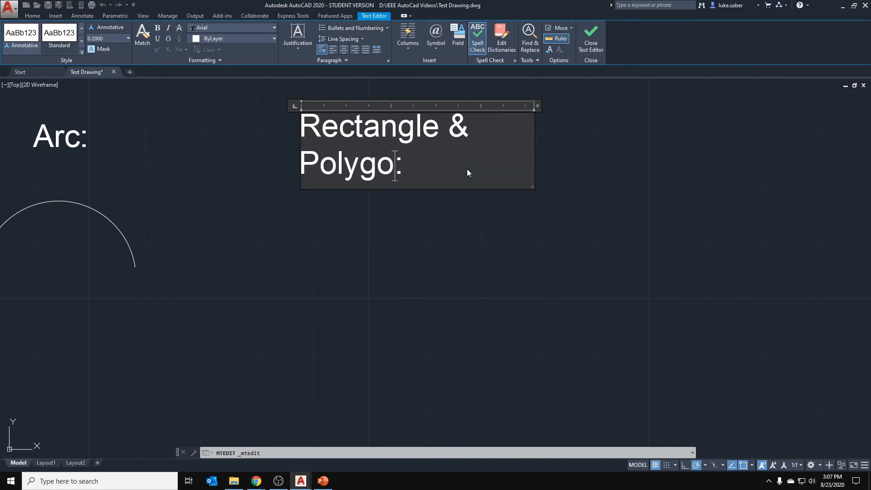
pyautogui.hotkey('ctrl', 'Return')
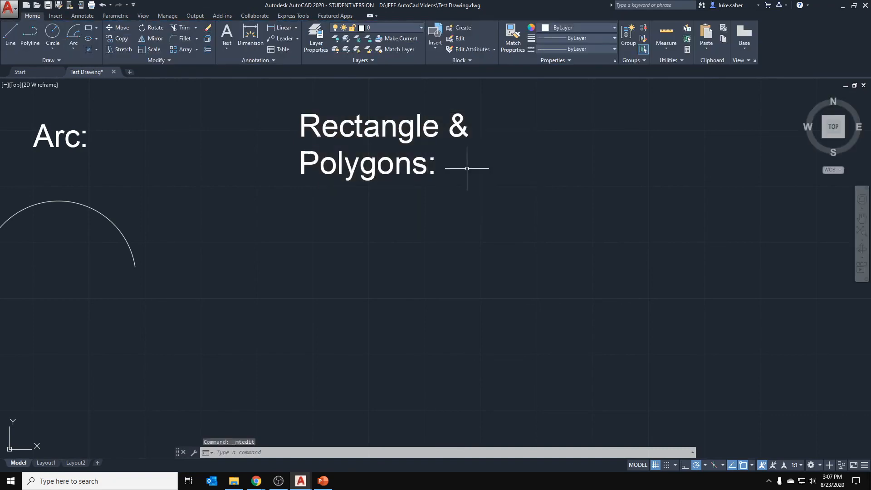
pyautogui.click(90, 31)
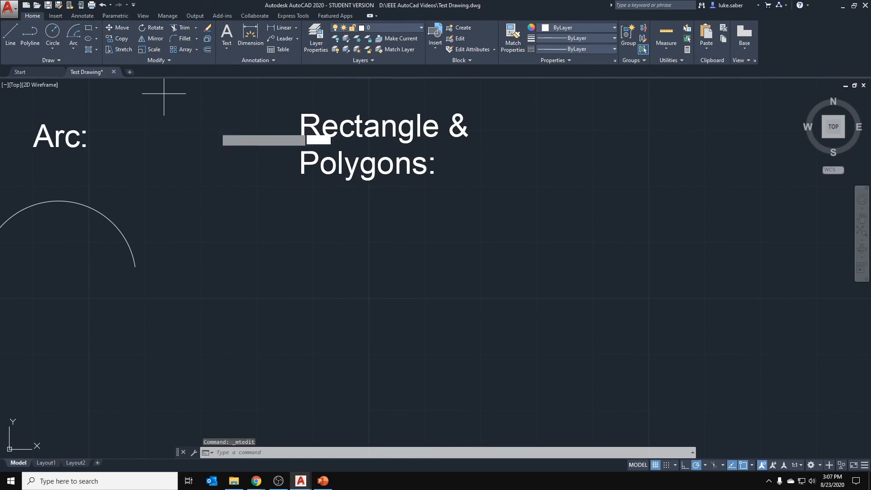
pyautogui.click(290, 222)
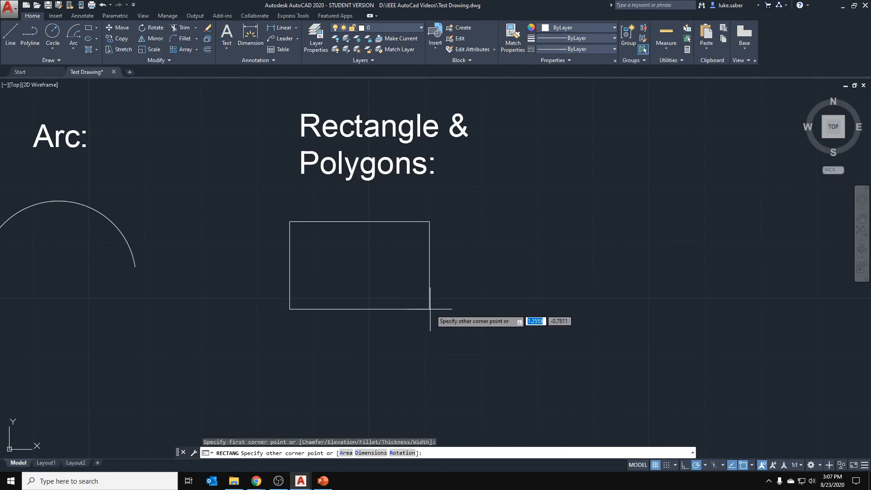
pyautogui.scroll(-2, 431, 309)
pyautogui.scroll(2, 435, 308)
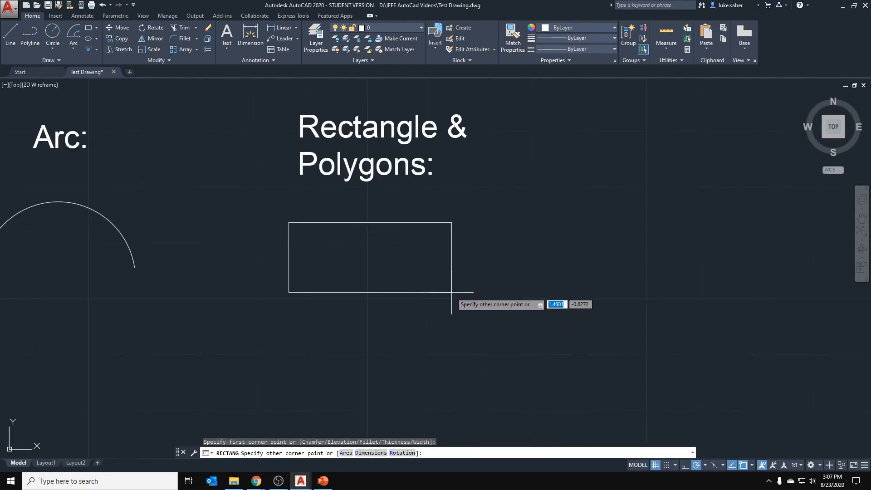
pyautogui.press('Down')
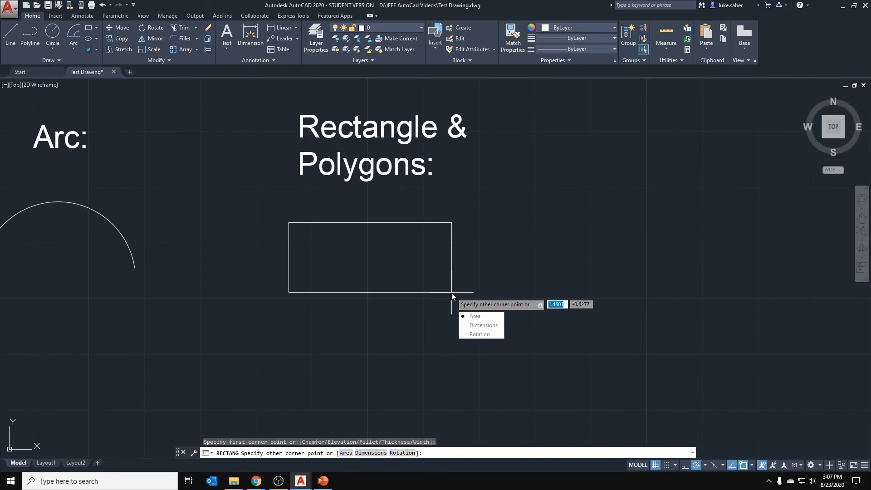
pyautogui.press('Return')
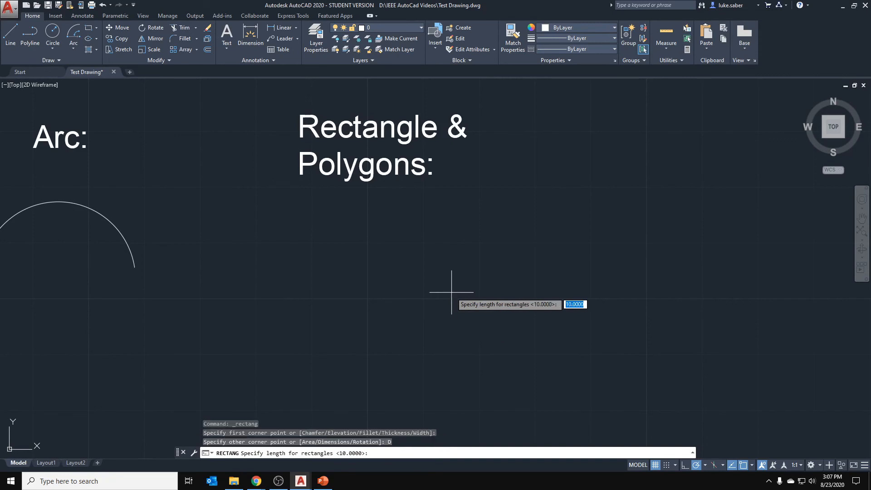
pyautogui.click(308, 233)
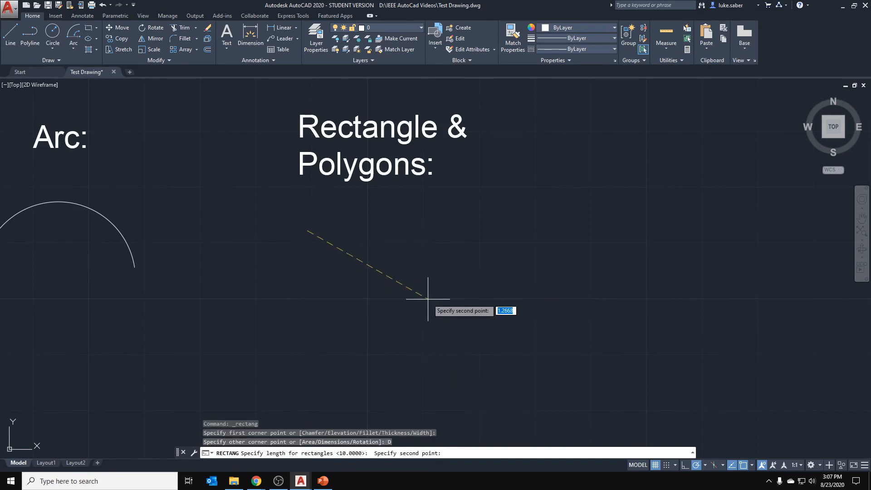
pyautogui.click(453, 230)
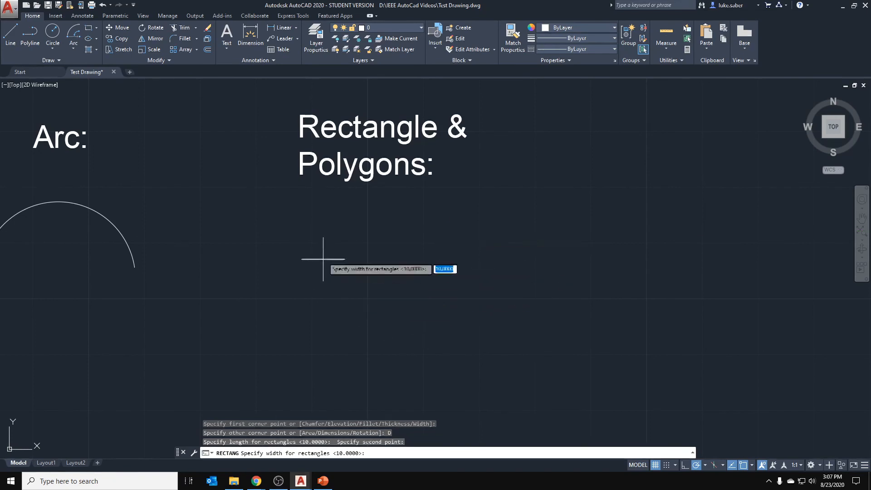
pyautogui.click(319, 233)
pyautogui.press('Escape')
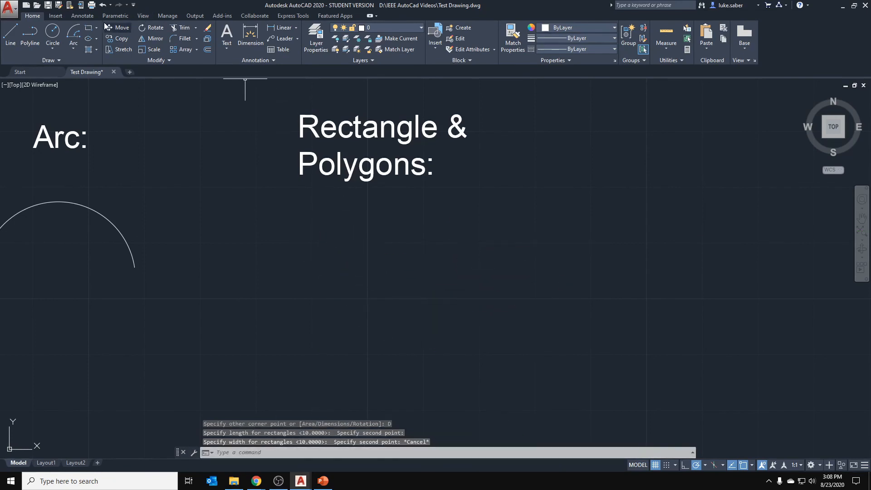
# - Draw a rectangle about 1.09 by 0.73 below the "Rectangle & Polygons:" label
pyautogui.click(89, 28)
pyautogui.click(301, 235)
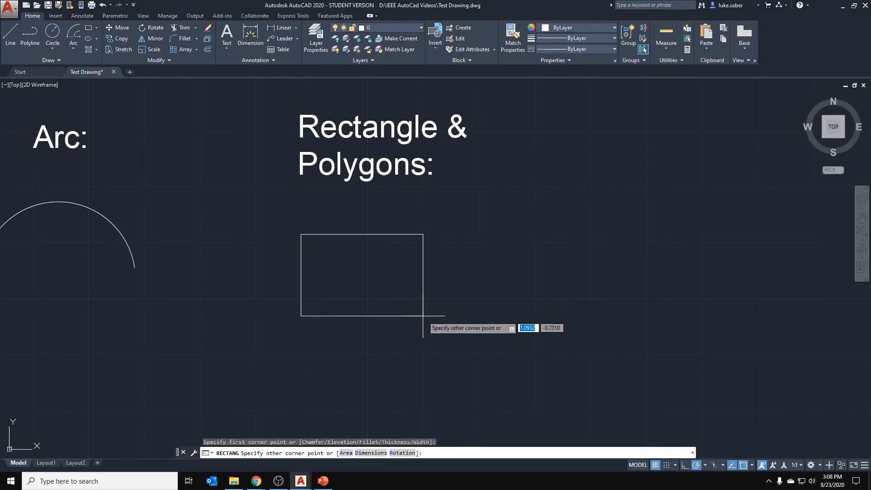
pyautogui.click(422, 315)
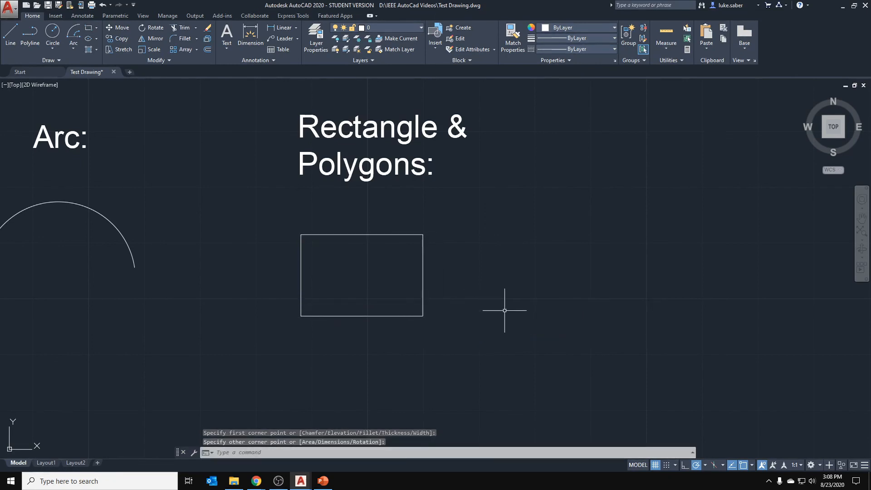
# - Draw a 7-sided polygon below the rectangle, inscribed in a circle of about 0.52 radius, with one vertex pointing straight up
pyautogui.moveTo(255, 231); pyautogui.dragTo(246, 126, button='middle')
pyautogui.click(96, 28)
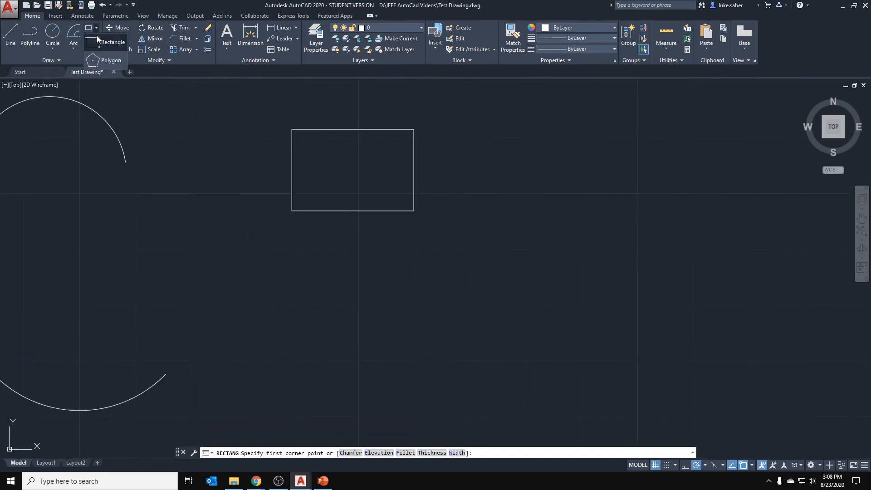
pyautogui.click(99, 60)
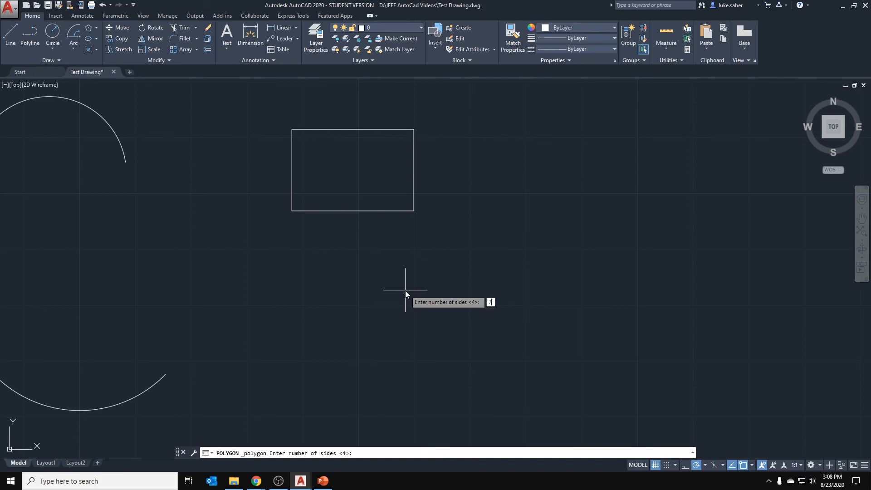
pyautogui.press('Return')
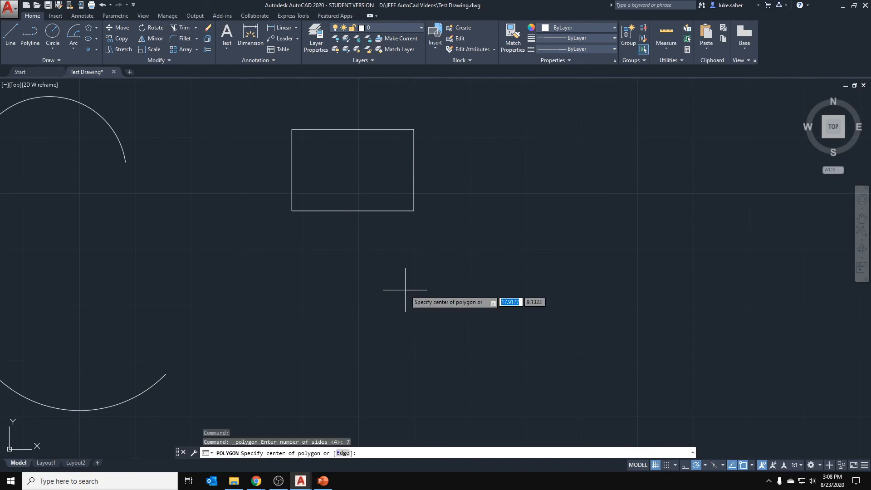
pyautogui.click(360, 305)
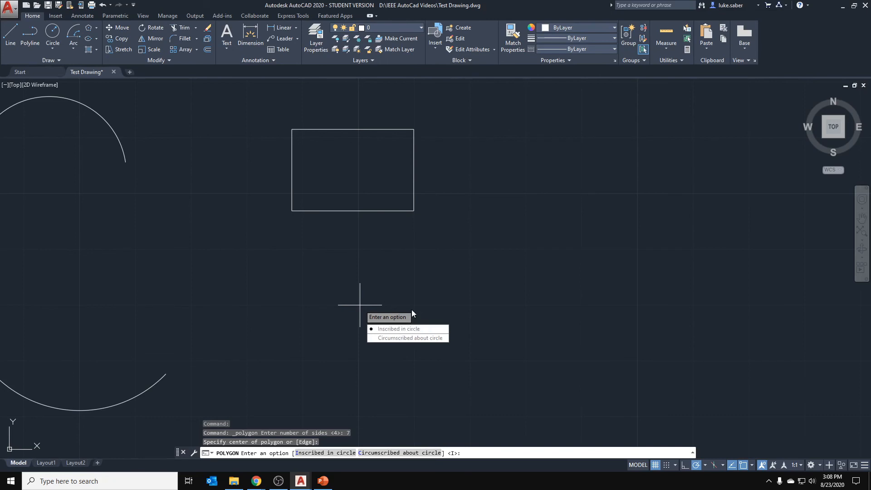
pyautogui.click(394, 334)
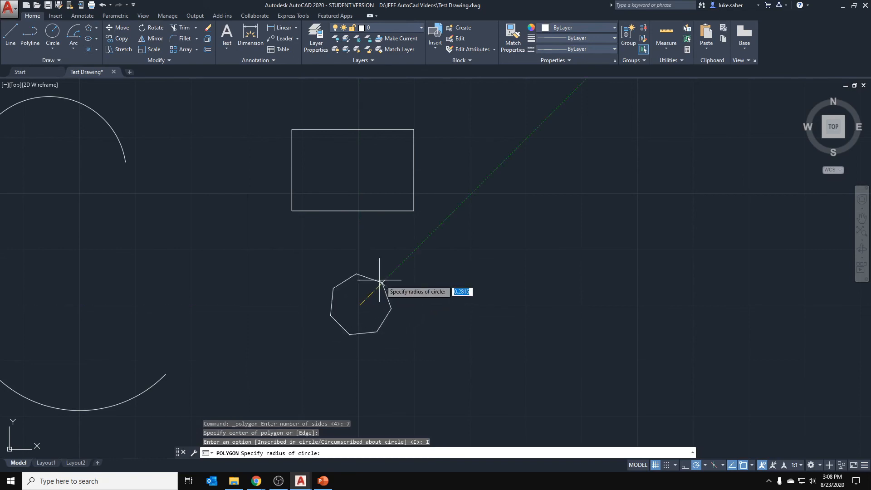
pyautogui.click(359, 247)
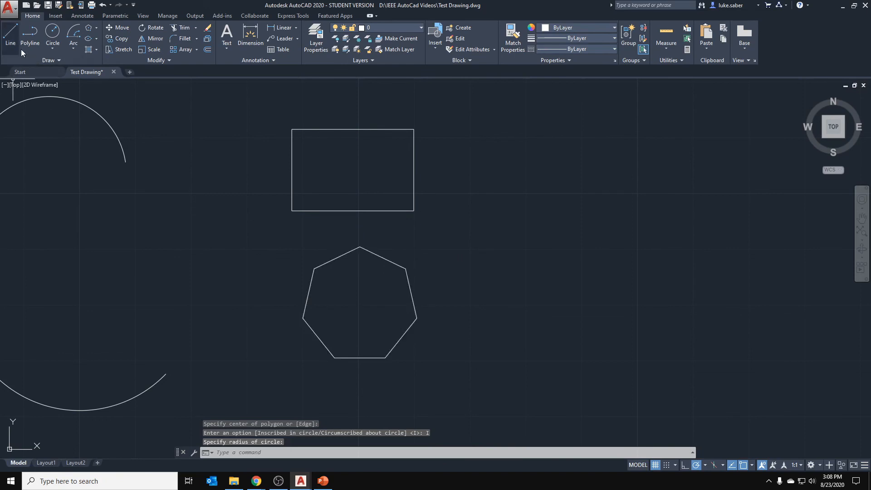
# - Draw a circle from the heptagon's center out to its top vertex, with a radius of about 0.52
pyautogui.click(53, 33)
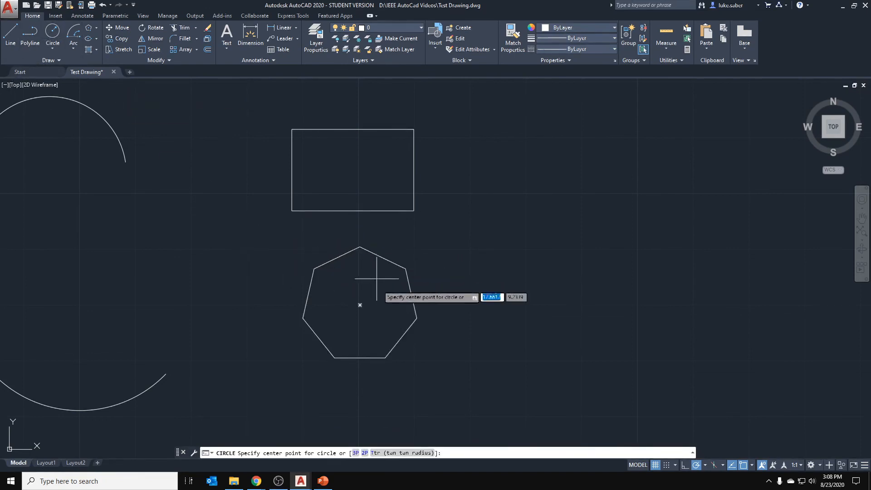
pyautogui.click(359, 305)
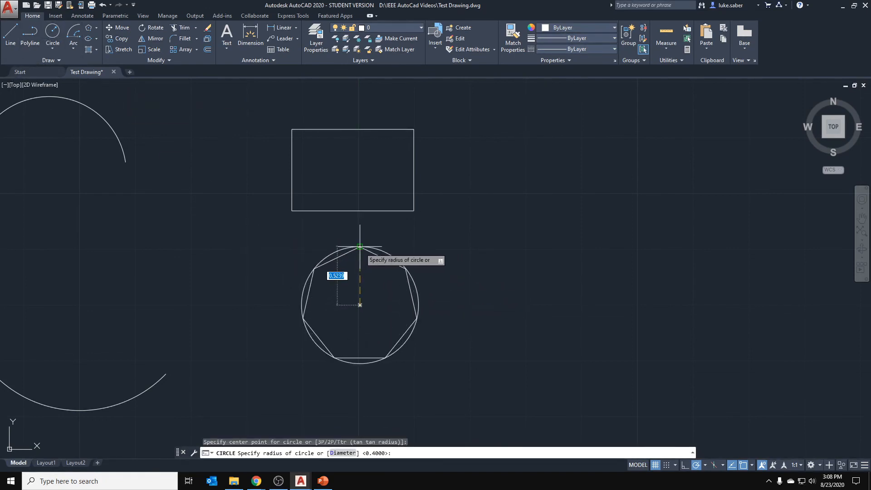
pyautogui.scroll(4, 359, 246)
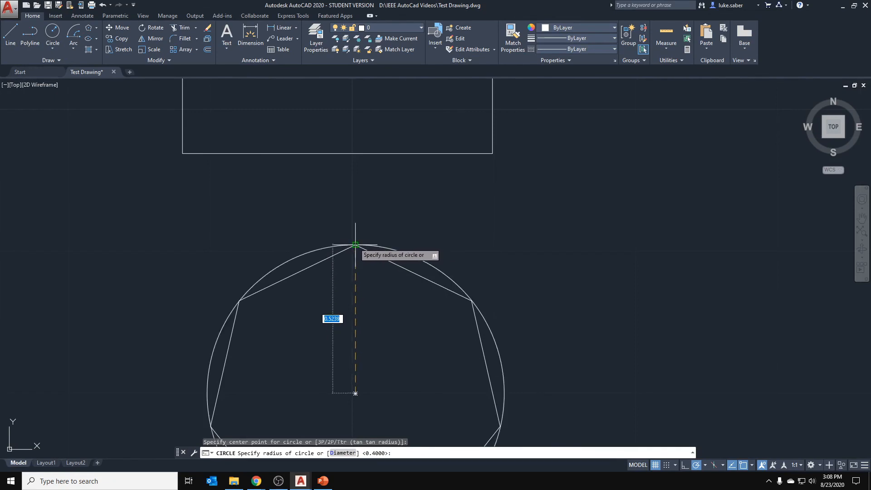
pyautogui.click(355, 245)
pyautogui.moveTo(354, 321); pyautogui.dragTo(325, 179, button='middle')
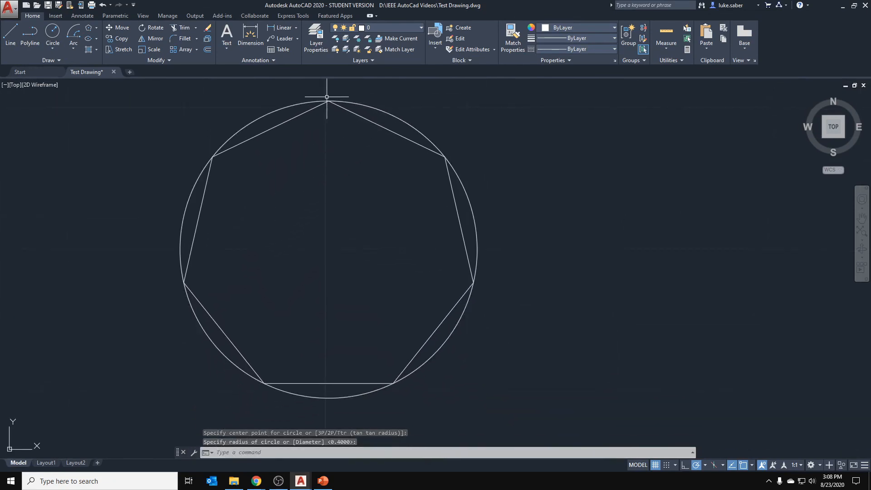
pyautogui.click(344, 100)
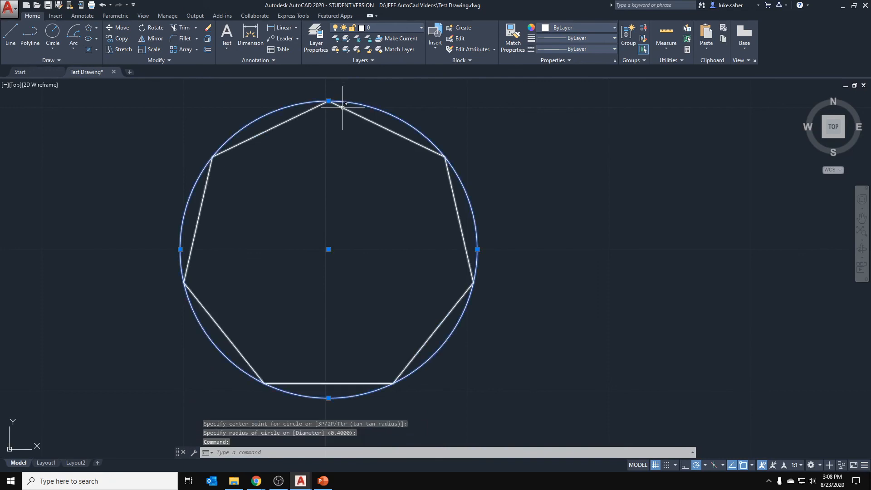
# - Draw an inner circle from the heptagon's center to the midpoint of its upper-right edge
pyautogui.click(59, 32)
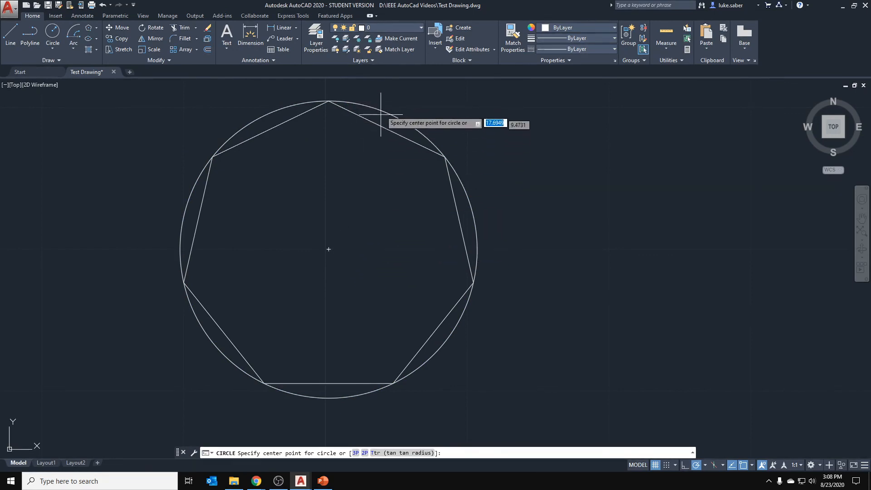
pyautogui.click(329, 249)
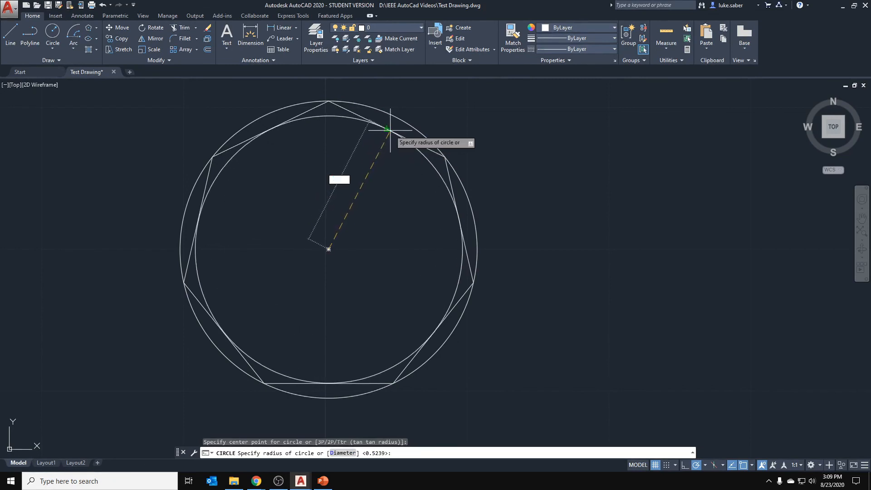
pyautogui.click(392, 131)
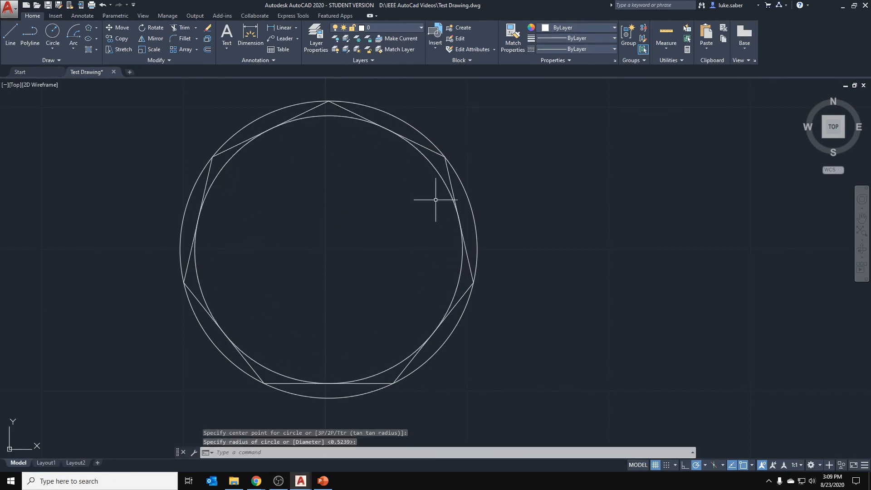
# - Delete the inner circle, the outer circle and the heptagon below the rectangle
pyautogui.scroll(-5, 403, 213)
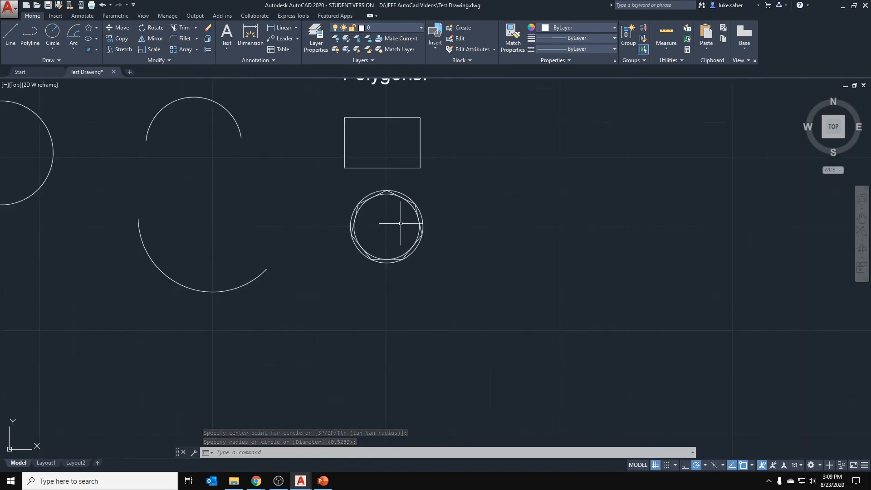
pyautogui.scroll(5, 398, 213)
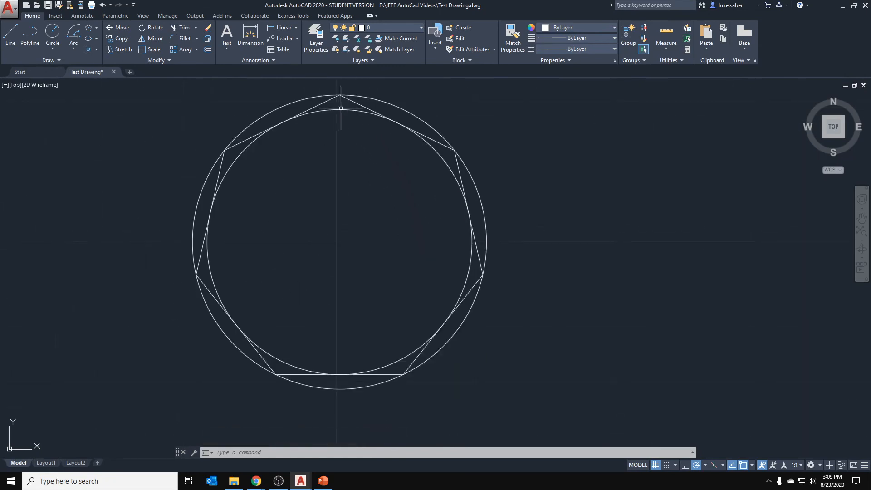
pyautogui.click(340, 108)
pyautogui.press('Delete')
pyautogui.click(381, 88)
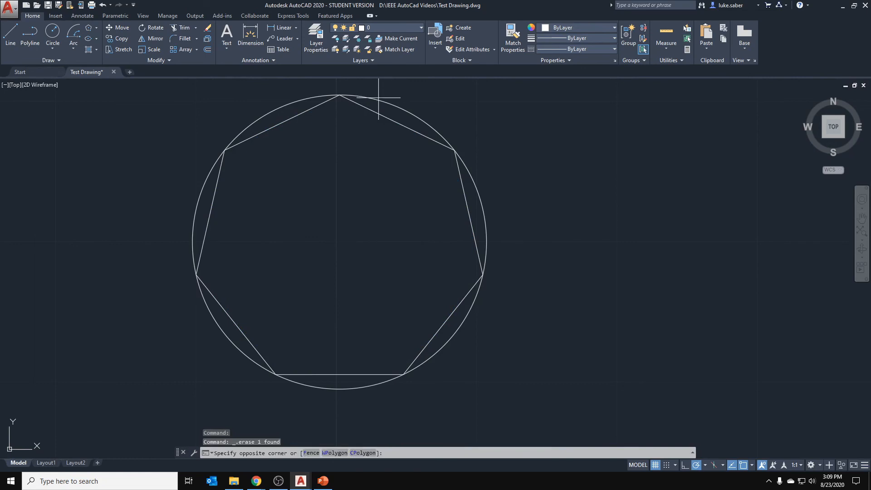
pyautogui.click(383, 102)
pyautogui.press('Delete')
pyautogui.click(381, 108)
pyautogui.press('Delete')
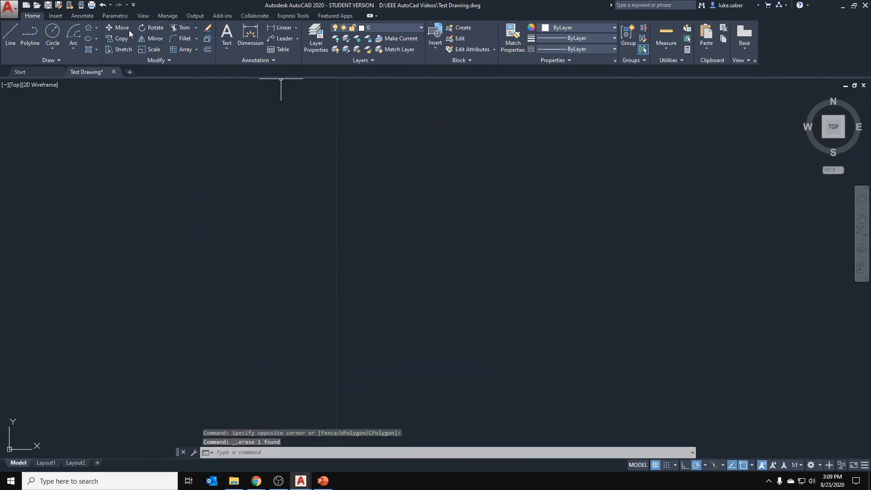
pyautogui.click(90, 28)
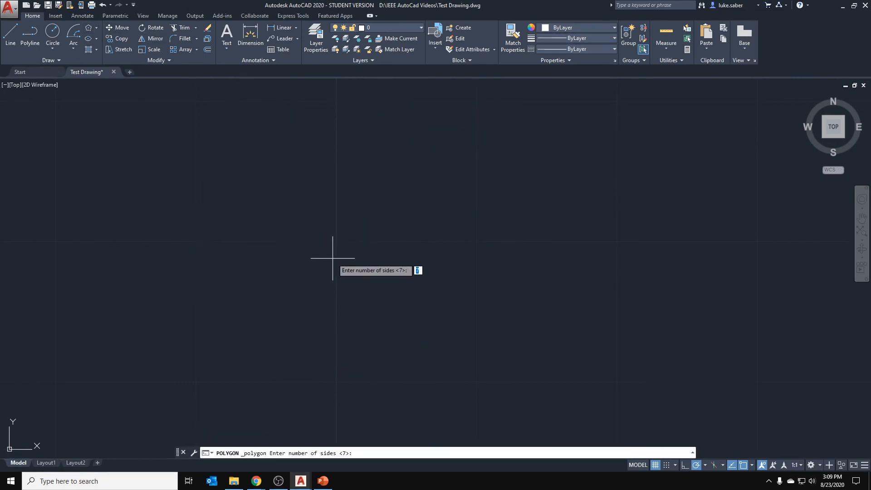
pyautogui.press('Return')
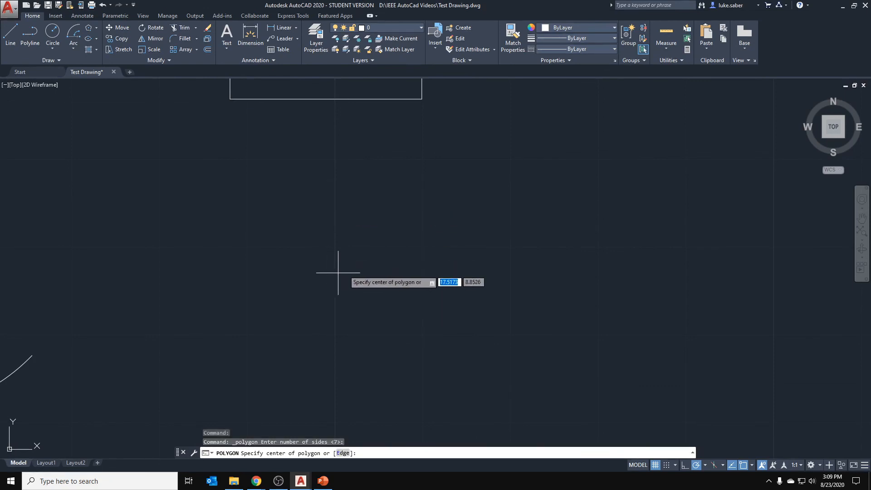
pyautogui.click(334, 276)
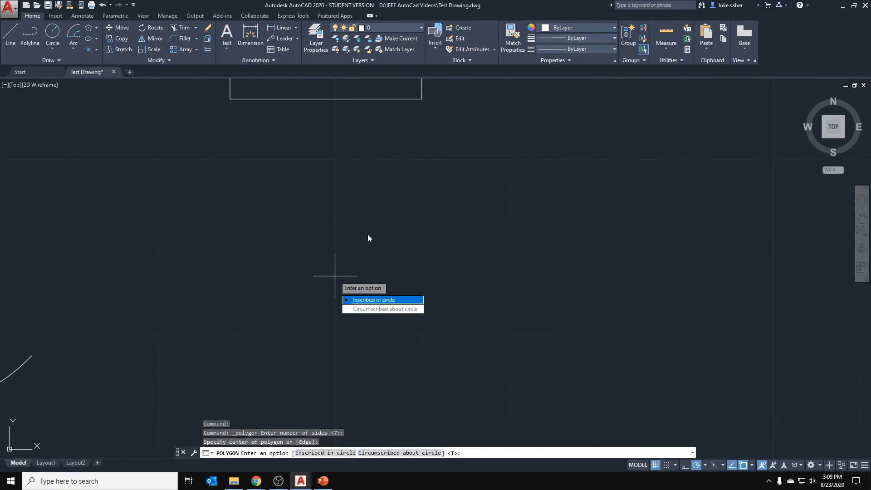
pyautogui.click(382, 300)
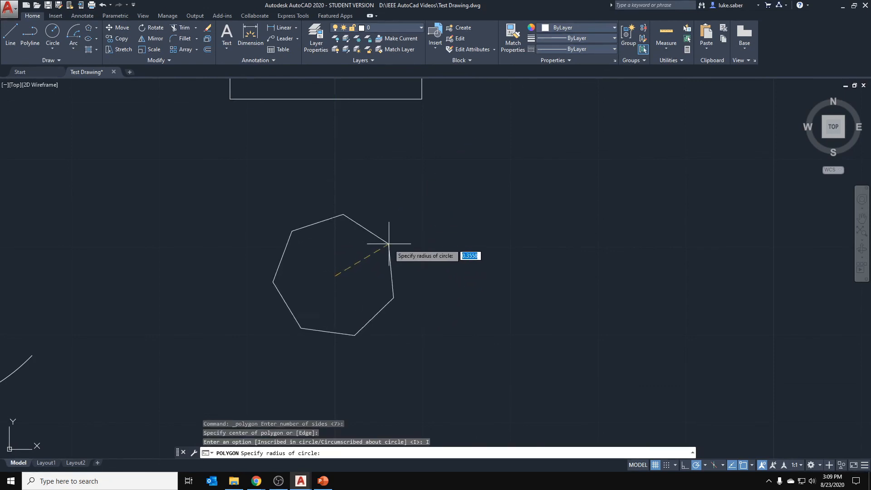
pyautogui.press('Escape')
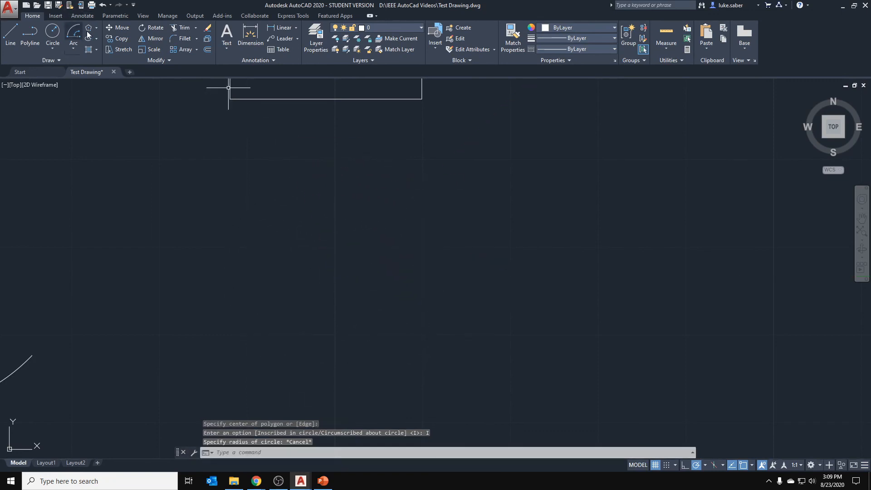
pyautogui.click(89, 30)
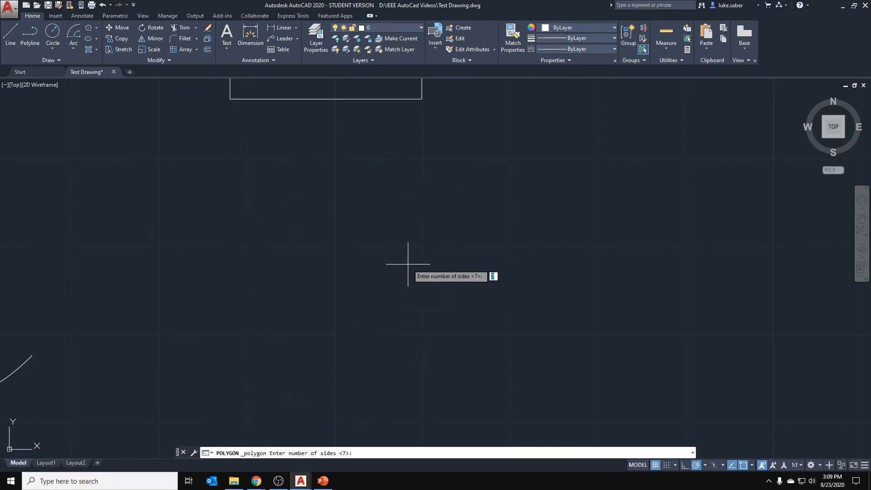
pyautogui.press('Return')
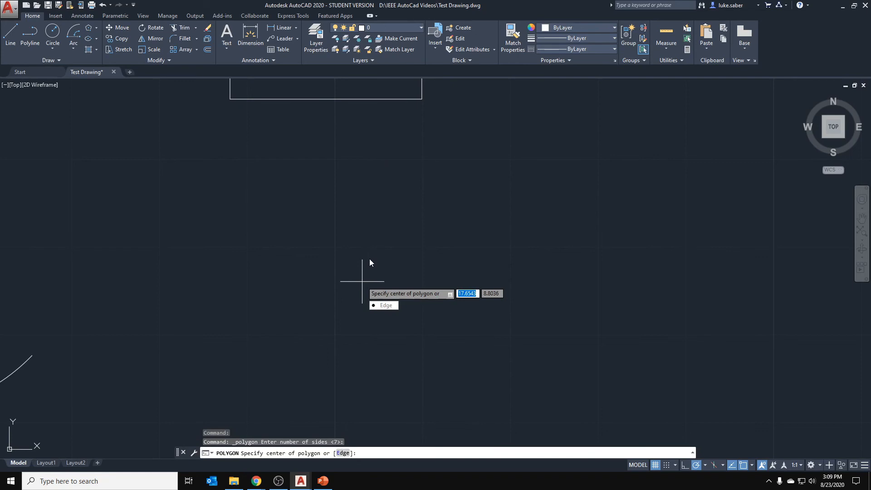
pyautogui.press('Escape')
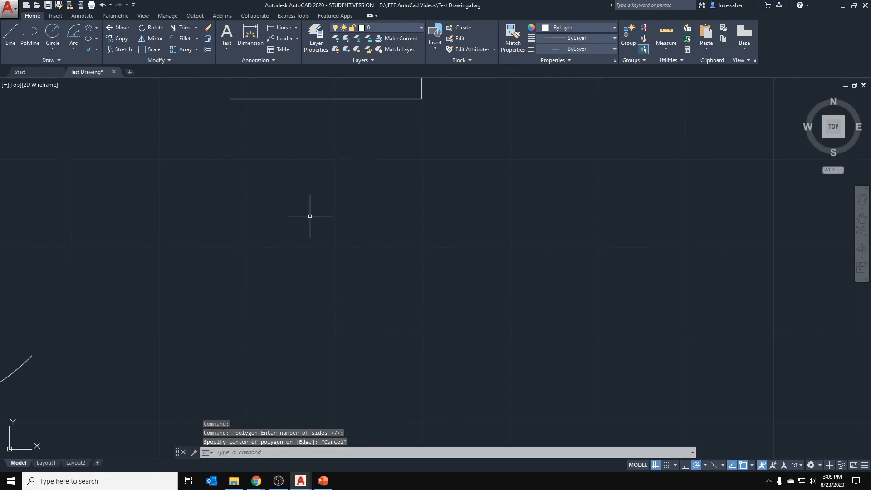
# - Draw a 7-sided polygon below the rectangle, inscribed in a circle, with one vertex pointing straight up
pyautogui.click(88, 28)
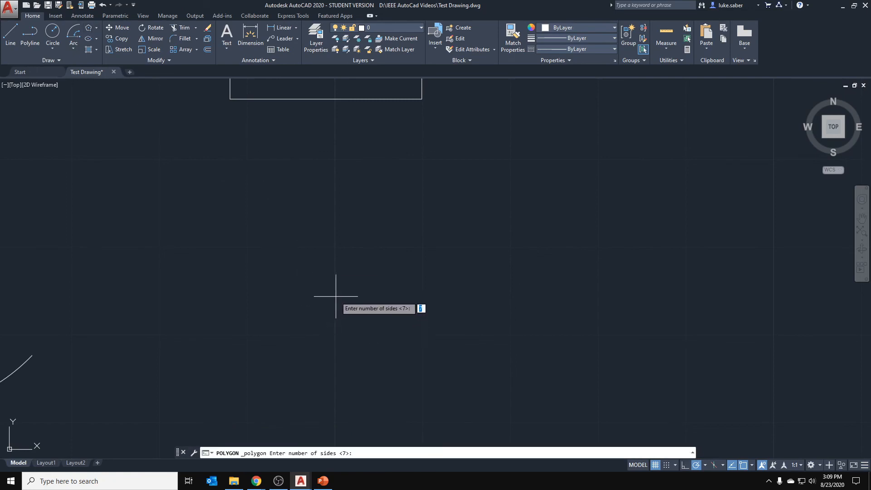
pyautogui.press('Return')
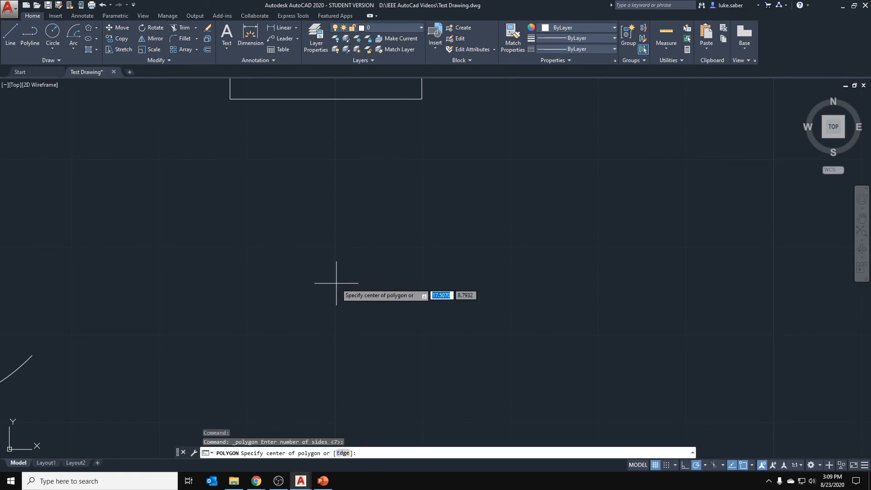
pyautogui.click(336, 283)
pyautogui.click(387, 308)
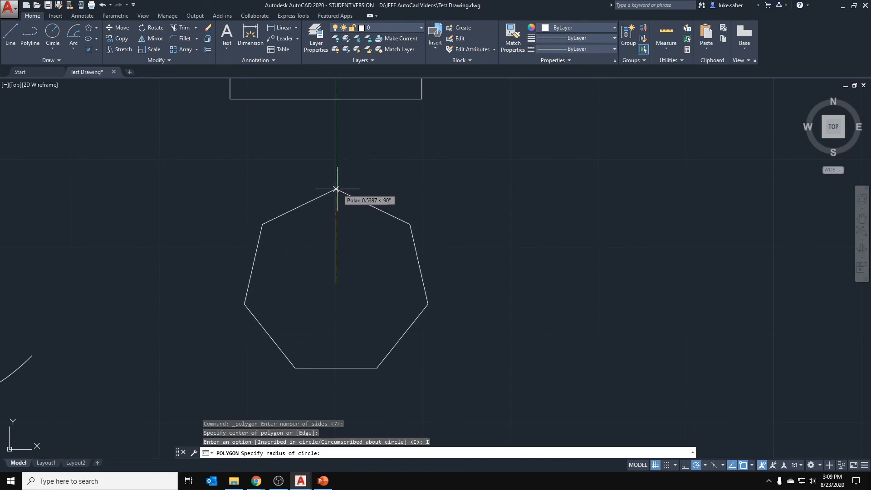
pyautogui.click(335, 181)
# - Add the multiline text label "Ellipse Tool:" beside the "Rectangle & Polygons:" heading
pyautogui.scroll(-4, 503, 268)
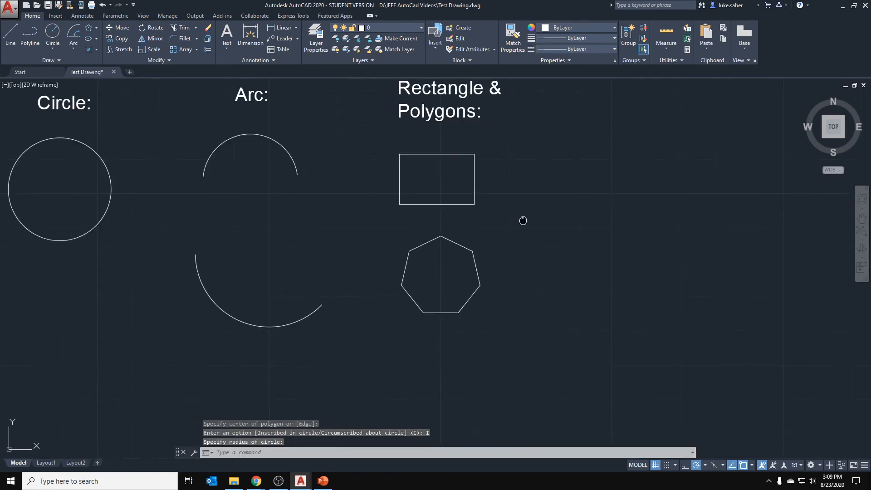
pyautogui.moveTo(521, 219)
pyautogui.mouseDown(button='middle')
pyautogui.moveTo(224, 287)
pyautogui.moveTo(333, 255)
pyautogui.mouseUp(button='middle')
pyautogui.scroll(-6, 242, 272)
pyautogui.scroll(5, 385, 254)
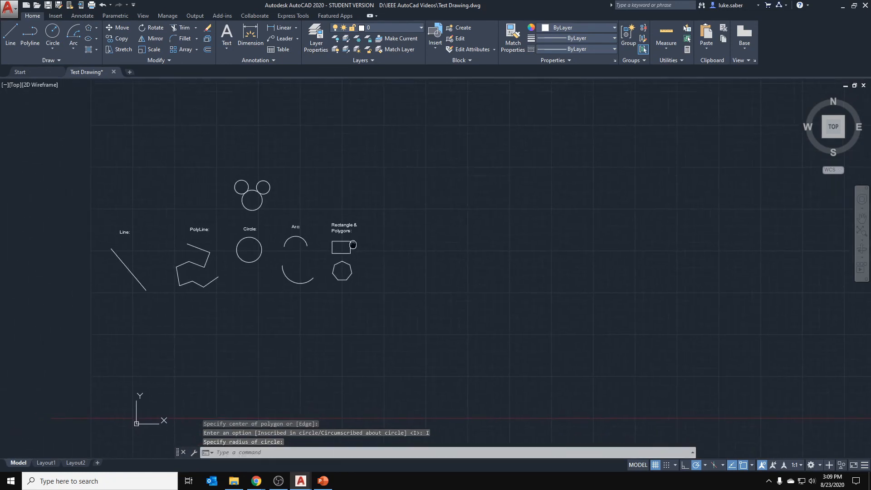
pyautogui.scroll(3, 360, 274)
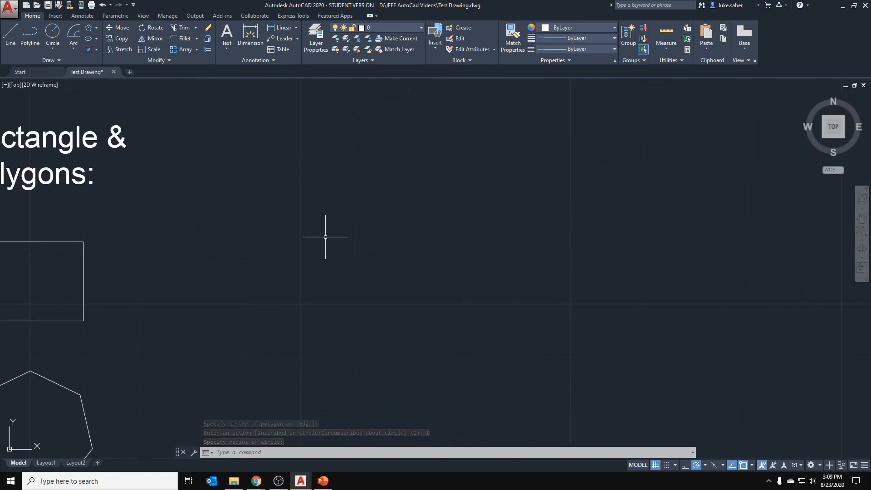
pyautogui.click(97, 38)
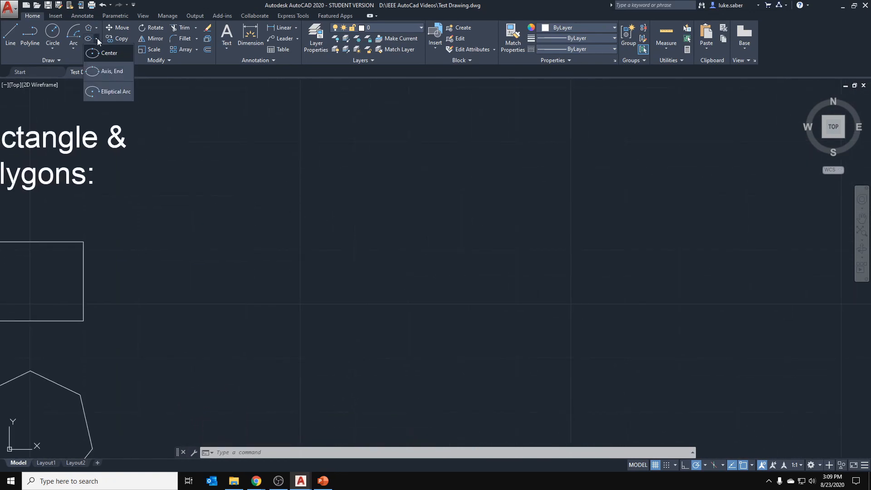
pyautogui.moveTo(169, 260)
pyautogui.mouseDown(button='middle')
pyautogui.moveTo(192, 206)
pyautogui.moveTo(228, 262)
pyautogui.moveTo(275, 283)
pyautogui.mouseUp(button='middle')
pyautogui.click(227, 49)
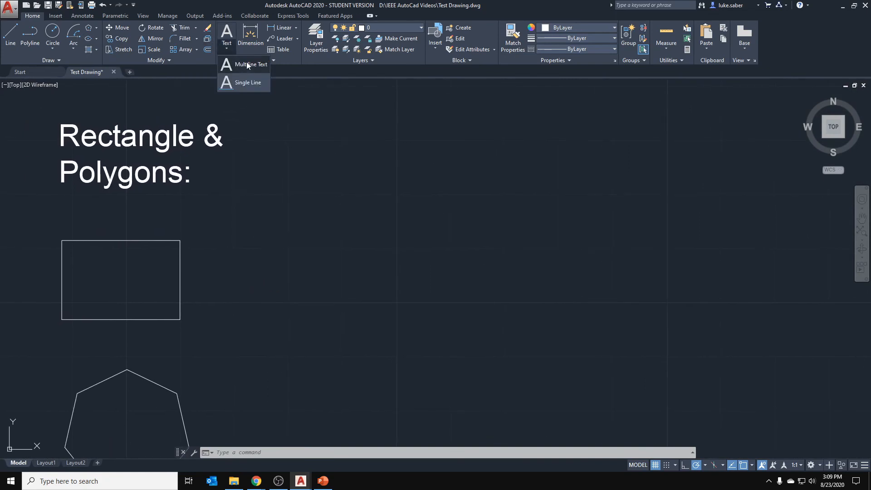
pyautogui.click(246, 62)
pyautogui.click(429, 177)
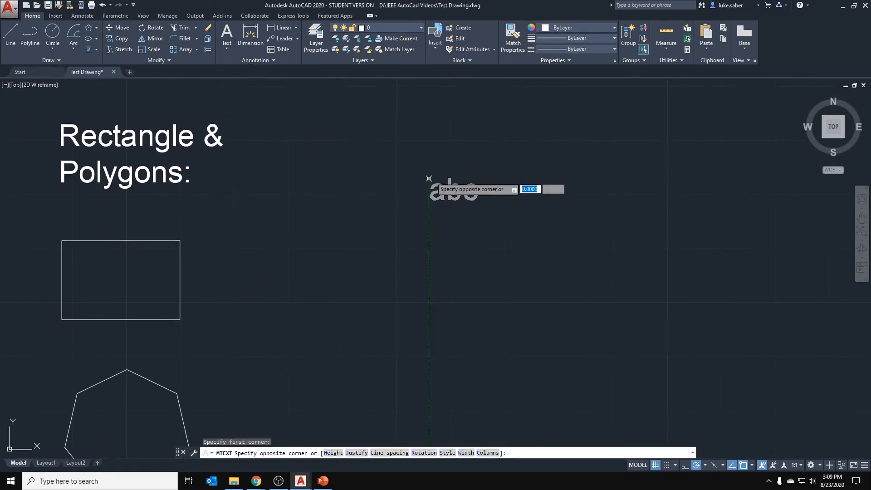
pyautogui.click(610, 120)
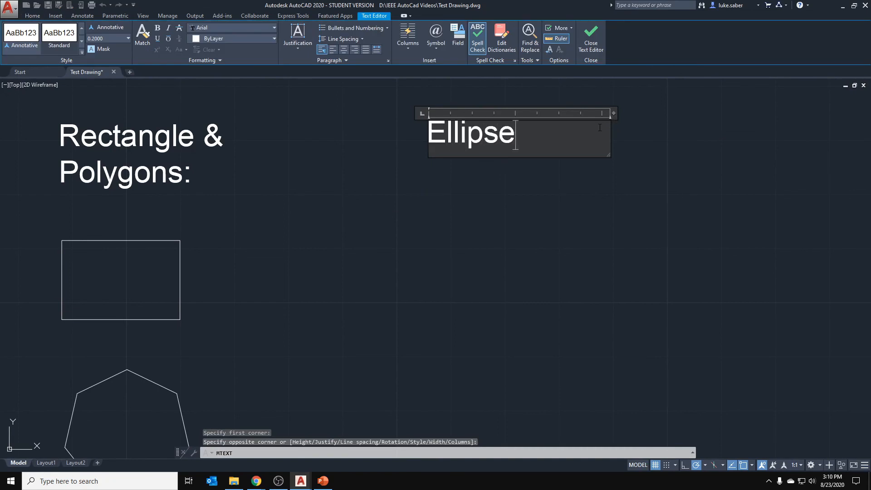
pyautogui.write('Ellipse Tool:')
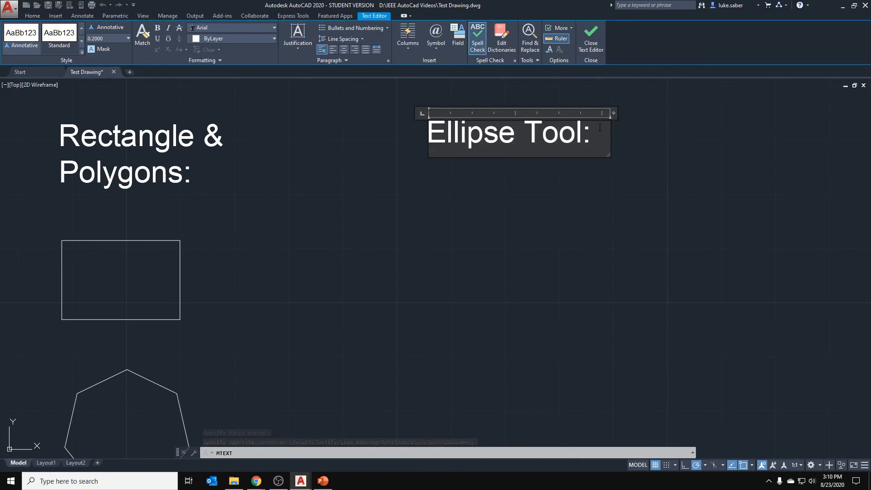
pyautogui.click(608, 126)
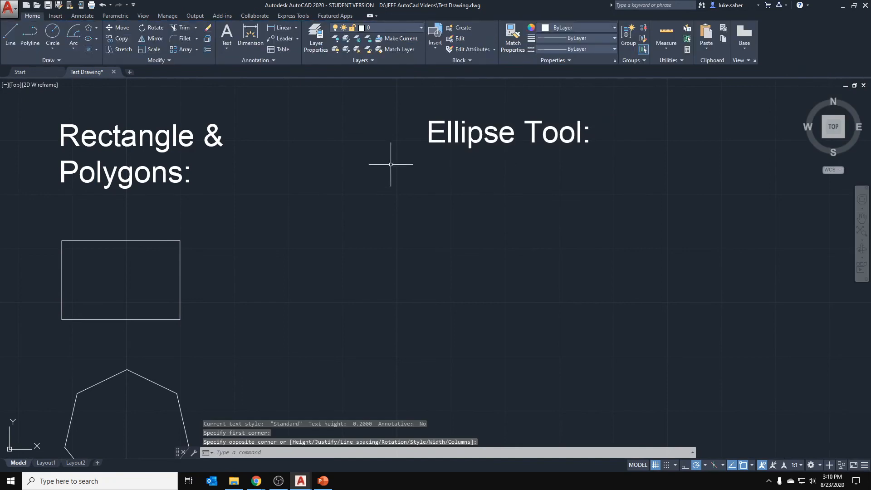
# - Draw a wide horizontal ellipse from its center below the "Ellipse Tool:" label, with a vertical half-axis of about 0.39
pyautogui.click(96, 38)
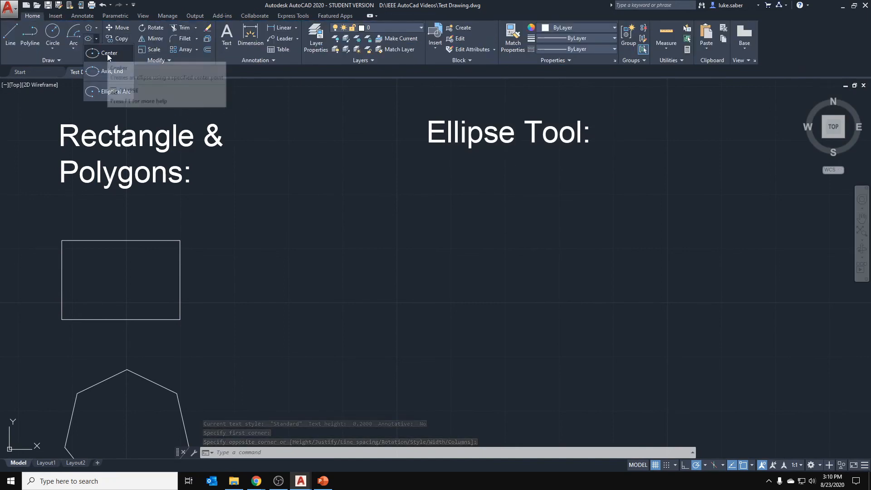
pyautogui.click(108, 54)
pyautogui.scroll(-2, 522, 325)
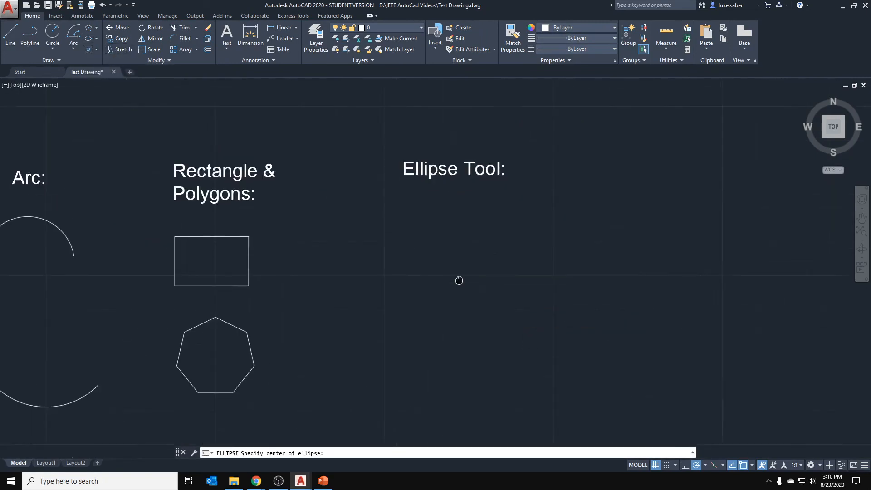
pyautogui.moveTo(459, 280); pyautogui.dragTo(408, 287, button='middle')
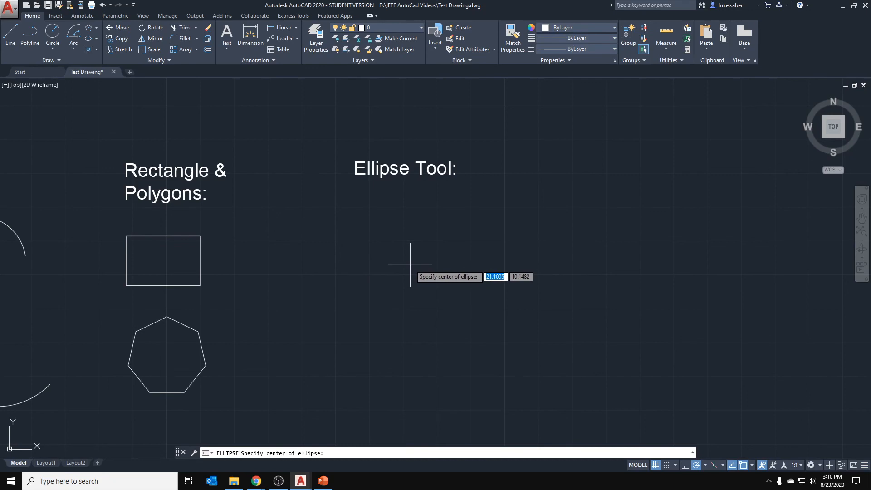
pyautogui.click(418, 258)
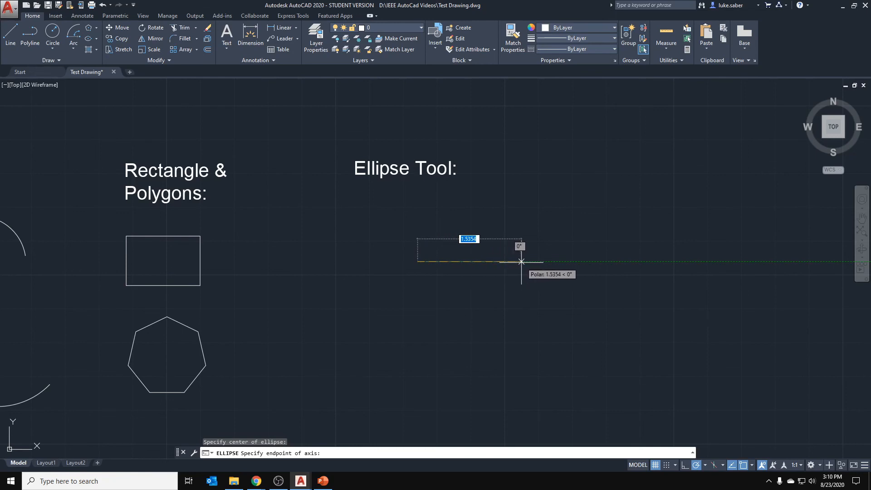
pyautogui.click(510, 261)
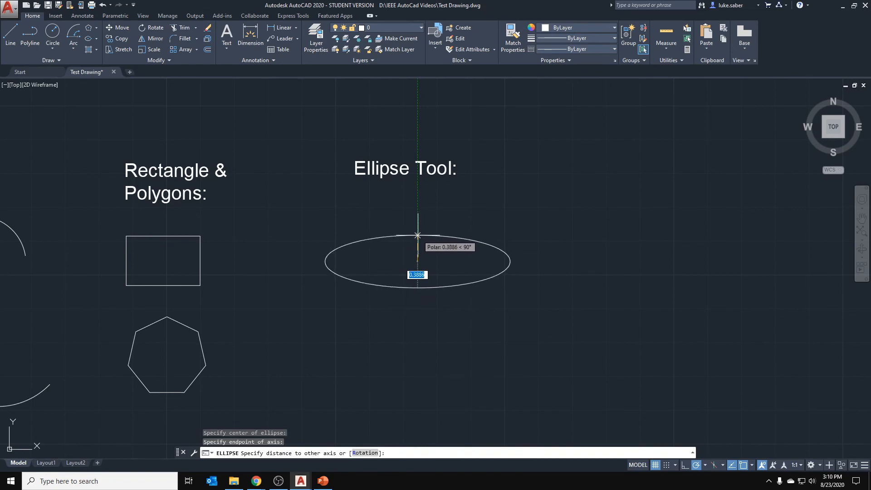
pyautogui.click(417, 236)
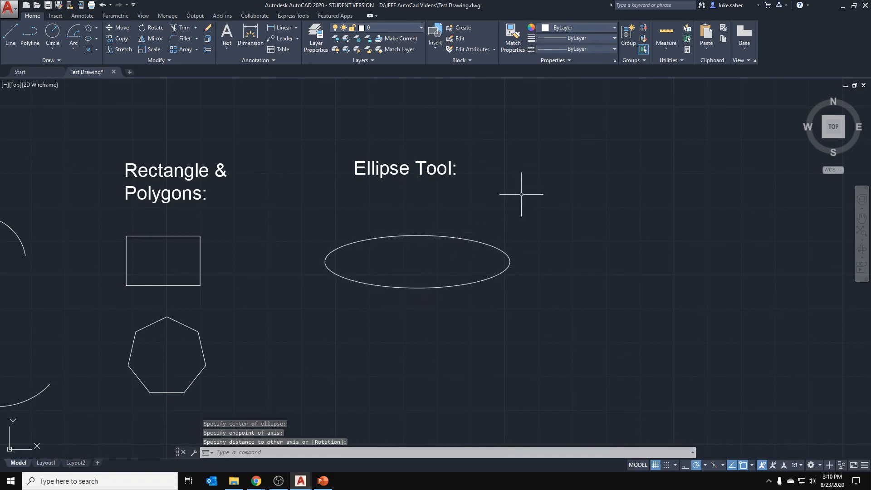
# - Draw a smaller ellipse below the first by its axis endpoints, with a horizontal axis of about 1.80 and a vertical half-axis of about 0.34
pyautogui.click(97, 38)
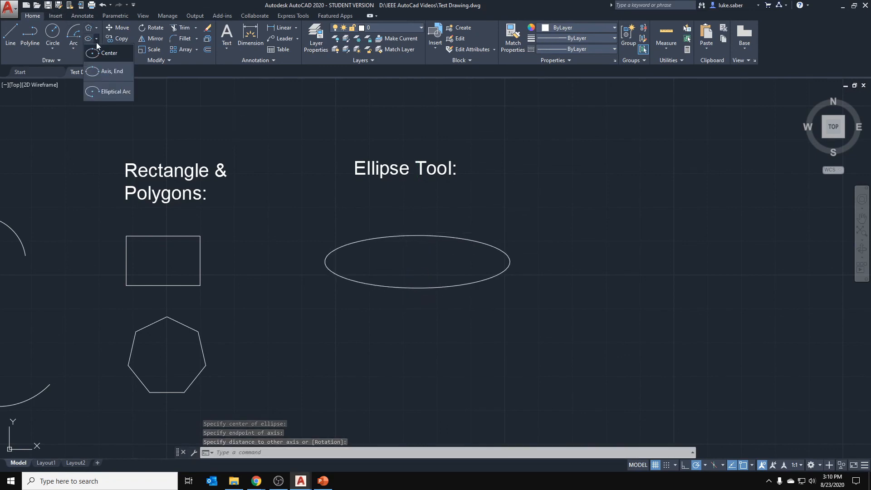
pyautogui.click(107, 76)
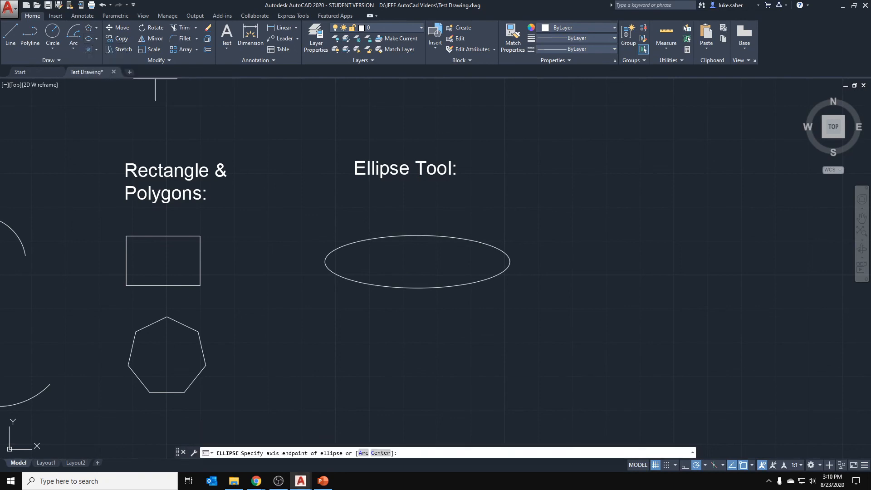
pyautogui.scroll(-2, 406, 360)
pyautogui.moveTo(410, 370); pyautogui.dragTo(376, 238, button='middle')
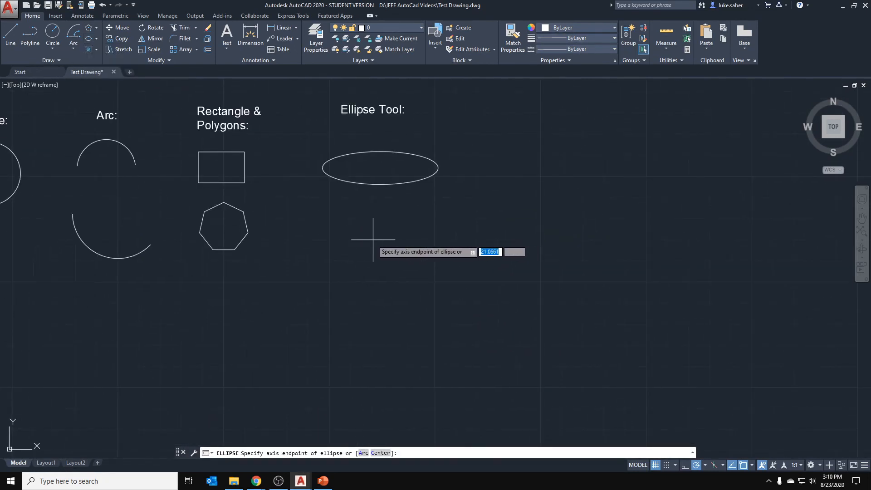
pyautogui.click(353, 241)
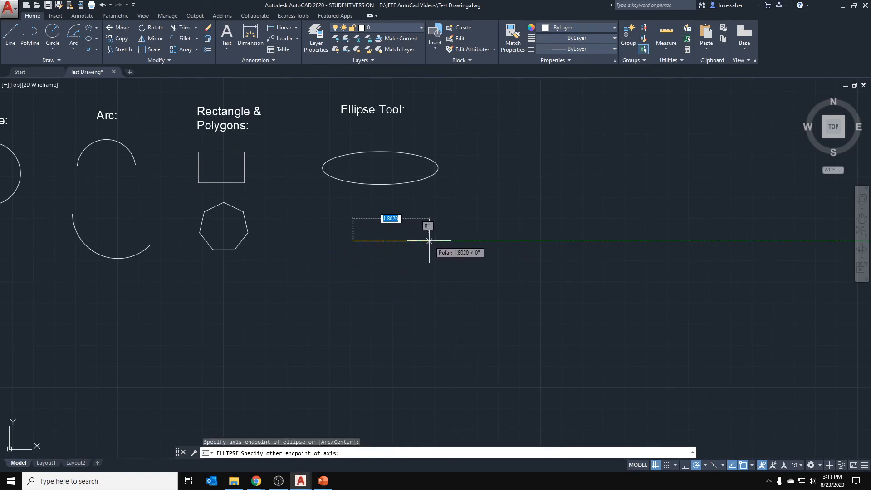
pyautogui.click(429, 241)
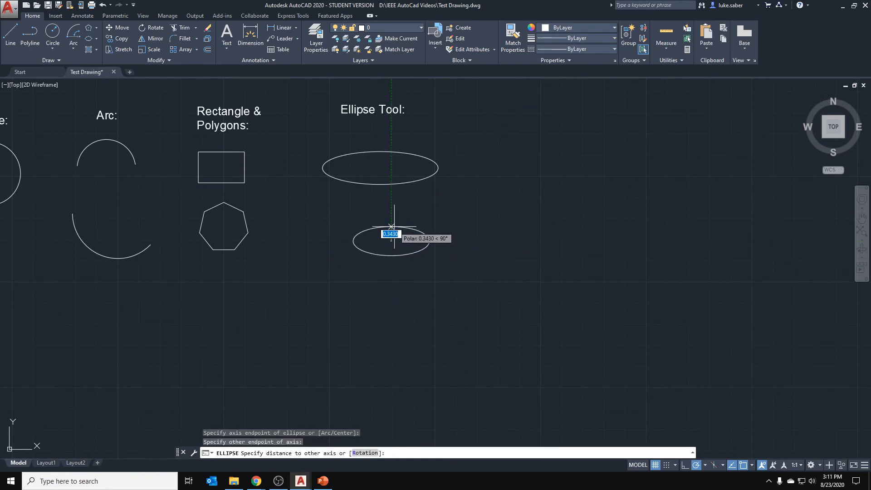
pyautogui.click(391, 227)
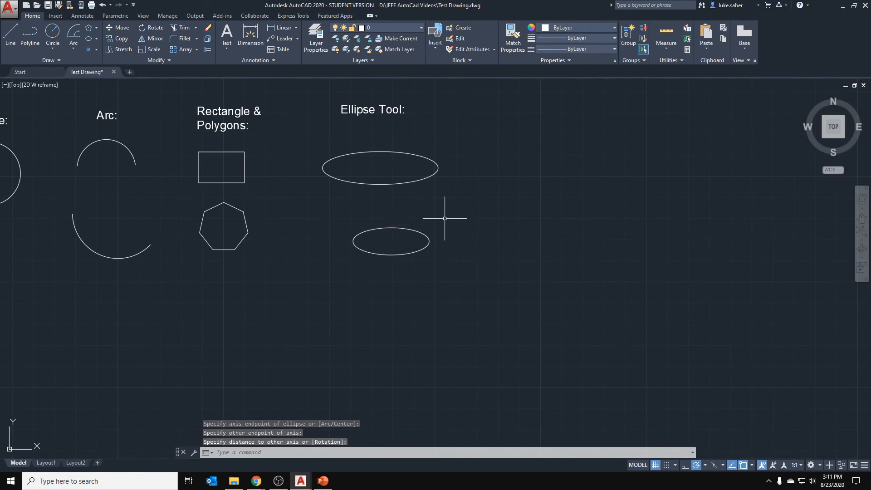
# - Move the smaller ellipse by its center grip so it sits closer beneath the larger ellipse, aligned with its center
pyautogui.moveTo(445, 218); pyautogui.dragTo(334, 274)
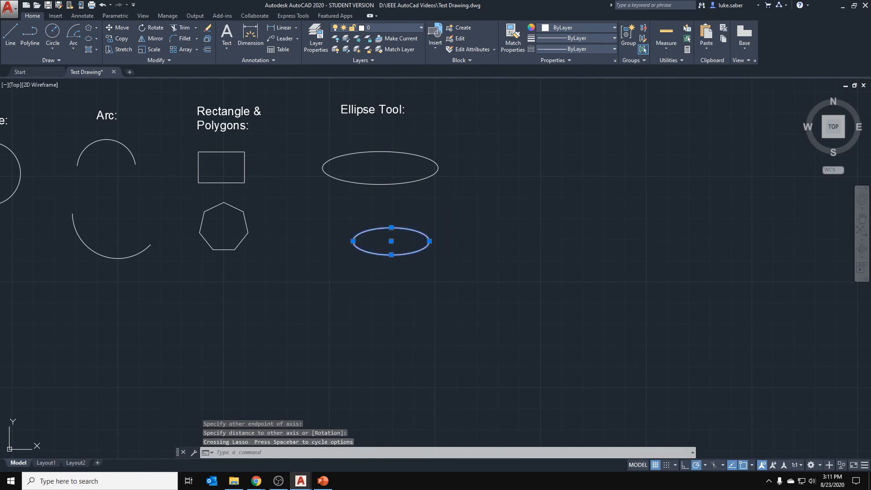
pyautogui.click(391, 241)
pyautogui.click(379, 215)
pyautogui.press('Escape')
pyautogui.scroll(2, 417, 199)
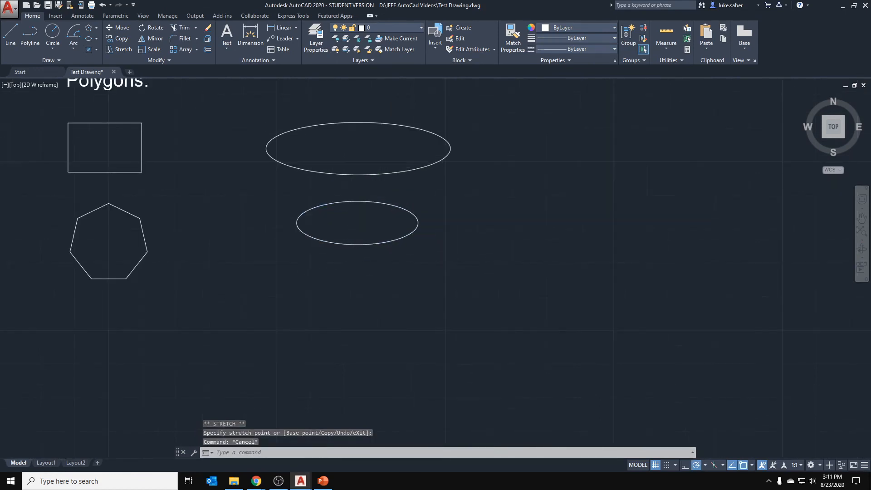
pyautogui.scroll(2, 357, 146)
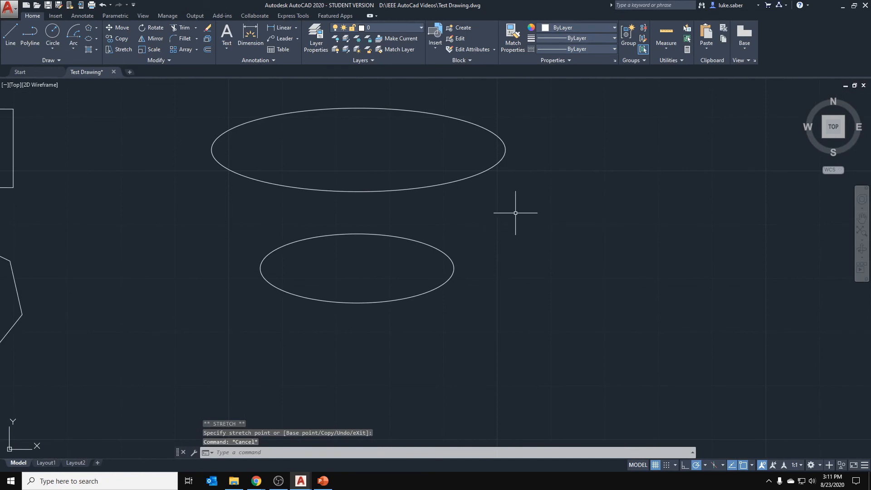
pyautogui.moveTo(525, 212)
pyautogui.mouseDown()
pyautogui.moveTo(509, 210)
pyautogui.moveTo(486, 237)
pyautogui.moveTo(589, 295)
pyautogui.moveTo(634, 212)
pyautogui.moveTo(631, 152)
pyautogui.moveTo(566, 136)
pyautogui.mouseUp()
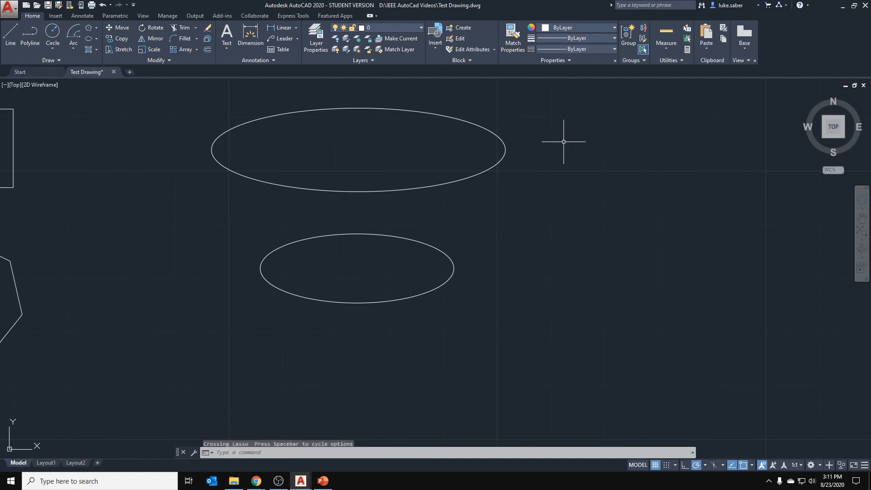
pyautogui.click(535, 222)
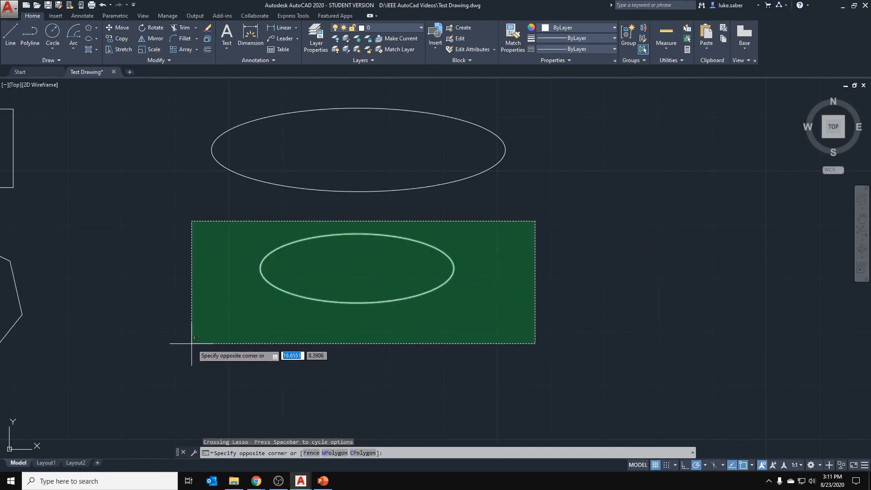
pyautogui.click(193, 323)
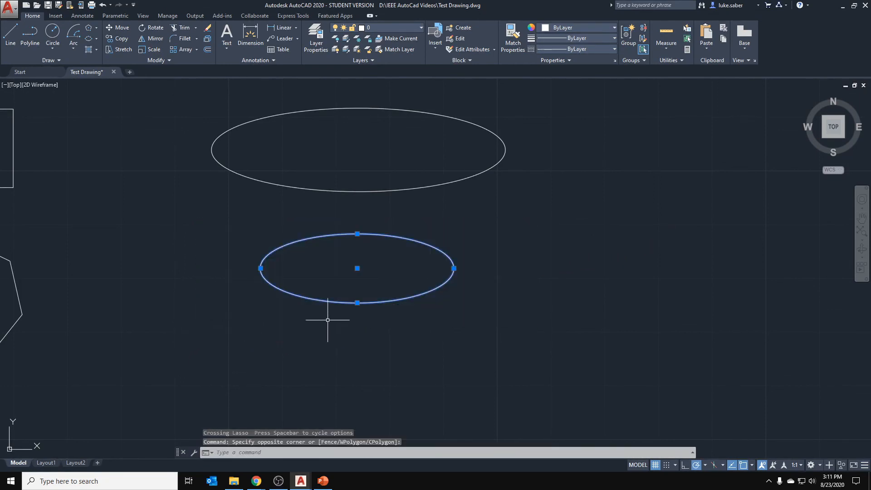
pyautogui.press('Escape')
pyautogui.click(226, 212)
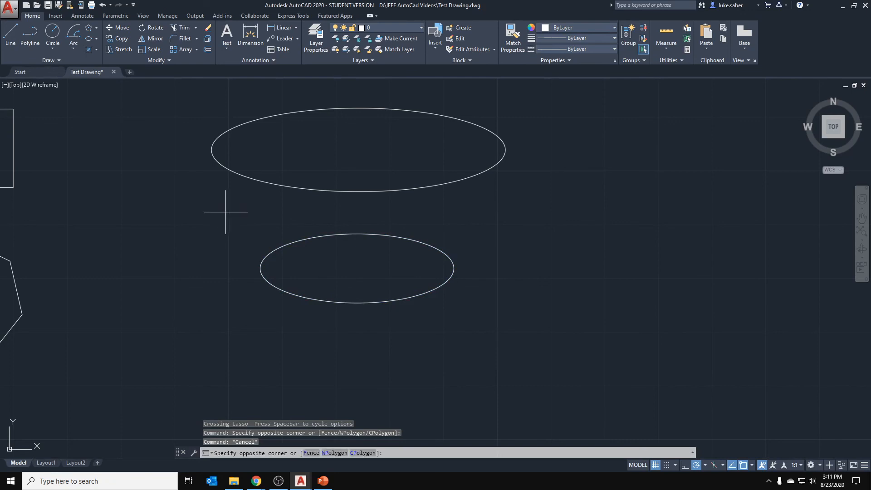
pyautogui.click(516, 336)
pyautogui.press('Escape')
pyautogui.moveTo(488, 261)
pyautogui.mouseDown()
pyautogui.moveTo(661, 298)
pyautogui.moveTo(520, 180)
pyautogui.moveTo(483, 244)
pyautogui.mouseUp()
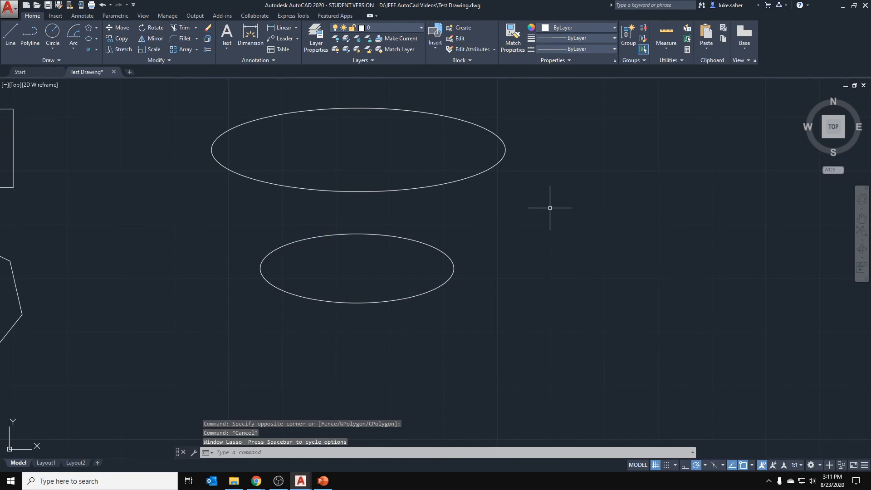
# - Draw an elliptical arc with a vertical long axis below the smaller ellipse, keeping only its left side from the top to near the bottom
pyautogui.scroll(-2, 549, 207)
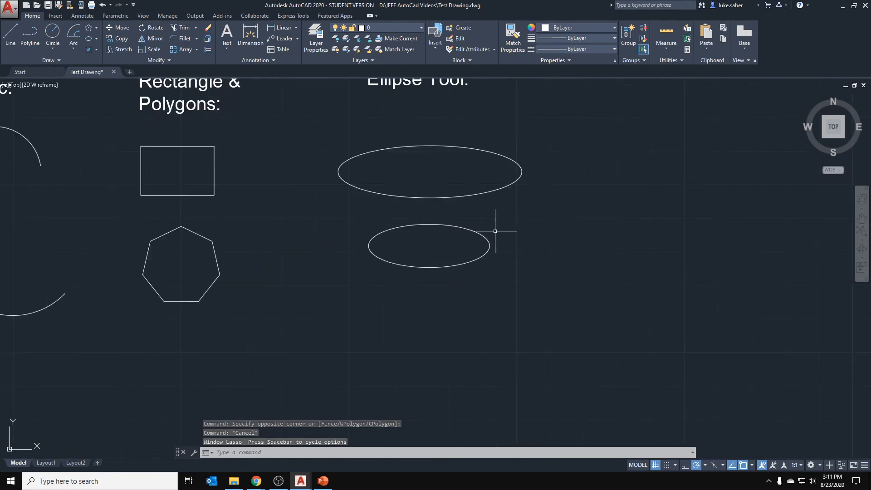
pyautogui.click(97, 43)
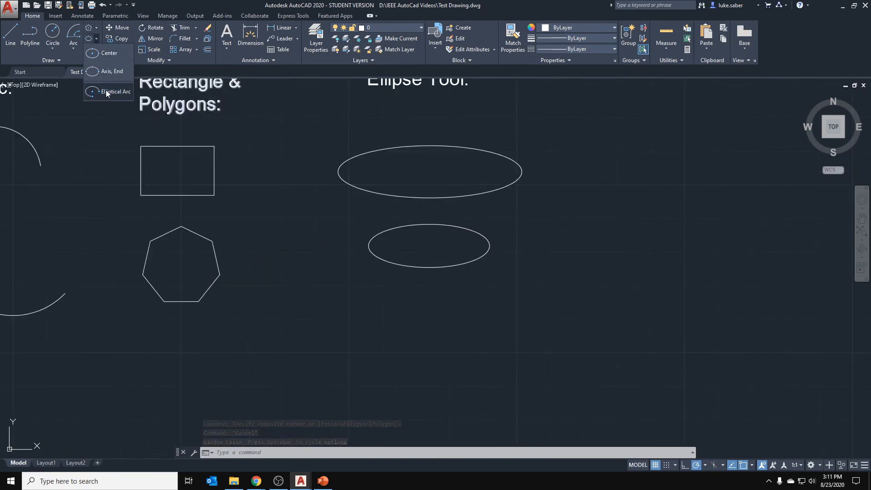
pyautogui.click(105, 90)
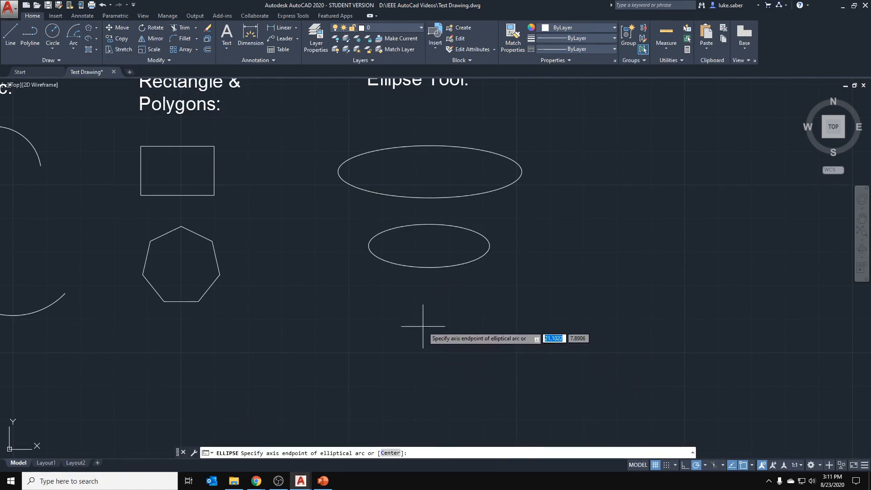
pyautogui.click(427, 375)
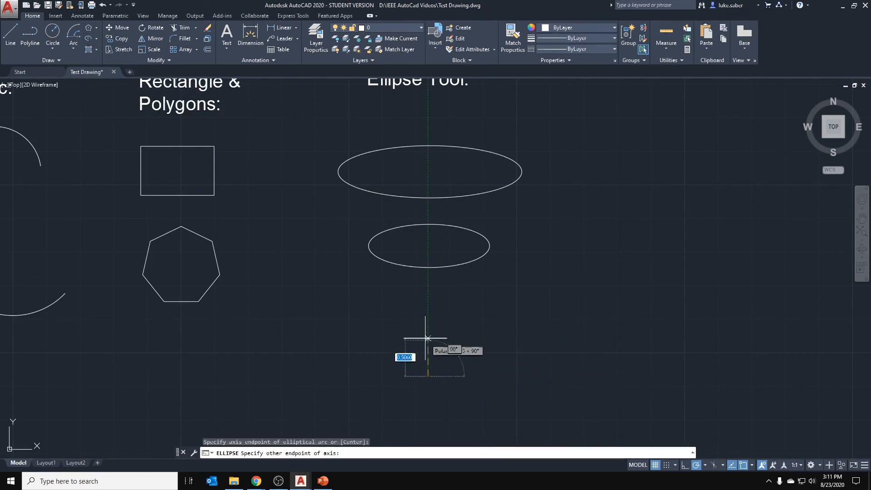
pyautogui.click(427, 314)
pyautogui.click(437, 345)
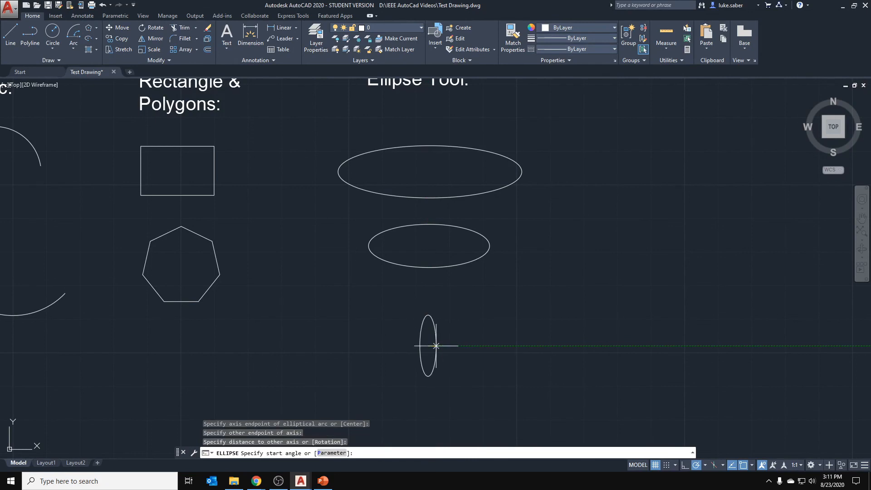
pyautogui.click(427, 317)
pyautogui.scroll(5, 427, 316)
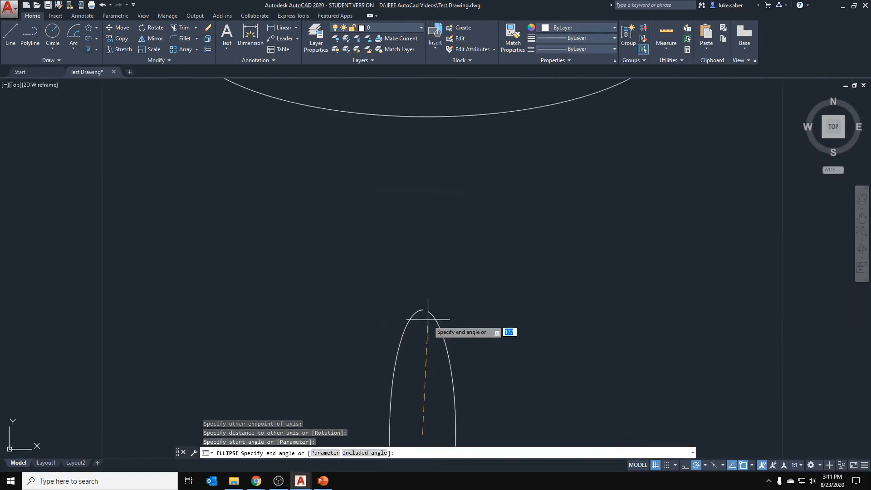
pyautogui.scroll(-3, 433, 222)
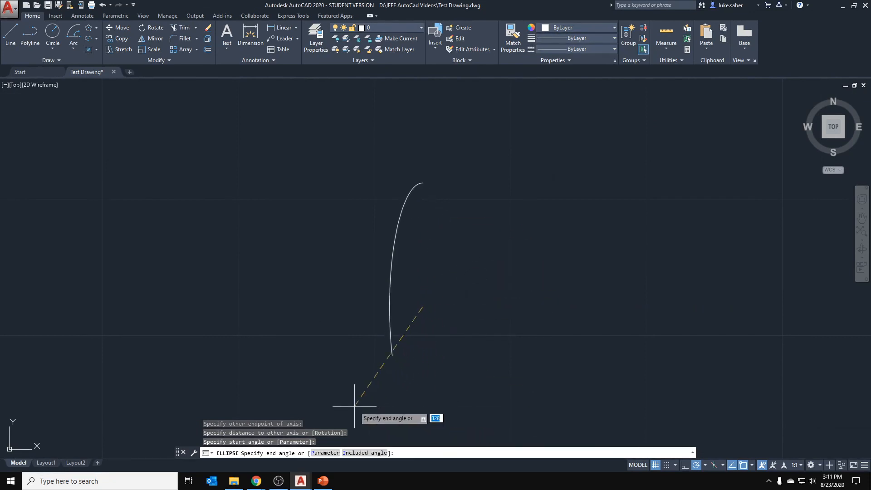
pyautogui.click(408, 408)
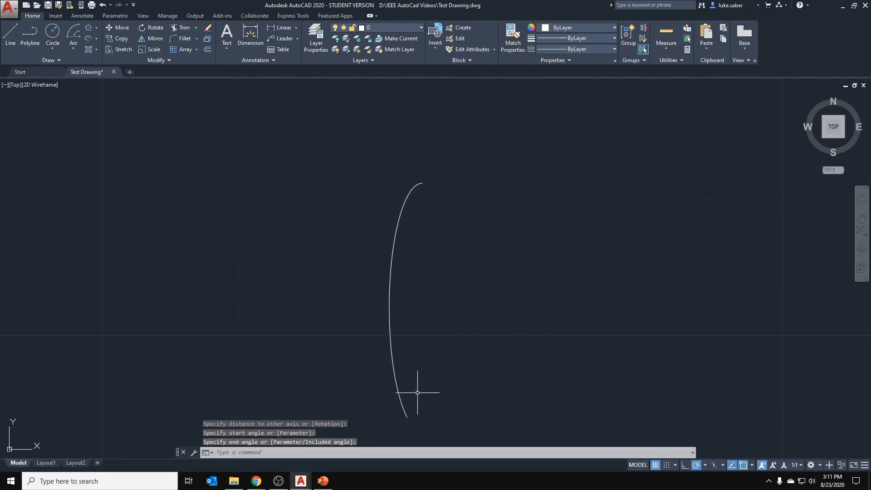
pyautogui.scroll(-12, 500, 185)
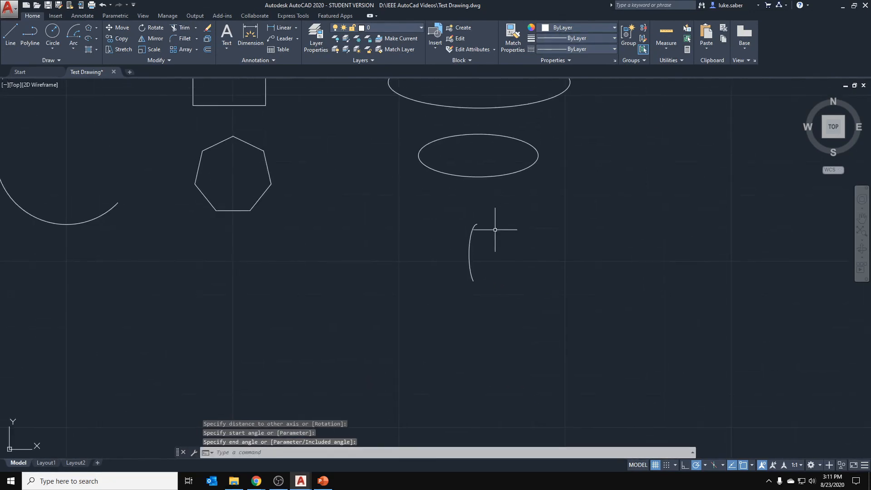
pyautogui.moveTo(521, 198)
pyautogui.mouseDown(button='middle')
pyautogui.moveTo(414, 248)
pyautogui.moveTo(372, 230)
pyautogui.mouseUp(button='middle')
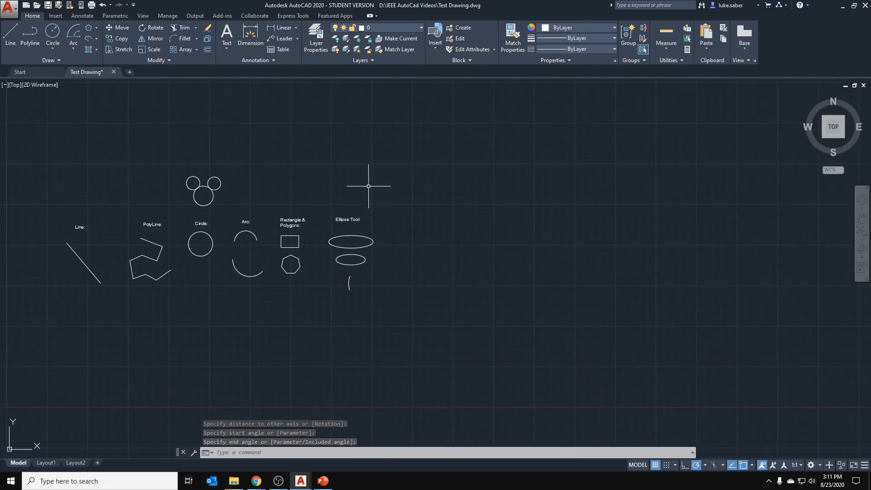
pyautogui.click(96, 51)
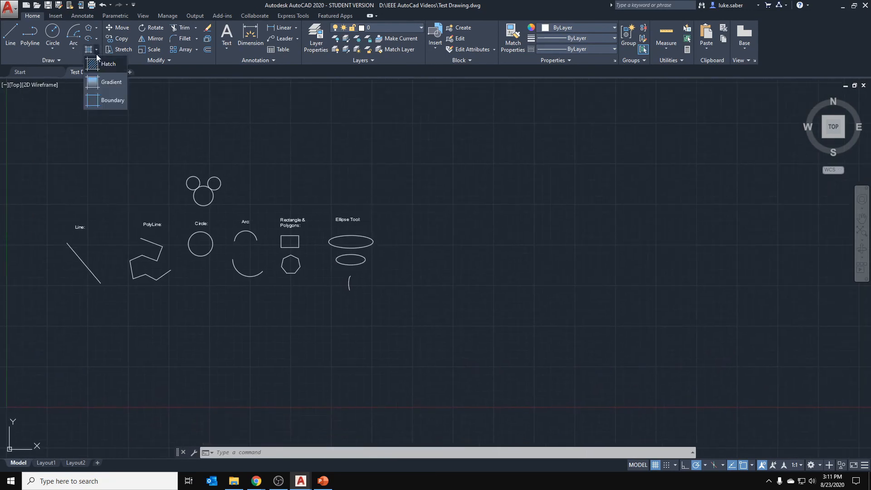
pyautogui.click(52, 31)
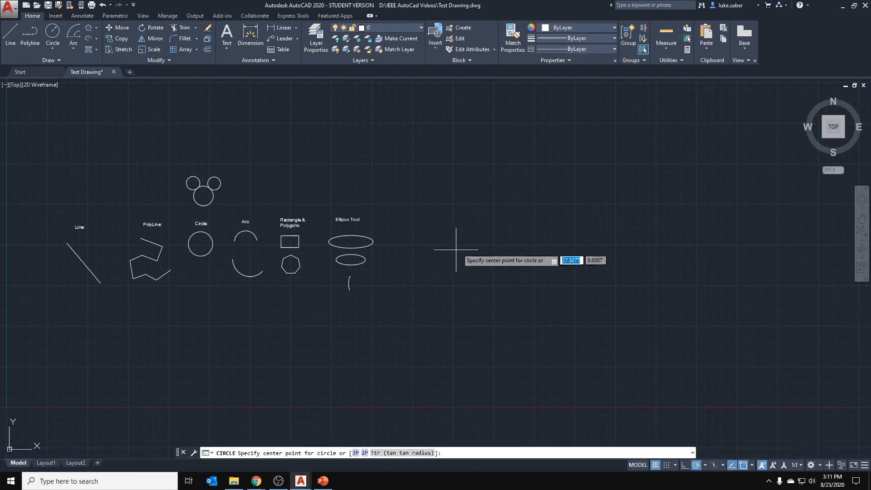
pyautogui.scroll(4, 456, 250)
pyautogui.press('Escape')
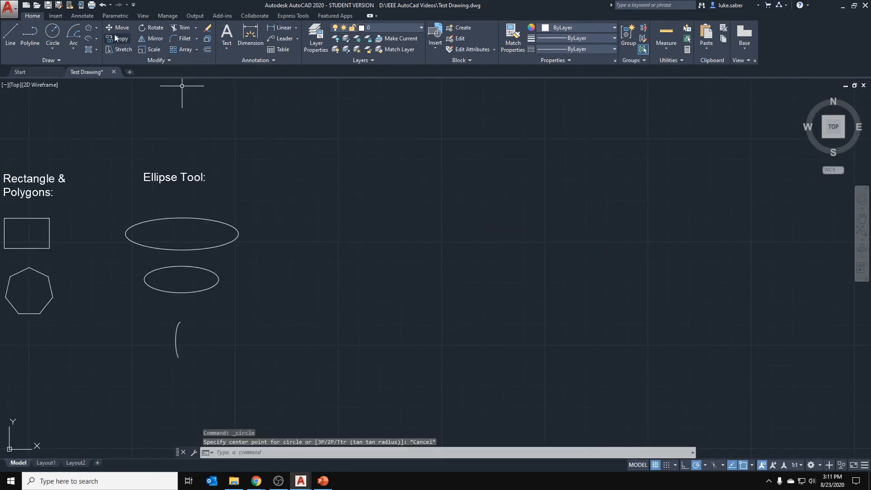
# - Add the multiline text label "Hatch Tool:" beside the "Ellipse Tool:" heading
pyautogui.click(226, 34)
pyautogui.click(347, 178)
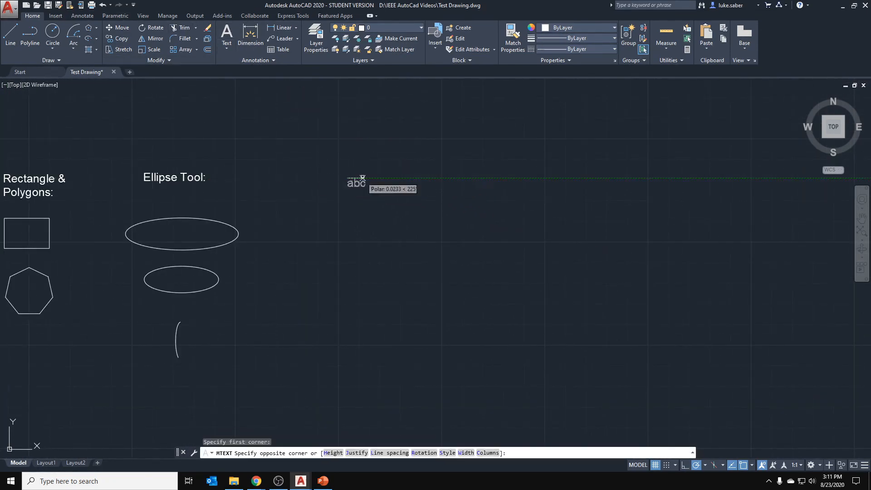
pyautogui.click(434, 169)
pyautogui.write('H')
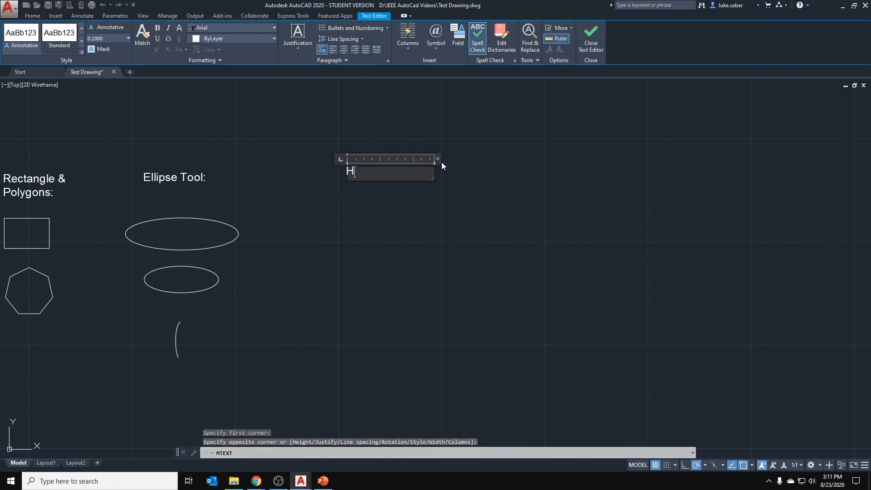
pyautogui.write('atch Tool:')
pyautogui.click(441, 162)
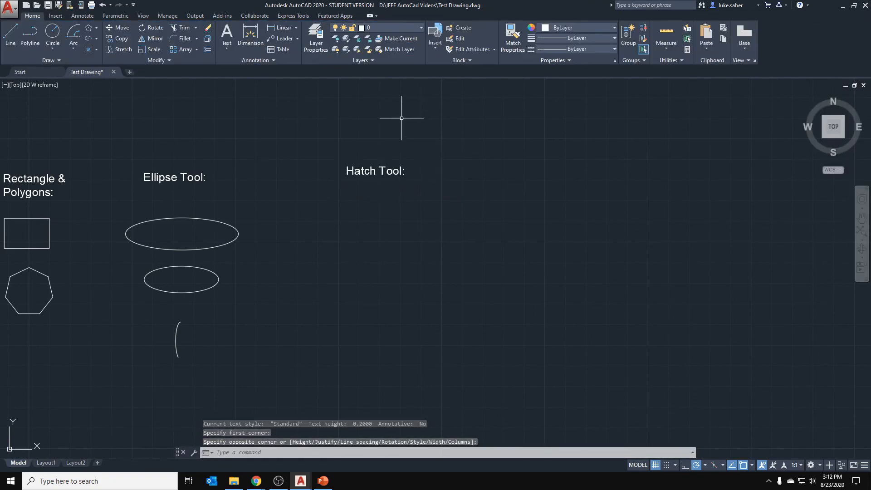
# - Draw a circle with a radius of about 0.67 below the "Hatch Tool:" label
pyautogui.click(55, 34)
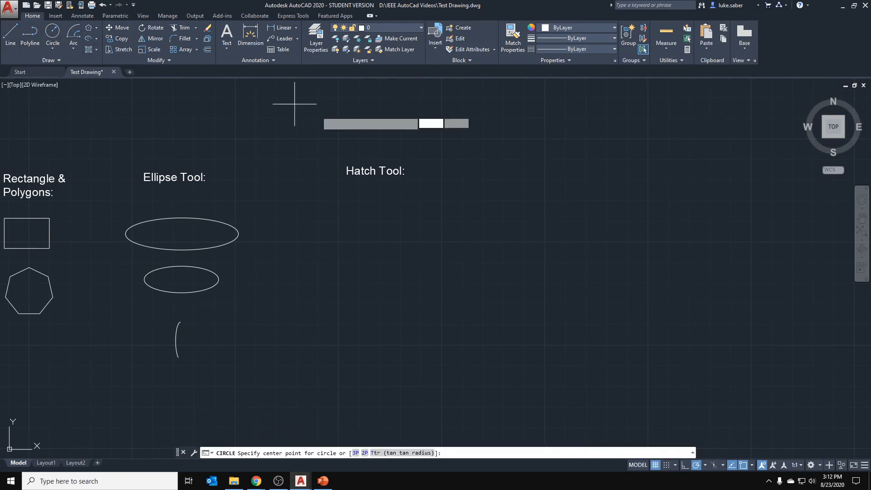
pyautogui.press('Escape')
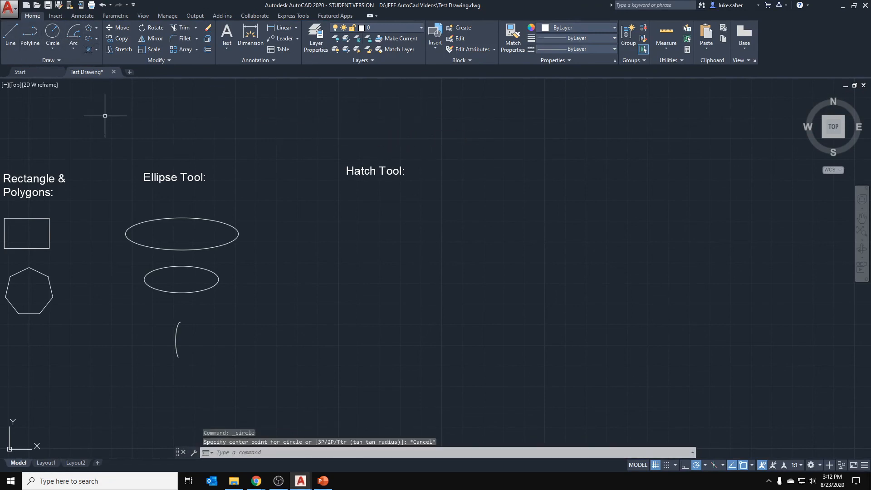
pyautogui.click(54, 32)
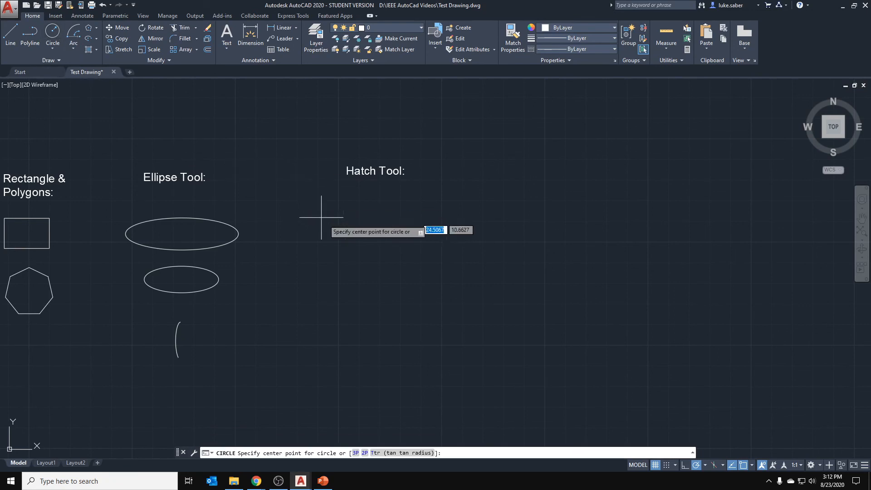
pyautogui.click(362, 231)
pyautogui.click(382, 213)
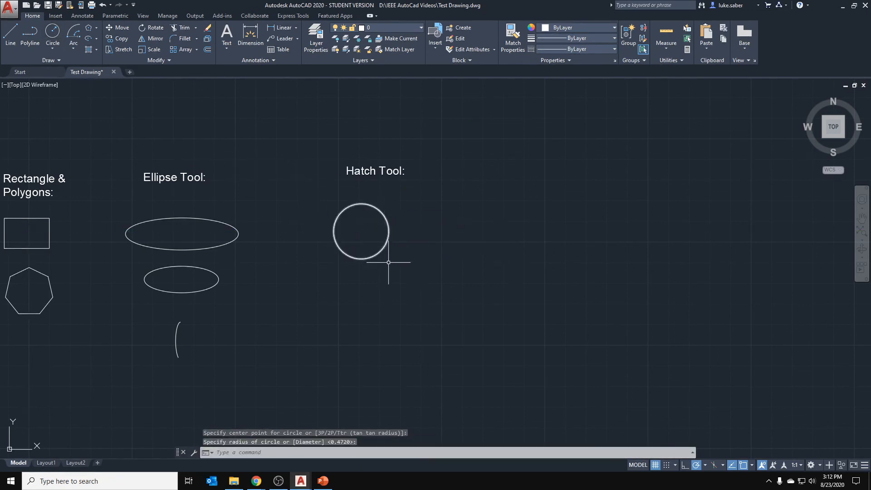
# - Draw a larger second circle below the first one so that its upper part overlaps the first circle
pyautogui.rightClick(381, 283)
pyautogui.click(397, 288)
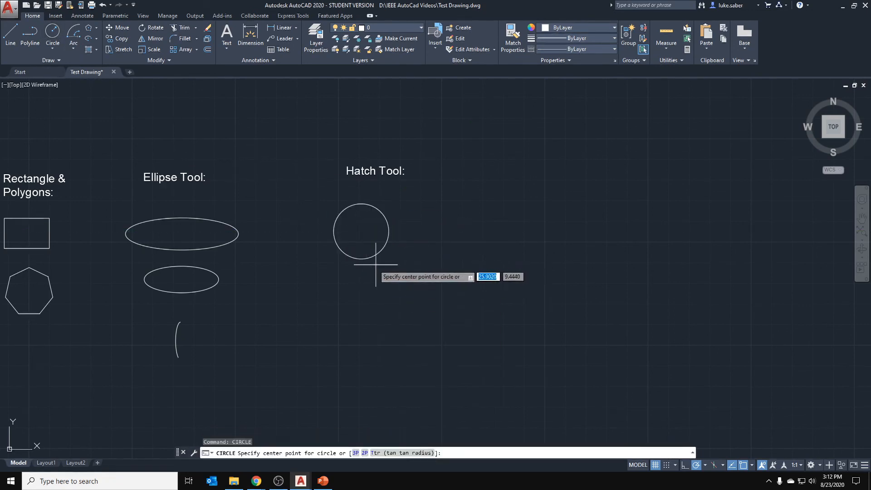
pyautogui.click(369, 284)
pyautogui.click(392, 254)
pyautogui.scroll(5, 387, 233)
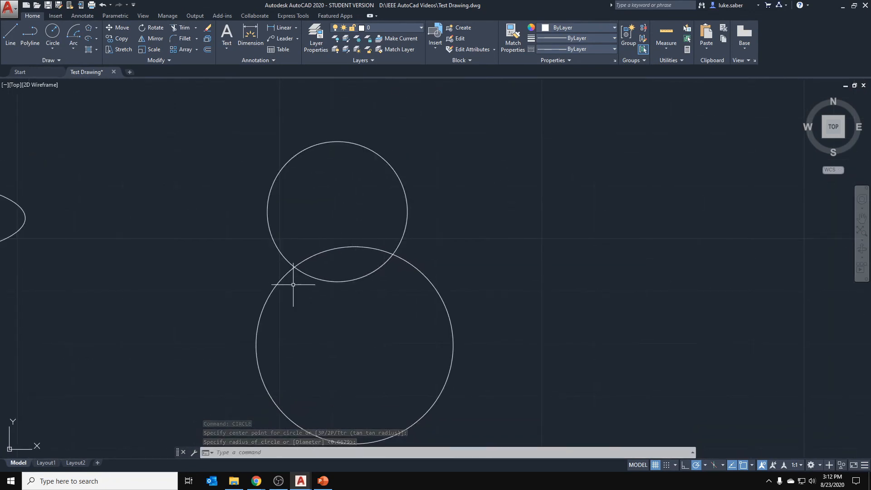
# - Start a hatch with the SOLID pattern and look over the available hatch types
pyautogui.click(88, 48)
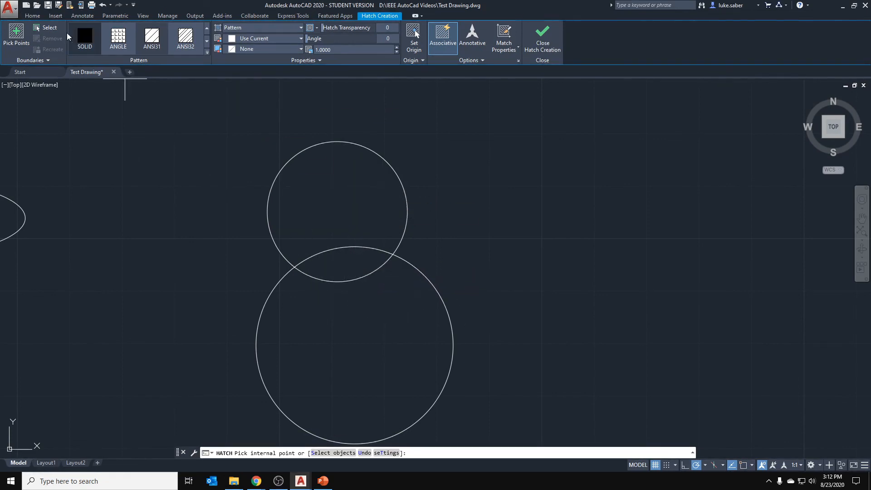
pyautogui.click(85, 36)
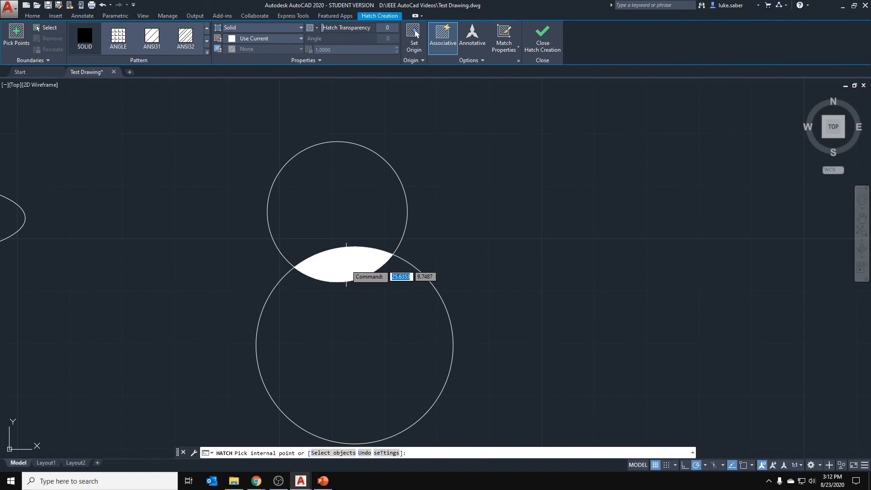
pyautogui.click(302, 39)
pyautogui.click(300, 39)
pyautogui.click(301, 28)
pyautogui.click(301, 30)
pyautogui.click(301, 28)
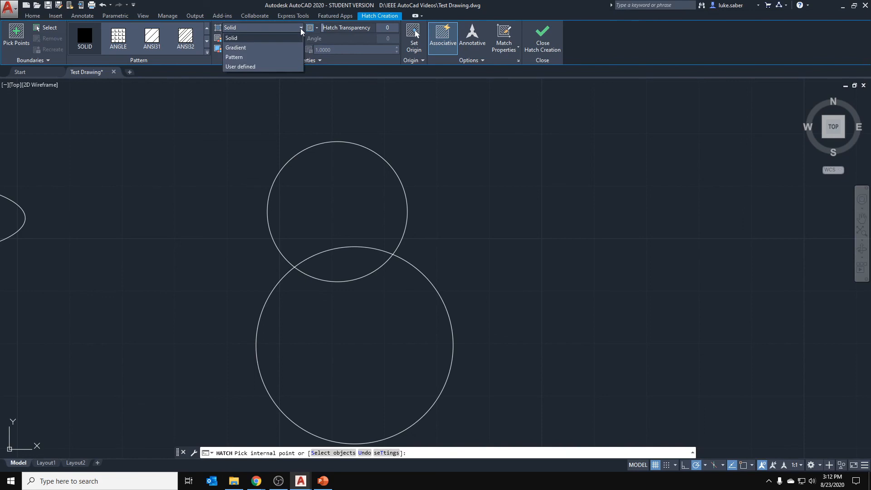
pyautogui.click(301, 29)
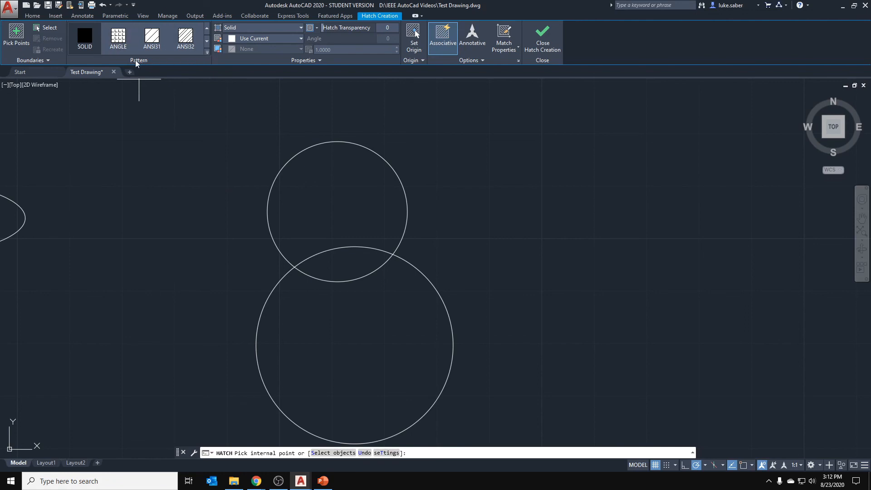
# - Hatch the overlap between the two circles with the ANGLE pattern at a scale of 0.25
pyautogui.click(206, 52)
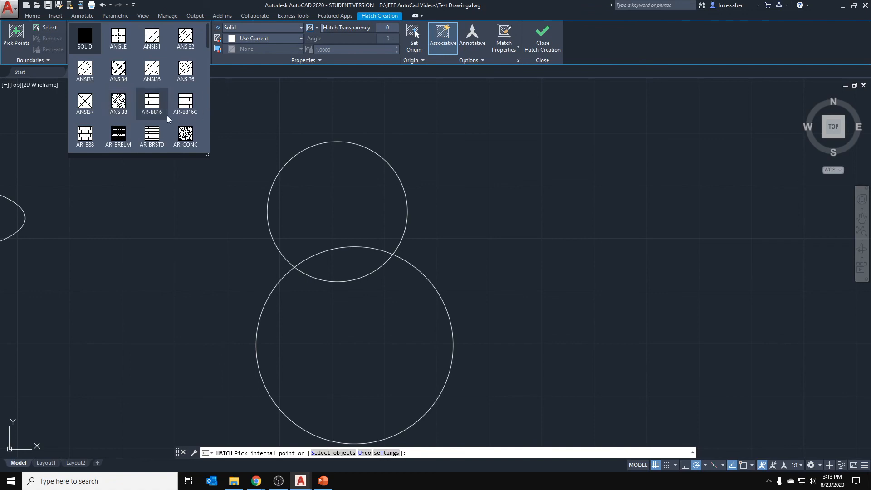
pyautogui.click(118, 40)
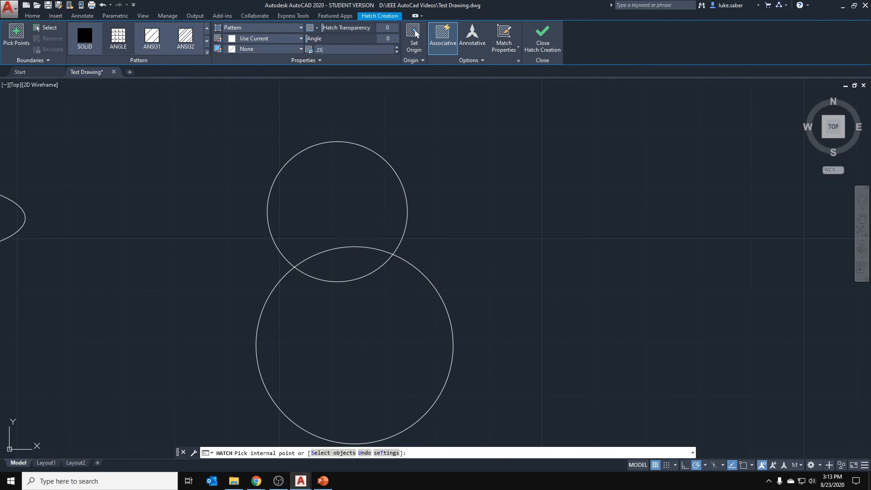
pyautogui.click(340, 276)
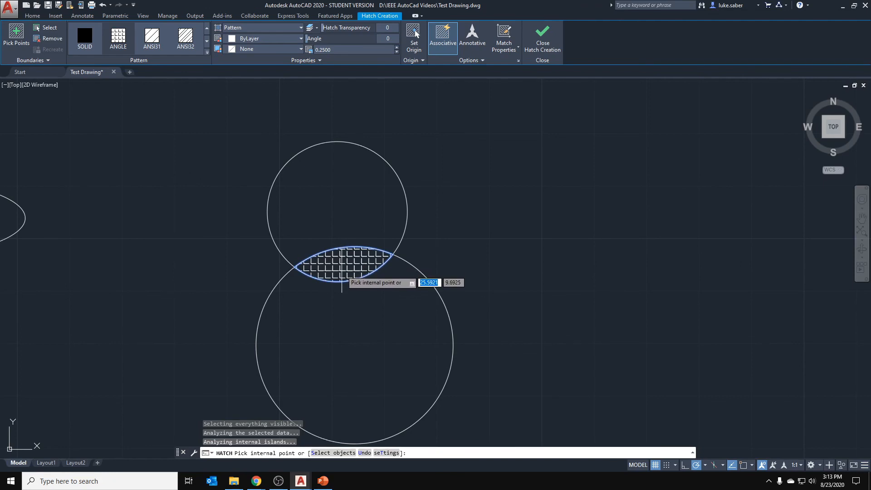
pyautogui.click(341, 281)
pyautogui.press('Escape')
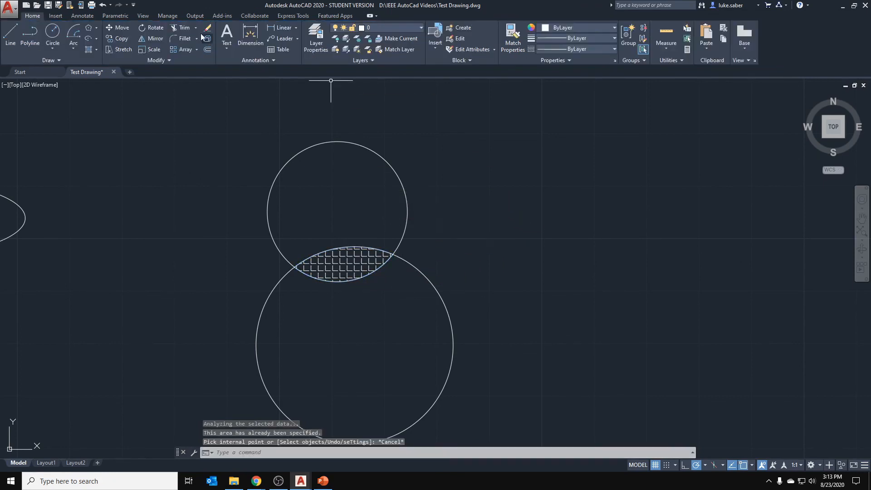
# - Try hatching the upper circle outside the overlap with a brick pattern at a scale of 0.1, then undo it
pyautogui.click(86, 50)
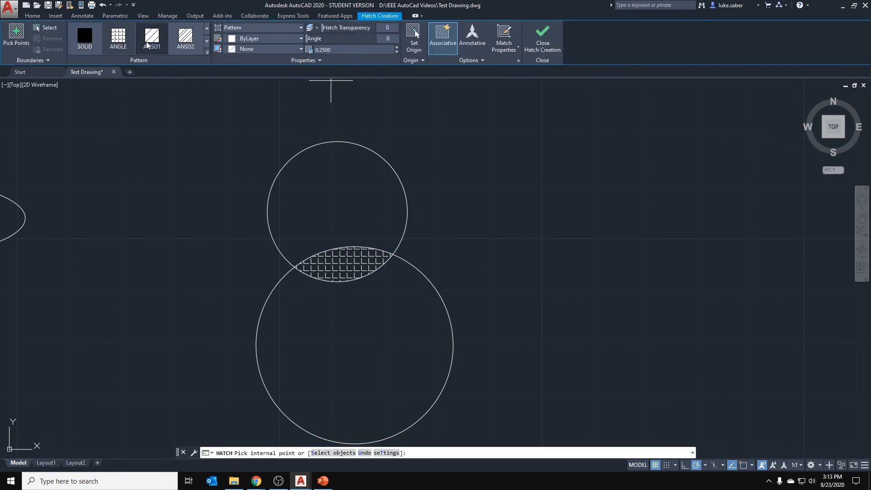
pyautogui.click(208, 52)
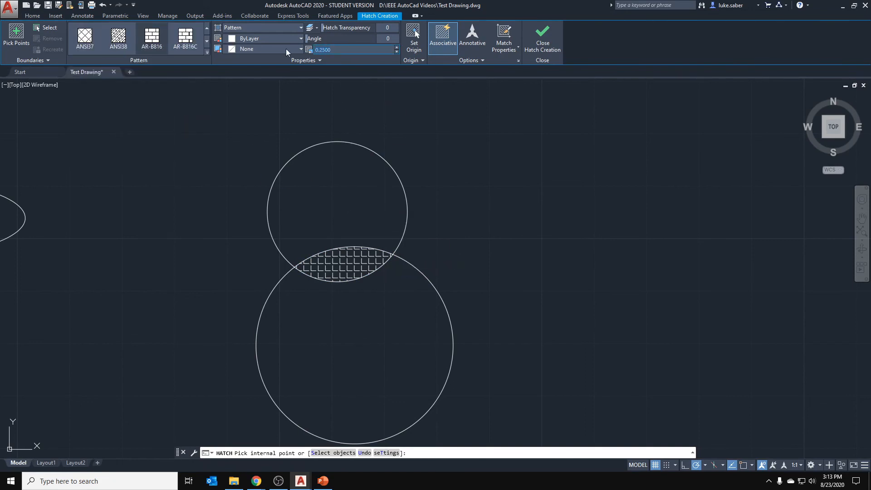
pyautogui.write('1')
pyautogui.press('Return')
pyautogui.scroll(4, 335, 203)
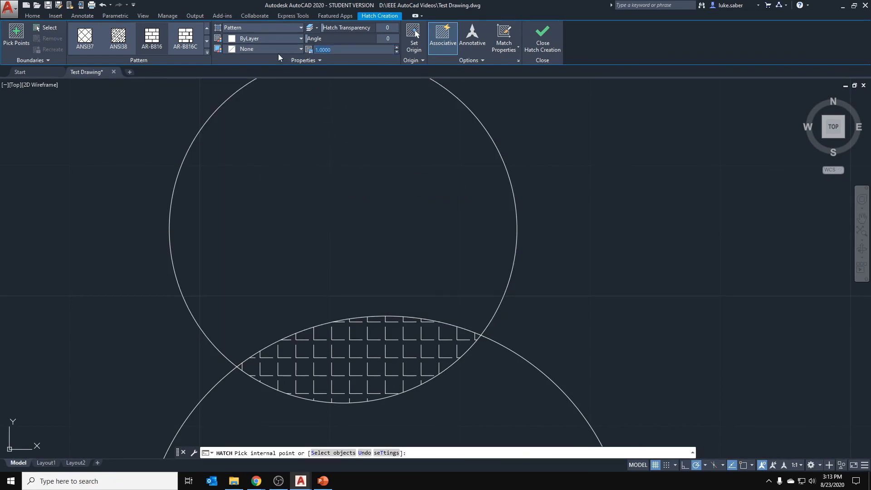
pyautogui.write('.1')
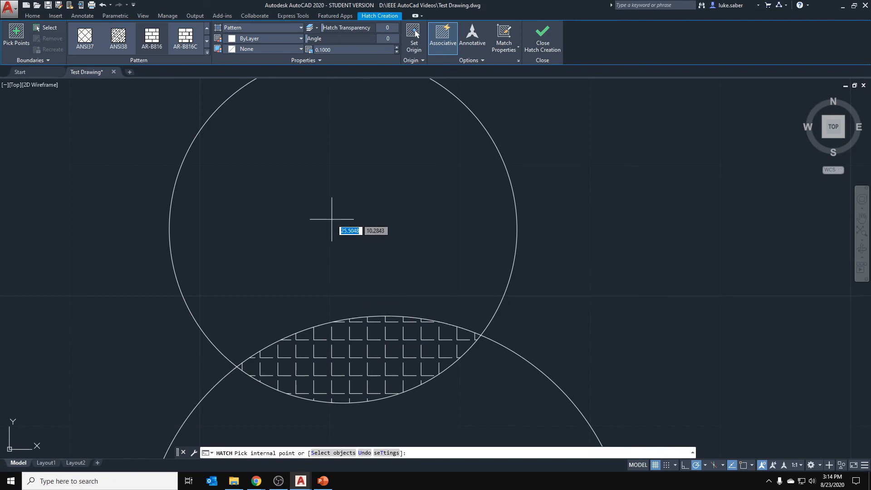
pyautogui.click(397, 199)
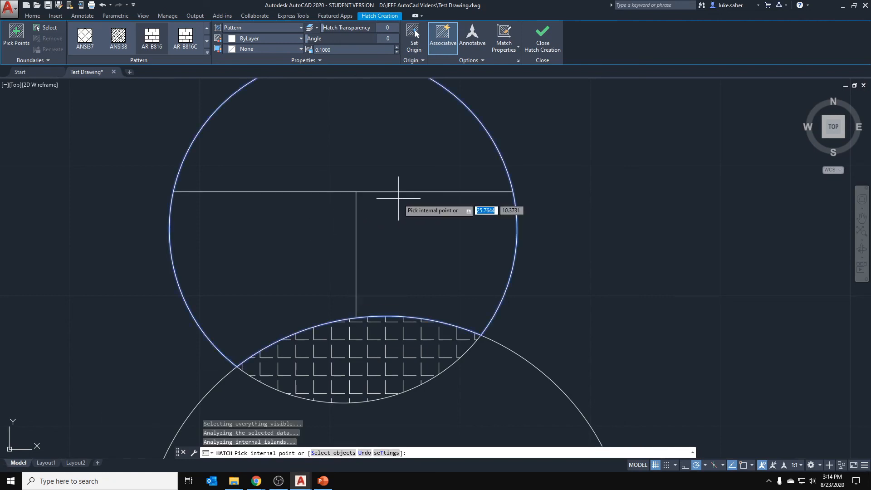
pyautogui.hotkey('ctrl', 'z')
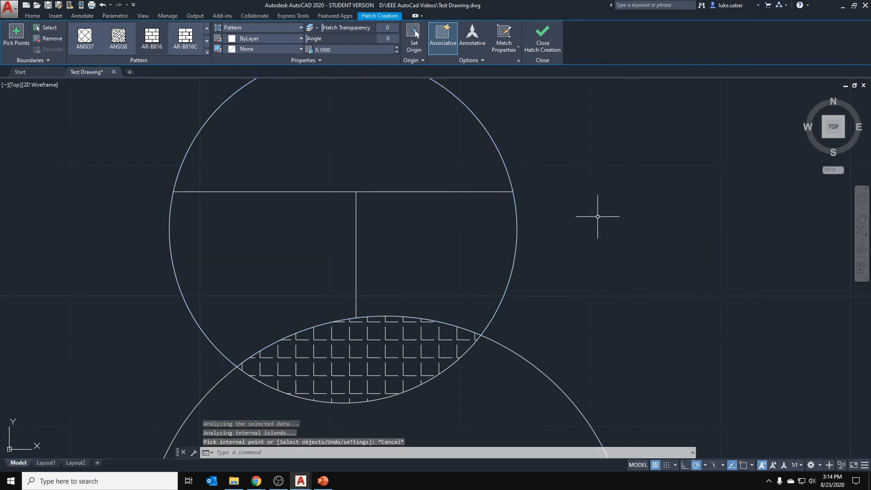
pyautogui.scroll(-4, 399, 195)
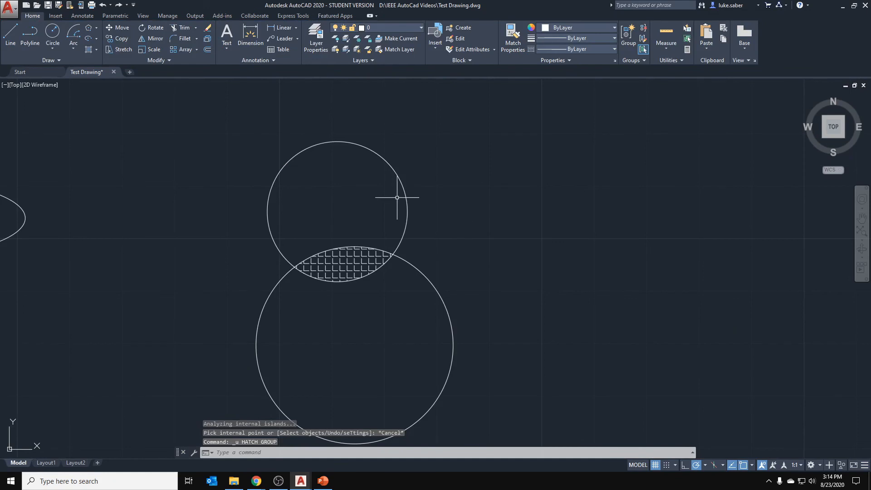
# - Hatch the upper circle outside the overlap with the AR-B816 brick pattern at a scale of 0.005
pyautogui.click(88, 49)
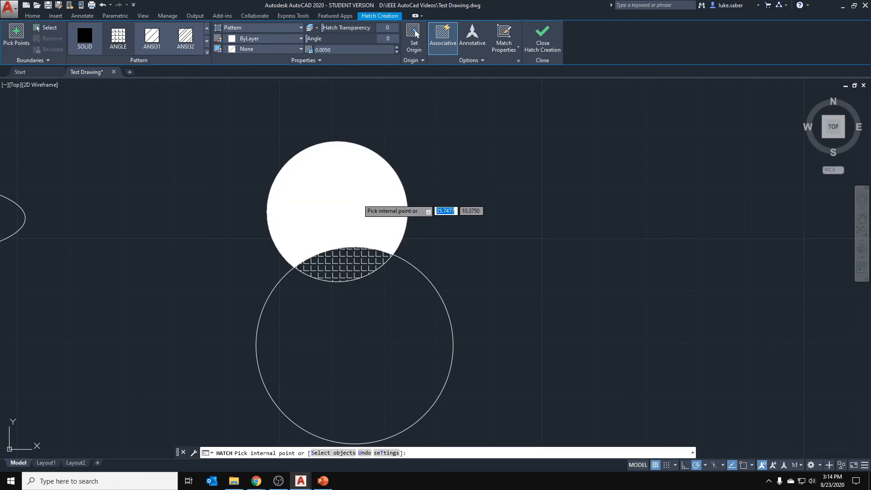
pyautogui.click(206, 52)
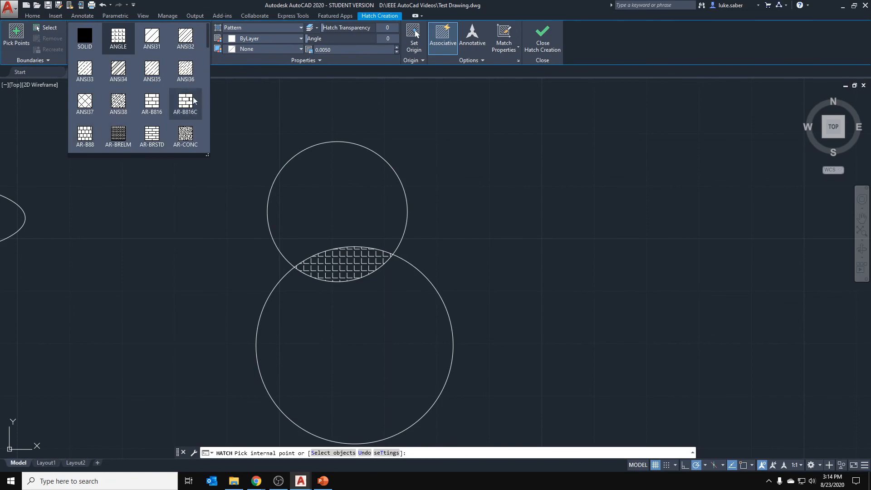
pyautogui.click(151, 102)
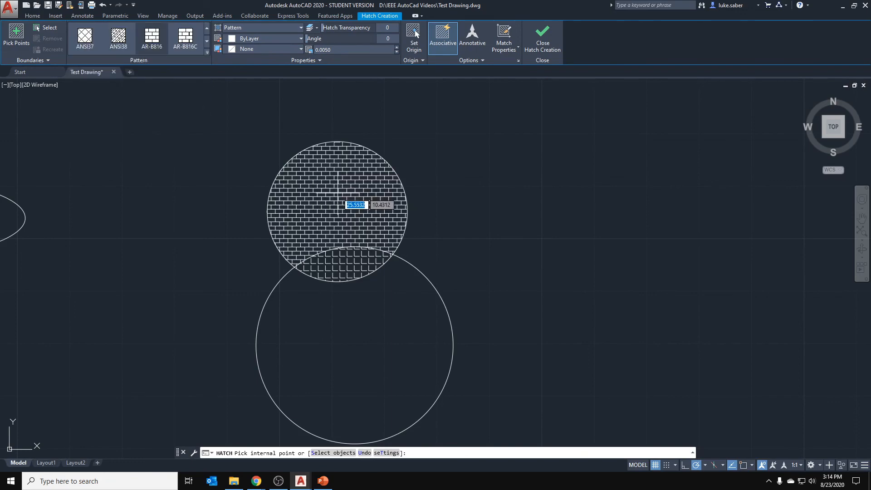
pyautogui.scroll(4, 334, 195)
pyautogui.scroll(-2, 360, 167)
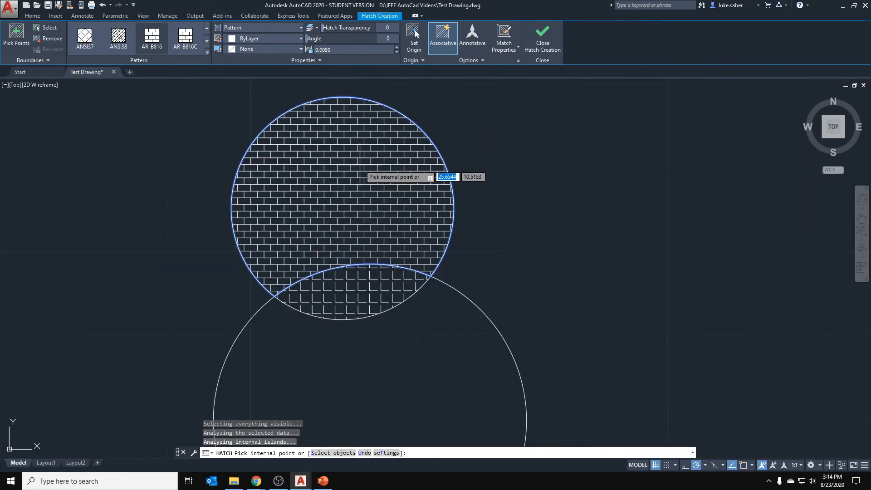
pyautogui.press('Escape')
pyautogui.scroll(3, 444, 154)
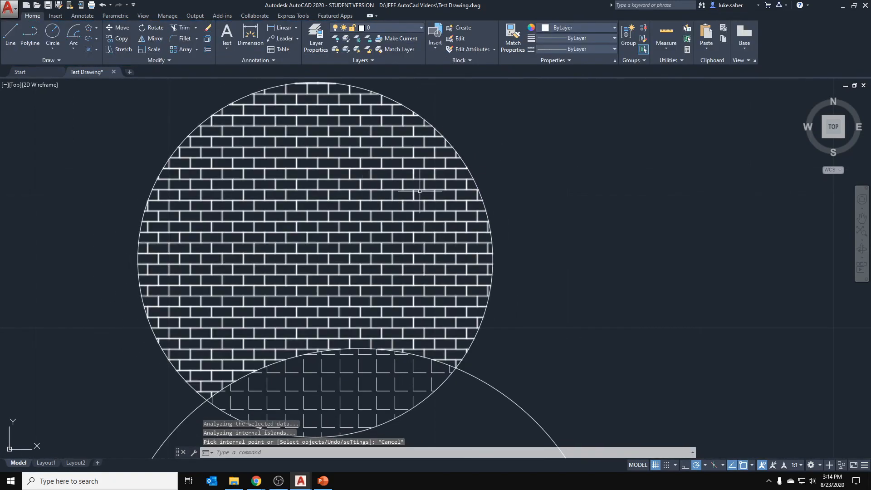
# - Look over the whole row of labelled examples and the additional drawing tools, including Spline Fit
pyautogui.scroll(-5, 383, 146)
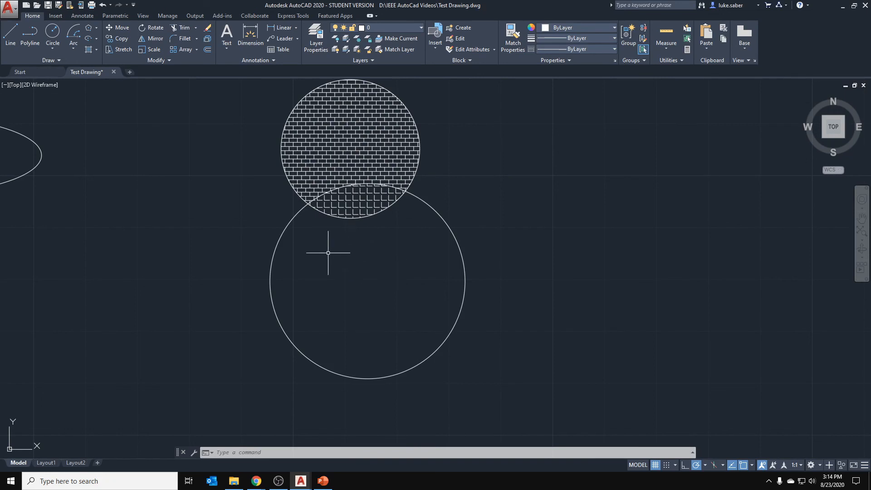
pyautogui.scroll(-4, 328, 253)
pyautogui.moveTo(221, 317); pyautogui.dragTo(369, 181, button='middle')
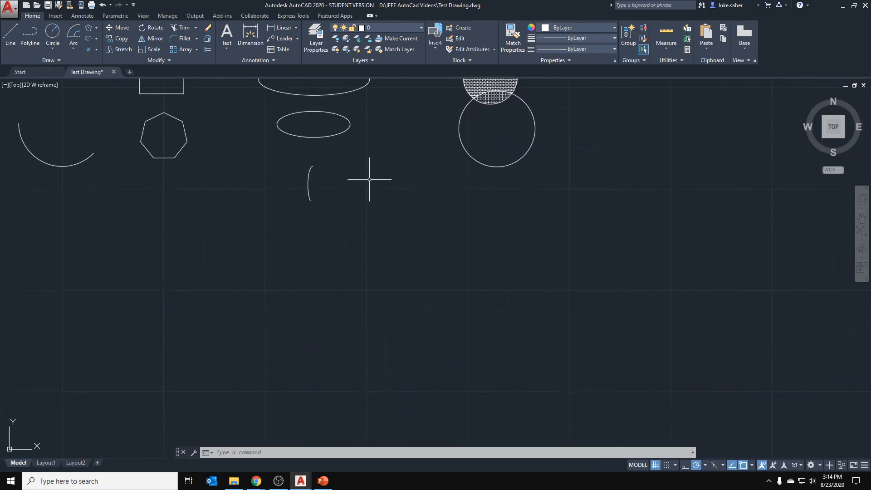
pyautogui.scroll(-2, 368, 180)
pyautogui.moveTo(290, 265); pyautogui.dragTo(491, 215, button='middle')
pyautogui.moveTo(272, 244); pyautogui.dragTo(424, 242, button='middle')
pyautogui.scroll(-4, 378, 243)
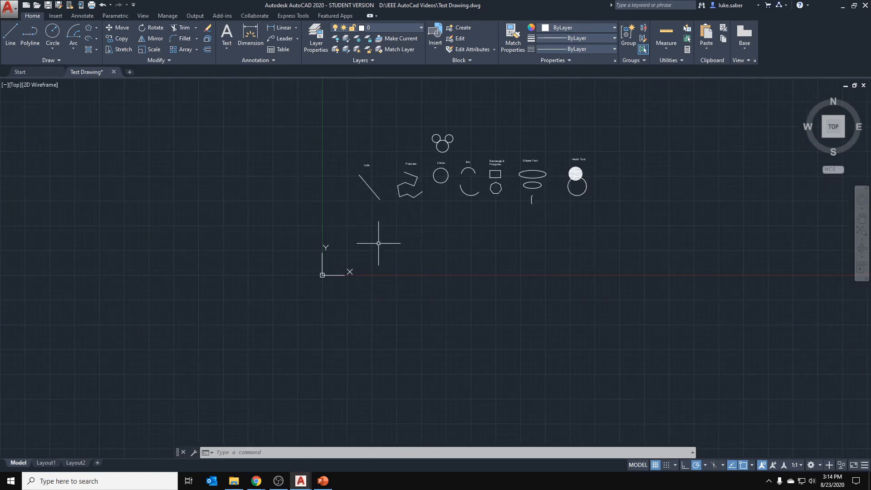
pyautogui.scroll(4, 361, 218)
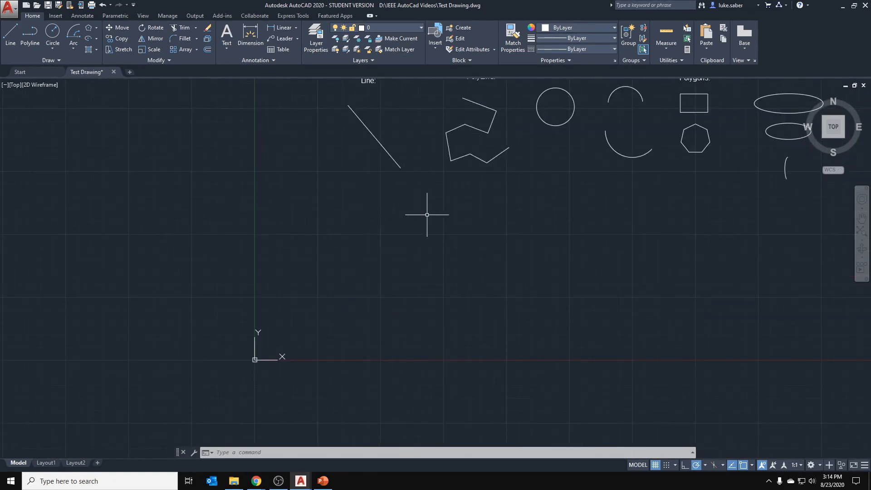
pyautogui.moveTo(426, 214); pyautogui.dragTo(352, 216, button='middle')
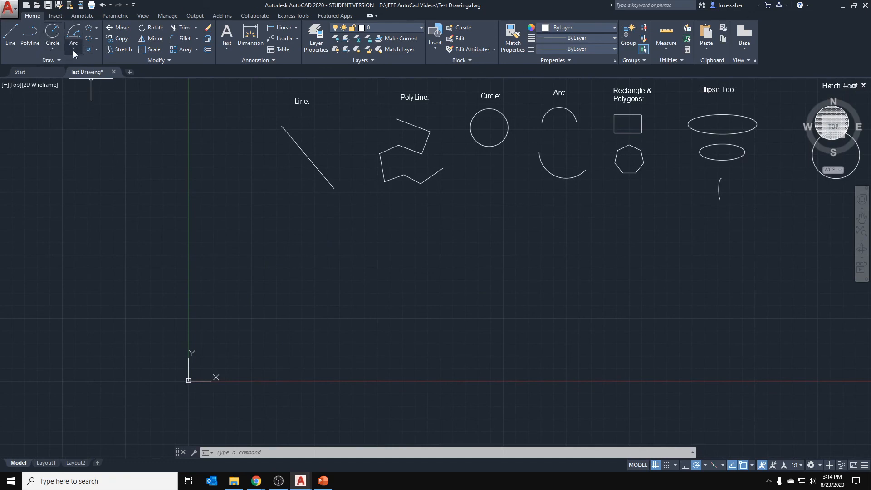
pyautogui.click(58, 61)
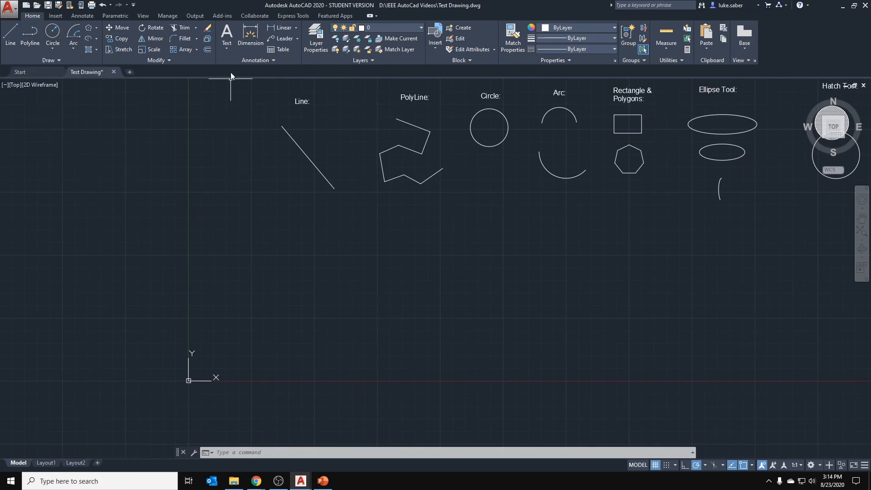
pyautogui.click(54, 61)
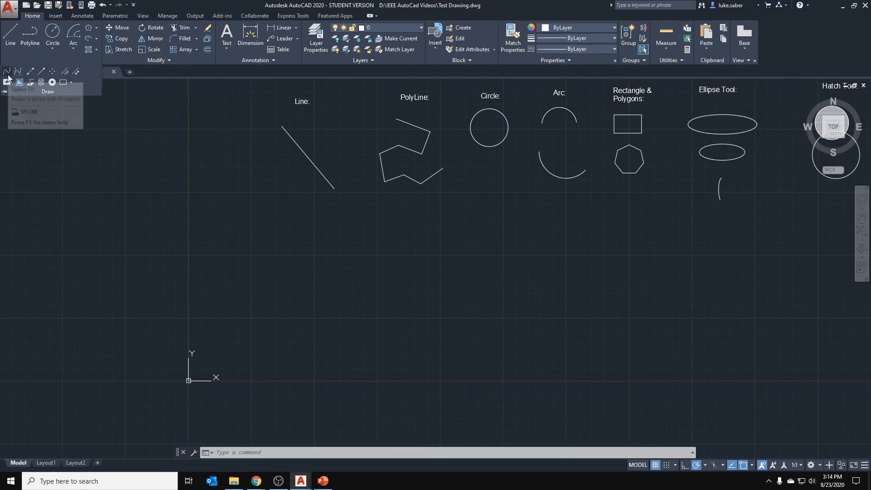
# - Add the multiline text label "Spline:" below the line example
pyautogui.click(227, 31)
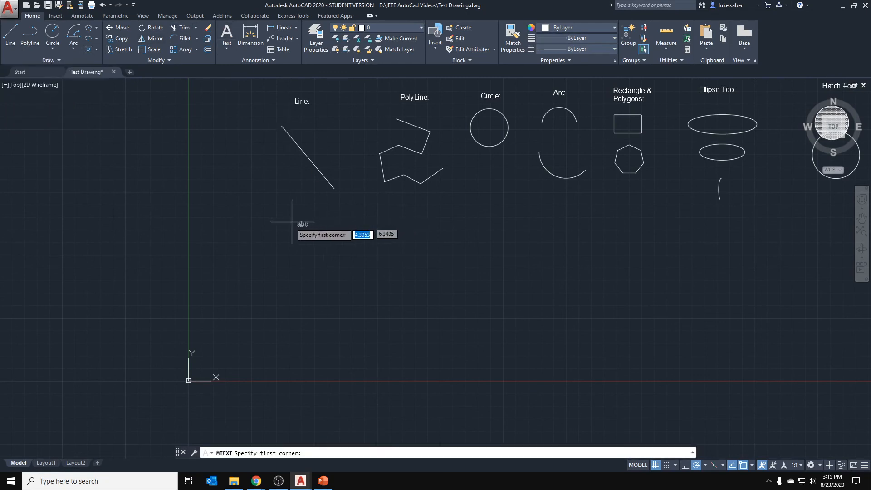
pyautogui.click(285, 234)
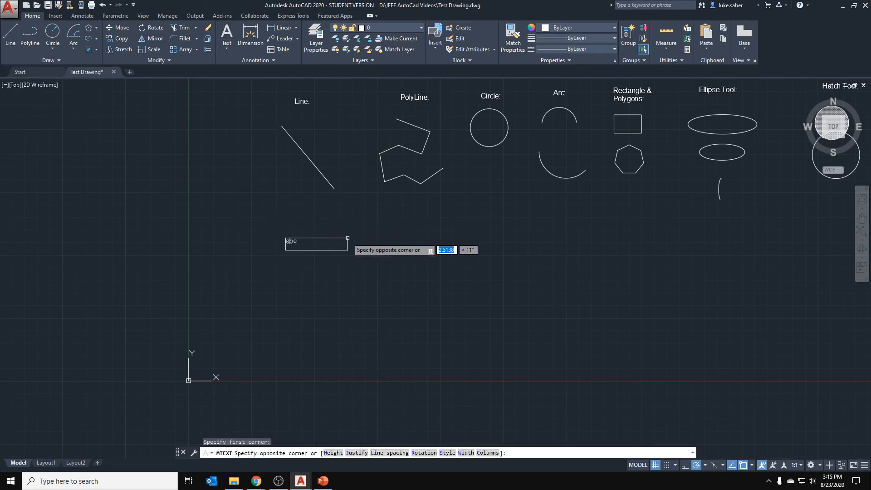
pyautogui.click(348, 248)
pyautogui.write('Spline:')
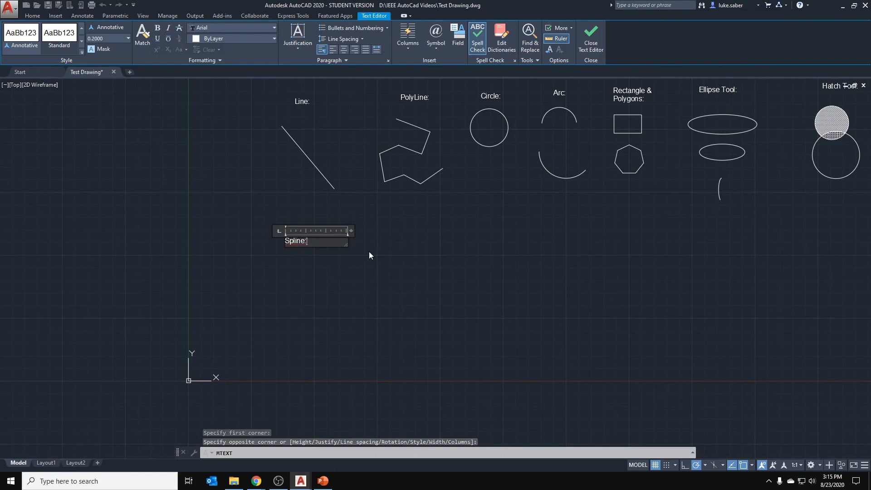
pyautogui.click(369, 252)
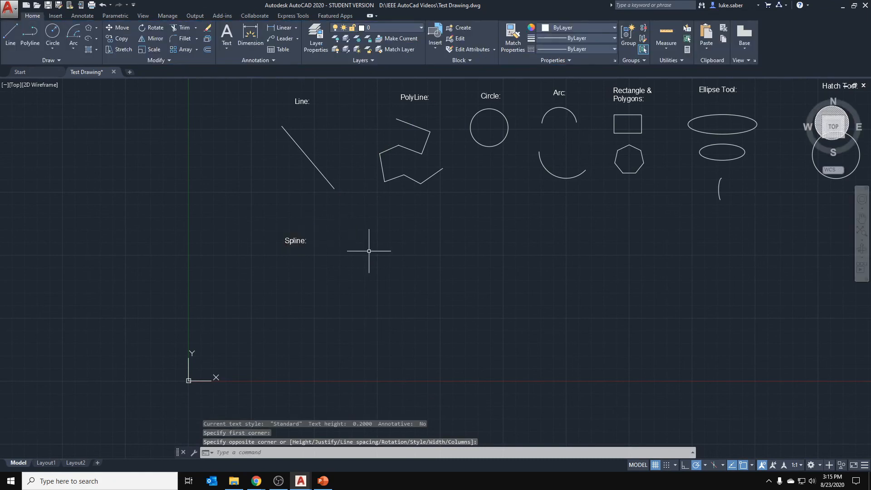
# - Start a fit-point spline just below the "Spline:" label and check the start tangency and tolerance options
pyautogui.scroll(5, 334, 260)
pyautogui.moveTo(237, 237); pyautogui.dragTo(320, 190, button='middle')
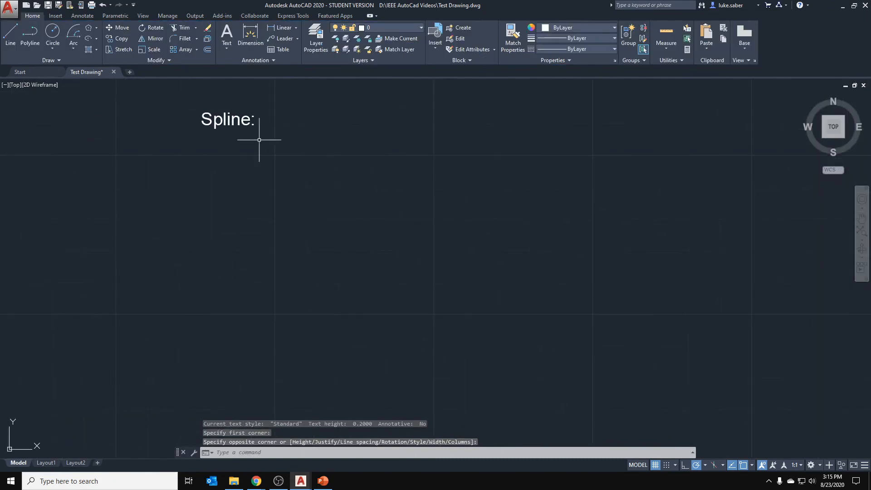
pyautogui.click(44, 60)
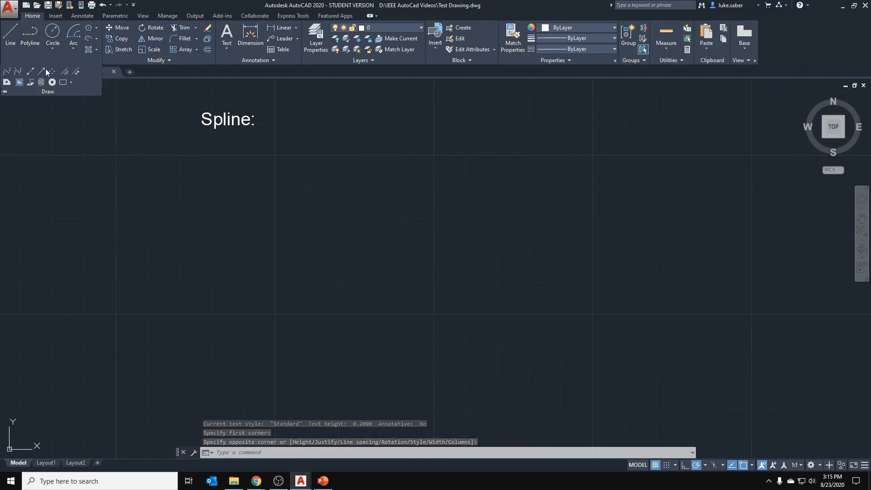
pyautogui.click(7, 71)
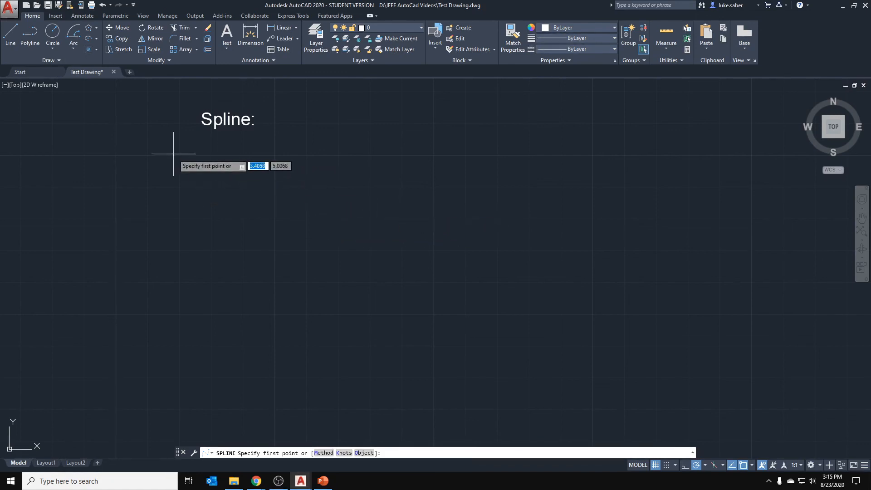
pyautogui.click(202, 168)
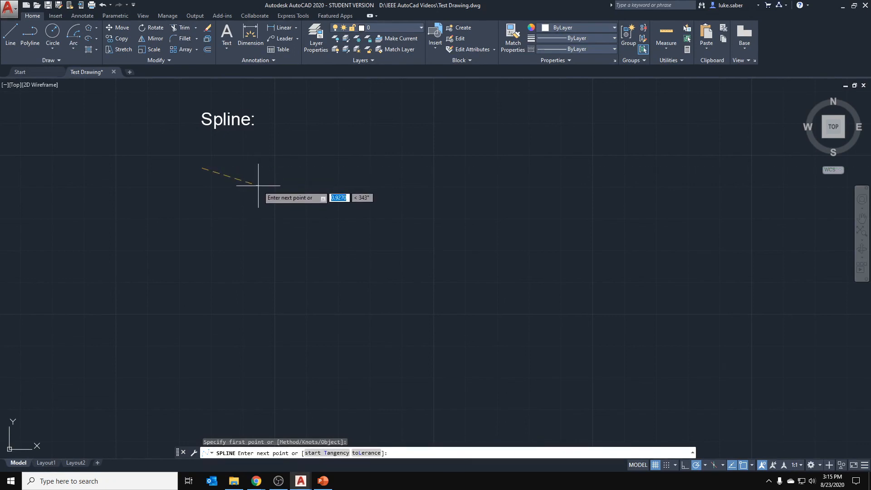
pyautogui.press('Down')
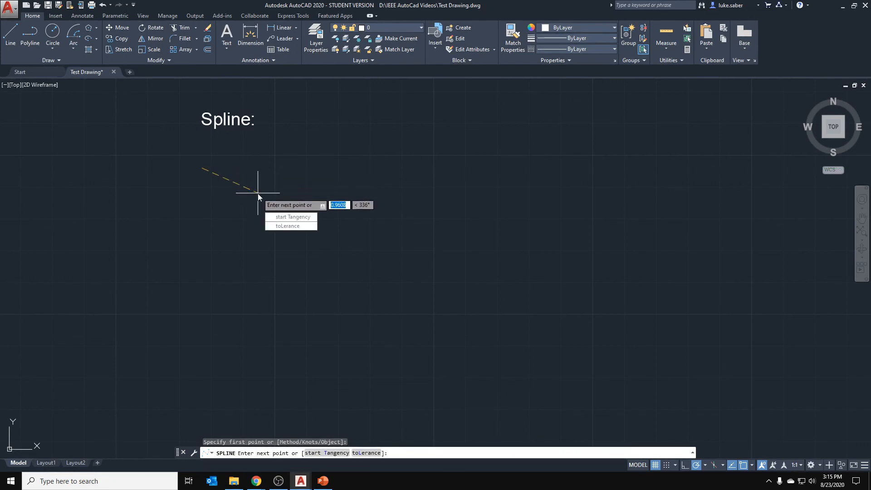
pyautogui.press('Escape')
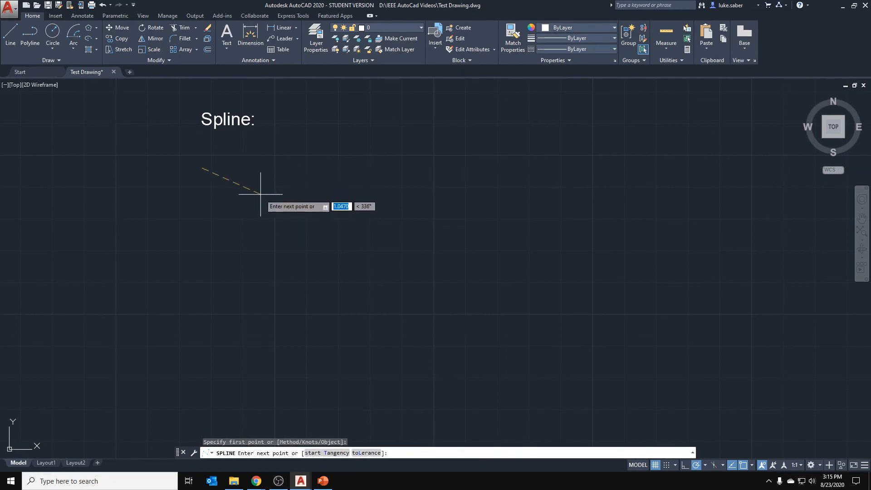
pyautogui.click(258, 189)
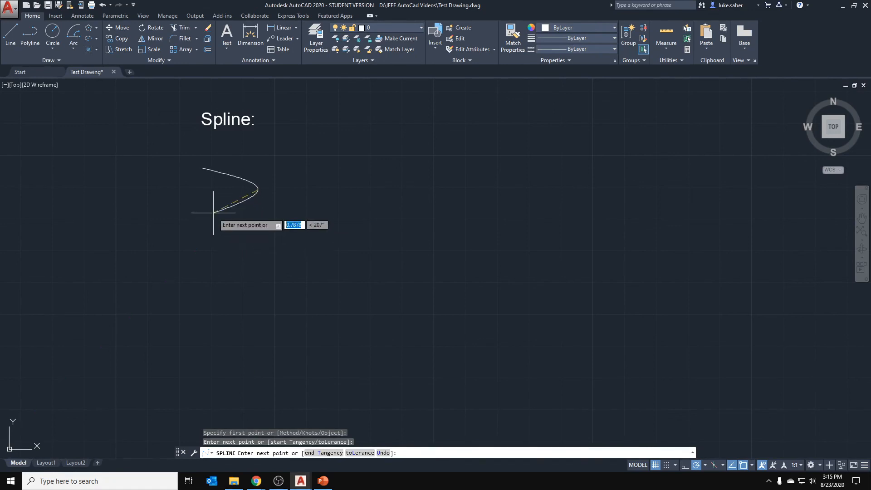
pyautogui.scroll(3, 242, 231)
pyautogui.moveTo(242, 231)
pyautogui.mouseDown(button='middle')
pyautogui.moveTo(235, 231)
pyautogui.moveTo(269, 220)
pyautogui.moveTo(255, 214)
pyautogui.moveTo(290, 214)
pyautogui.mouseUp(button='middle')
pyautogui.scroll(-2, 267, 220)
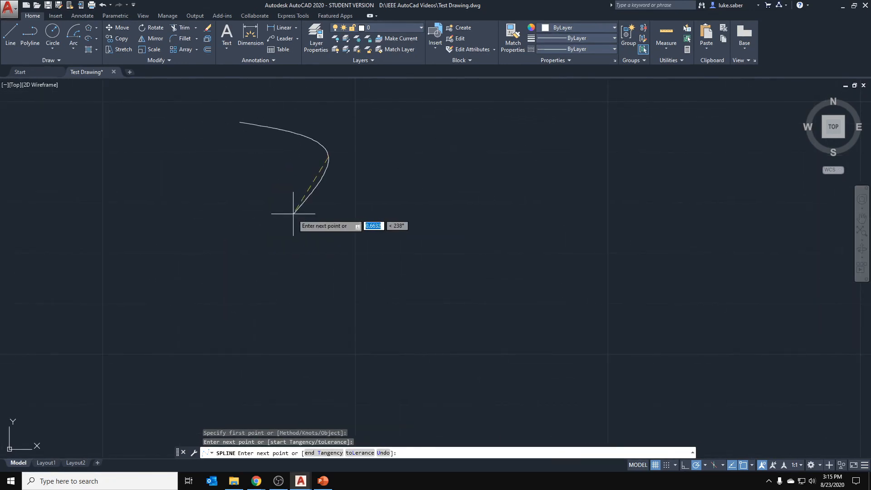
pyautogui.click(266, 218)
pyautogui.click(243, 287)
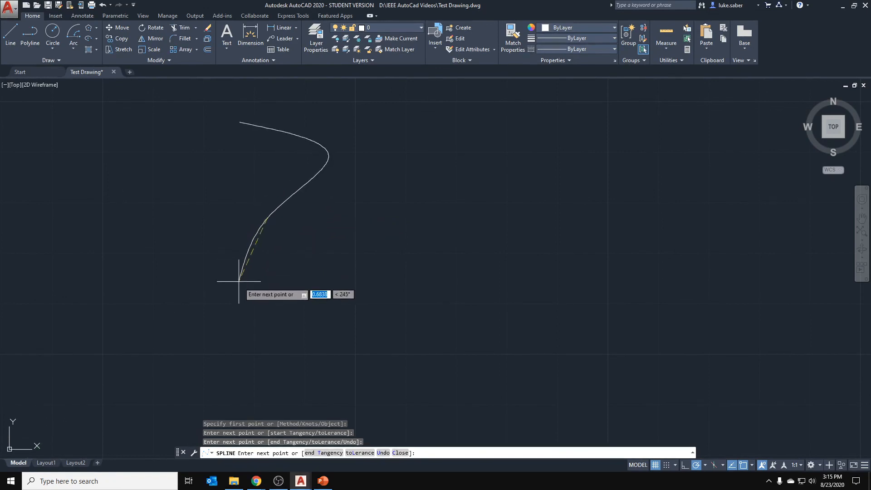
pyautogui.click(297, 327)
pyautogui.click(347, 291)
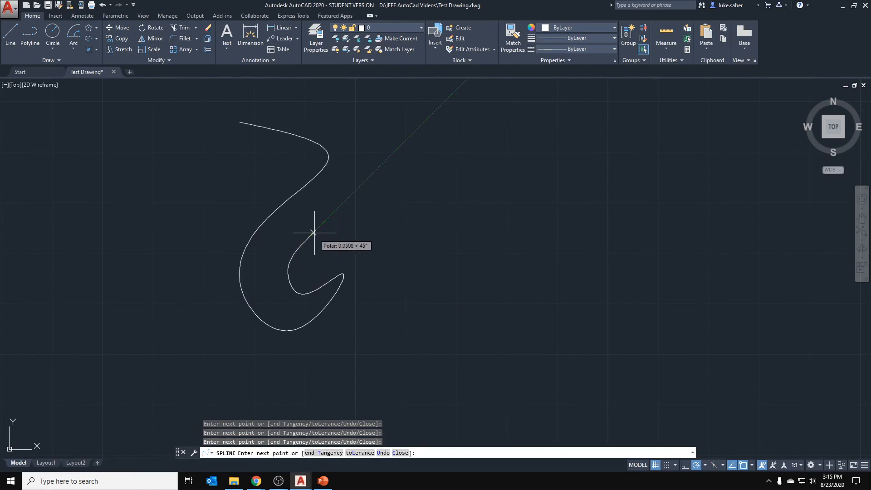
pyautogui.click(360, 235)
pyautogui.click(407, 207)
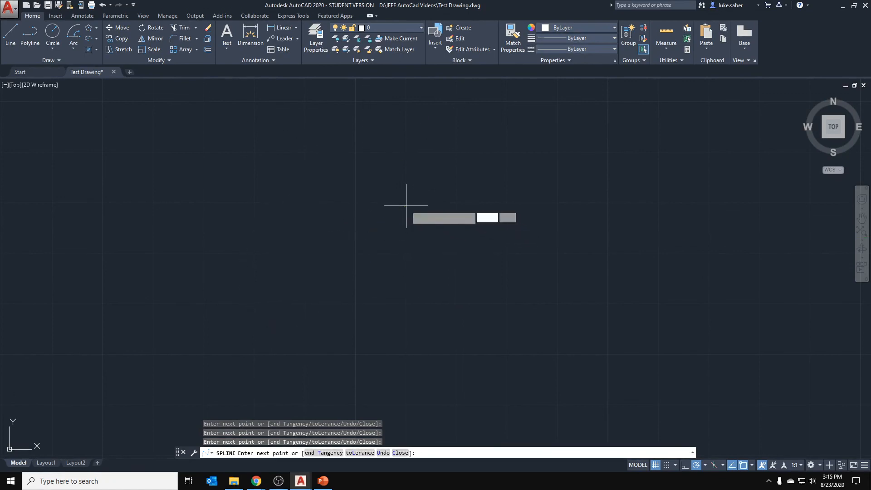
pyautogui.click(369, 214)
pyautogui.click(363, 195)
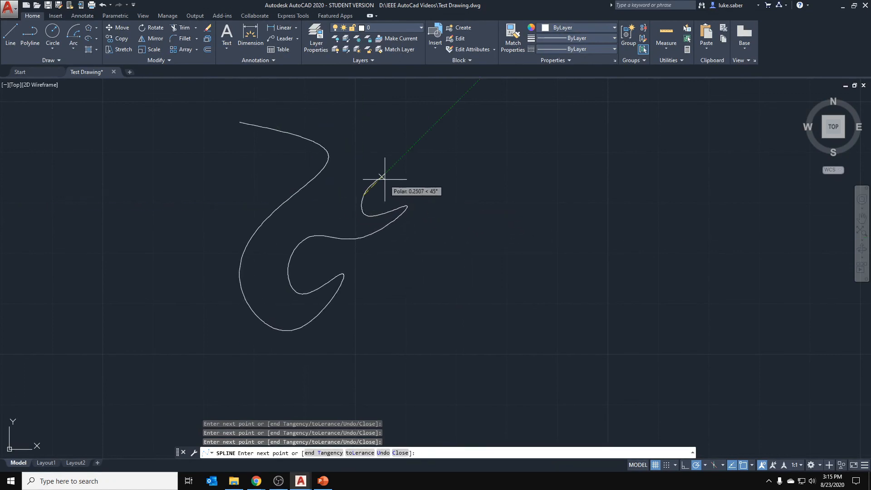
pyautogui.click(401, 156)
pyautogui.click(388, 131)
pyautogui.click(353, 132)
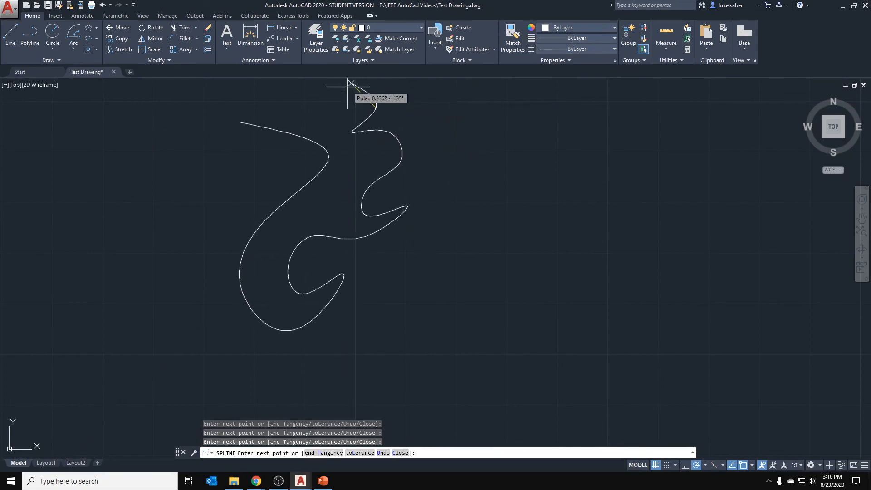
pyautogui.press('Escape')
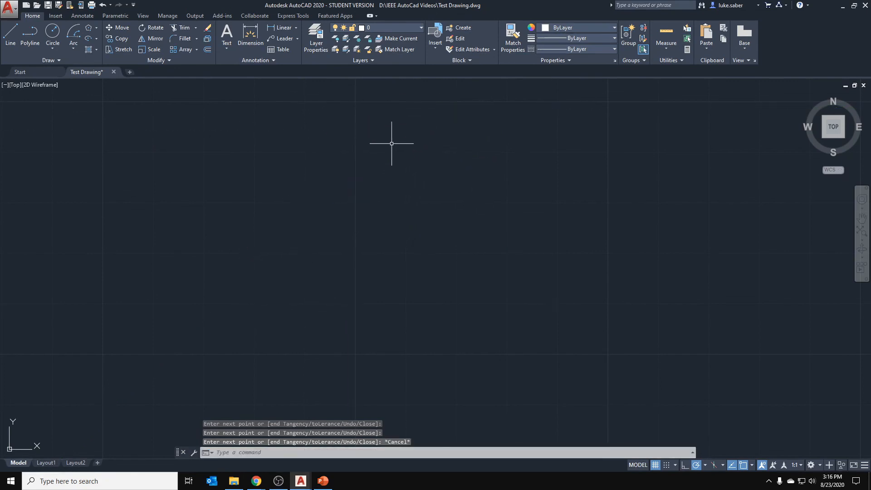
pyautogui.press('Escape')
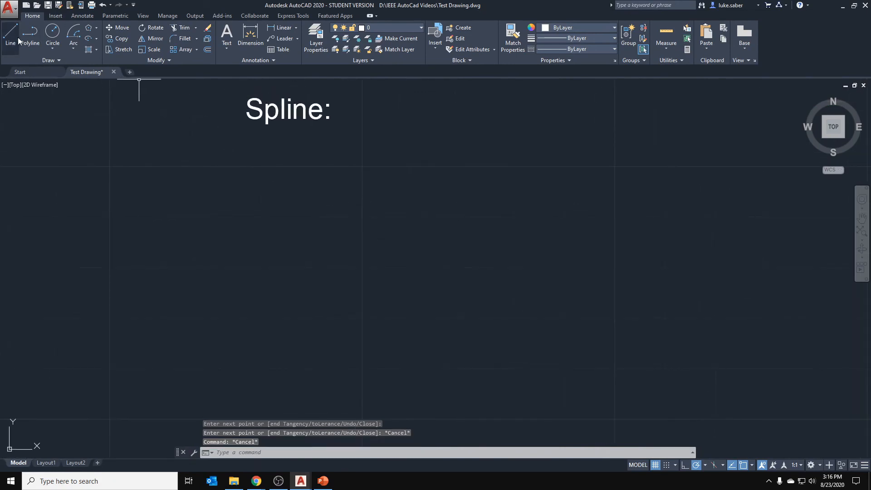
# - Draw an open, winding spline with the Spline Fit tool below the "Spline:" label, ending it beside its own start
pyautogui.click(49, 59)
pyautogui.click(8, 72)
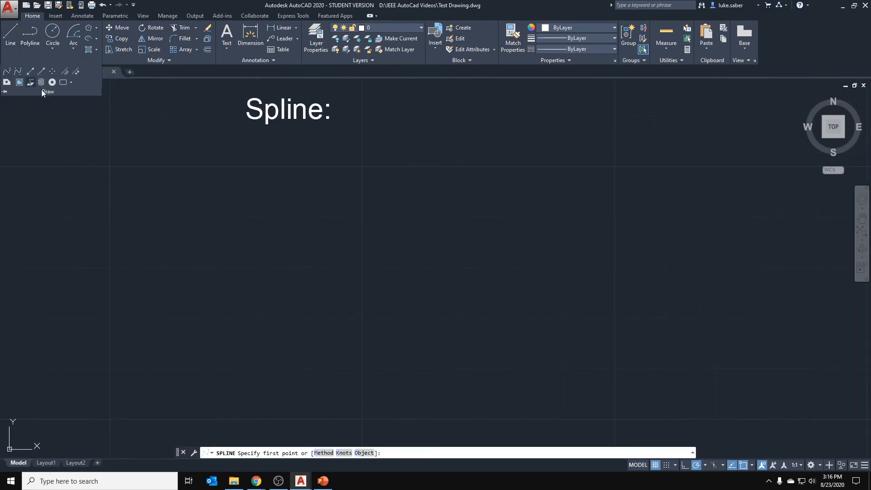
pyautogui.moveTo(268, 250); pyautogui.dragTo(293, 198, button='middle')
pyautogui.click(264, 151)
pyautogui.click(279, 204)
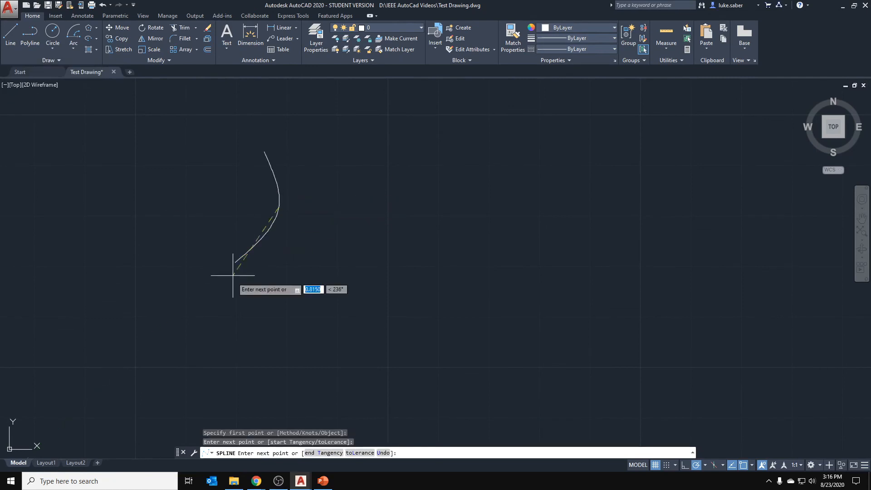
pyautogui.click(233, 281)
pyautogui.click(269, 321)
pyautogui.click(424, 241)
pyautogui.click(373, 189)
pyautogui.click(355, 245)
pyautogui.click(319, 190)
pyautogui.click(381, 147)
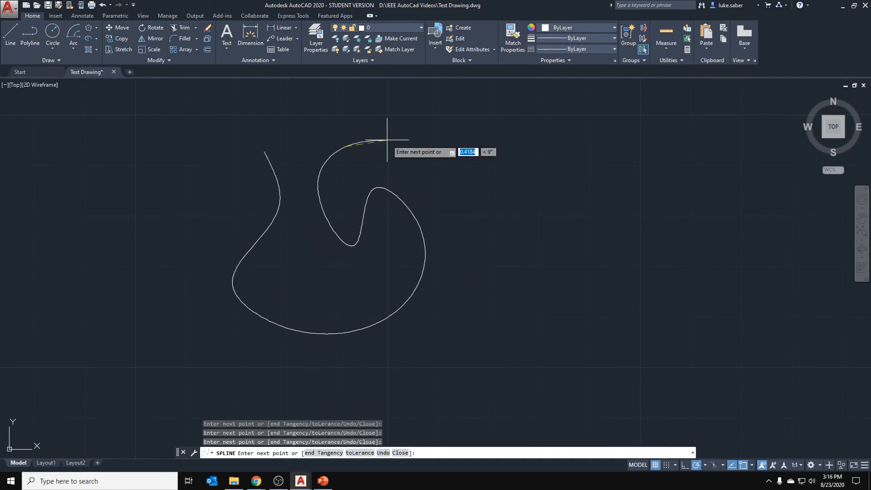
pyautogui.click(392, 153)
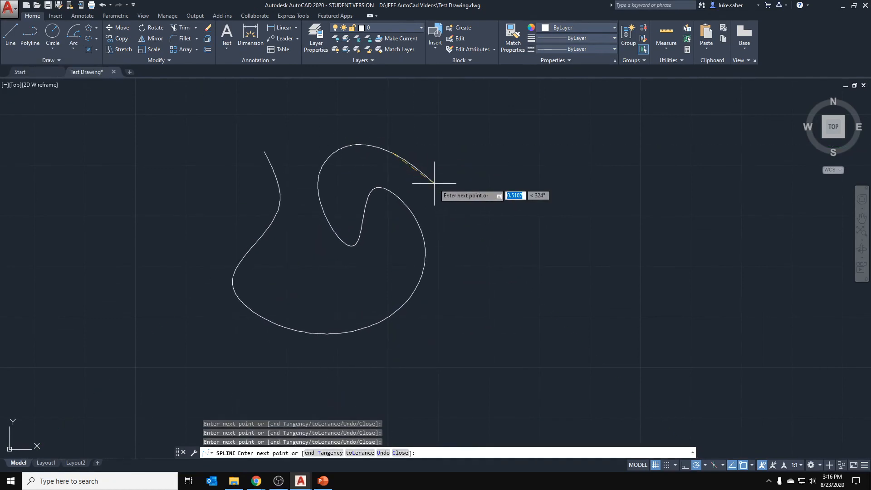
pyautogui.press('Return')
pyautogui.scroll(-2, 458, 193)
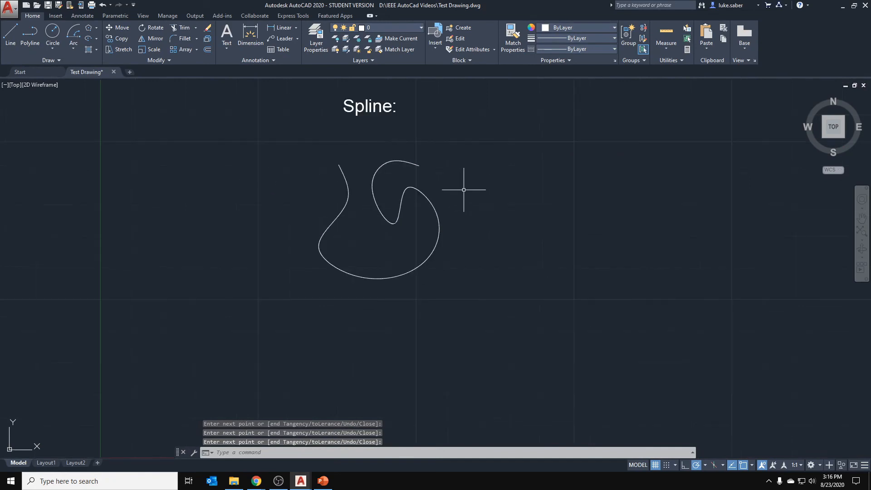
# - Draw an open spline with the Spline CV tool to the right of the fit-point spline, looping around and ending inside its curve
pyautogui.moveTo(542, 207); pyautogui.dragTo(359, 285, button='middle')
pyautogui.moveTo(332, 240); pyautogui.dragTo(420, 185, button='middle')
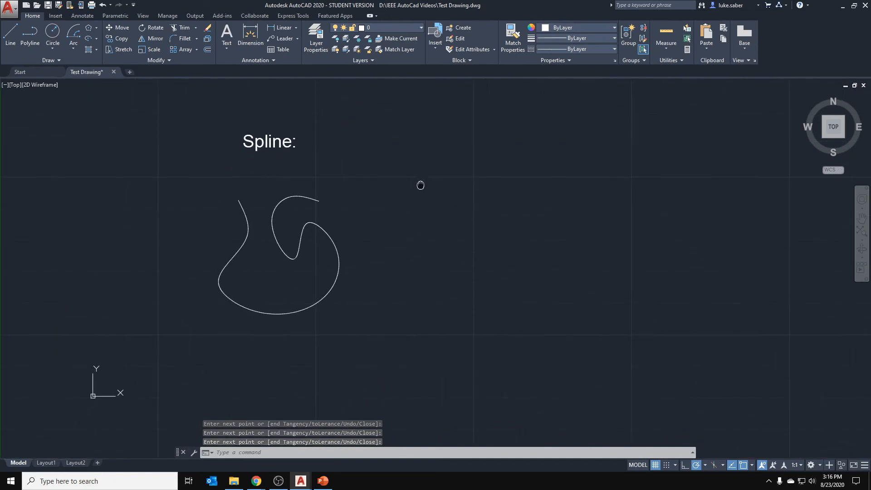
pyautogui.click(54, 60)
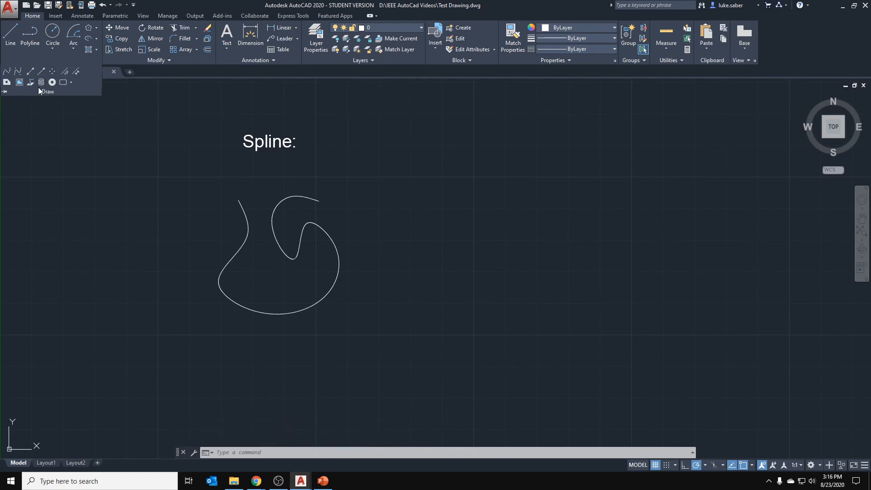
pyautogui.click(18, 71)
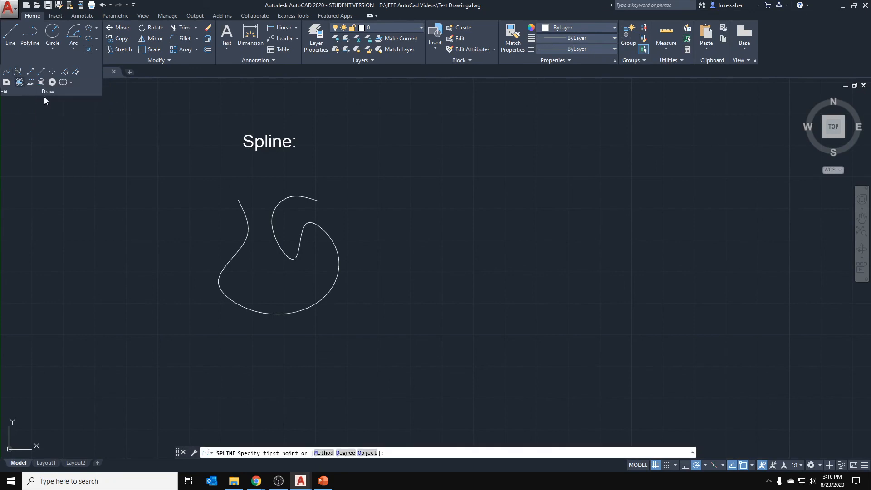
pyautogui.moveTo(268, 366)
pyautogui.mouseDown(button='middle')
pyautogui.moveTo(230, 388)
pyautogui.moveTo(191, 392)
pyautogui.mouseUp(button='middle')
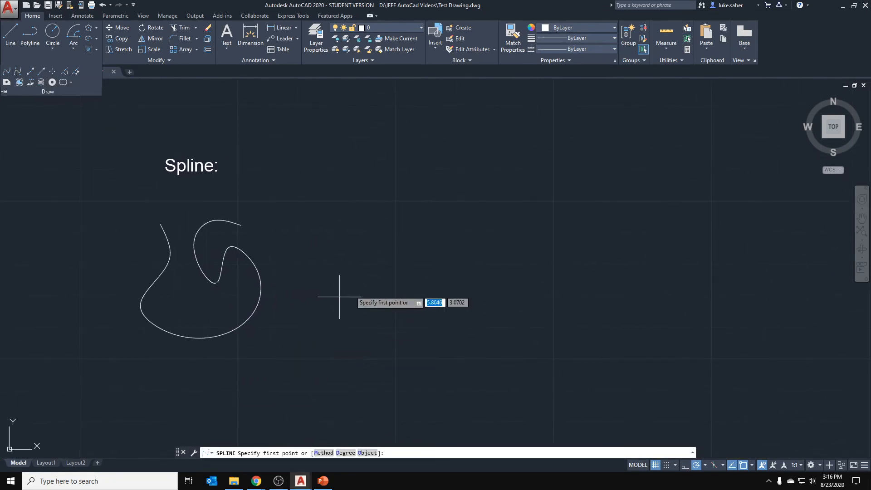
pyautogui.scroll(2, 356, 262)
pyautogui.click(322, 211)
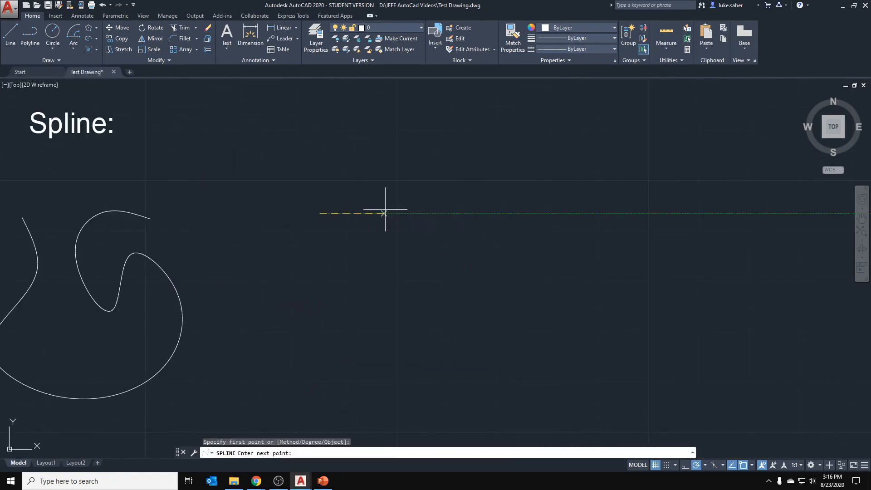
pyautogui.click(387, 213)
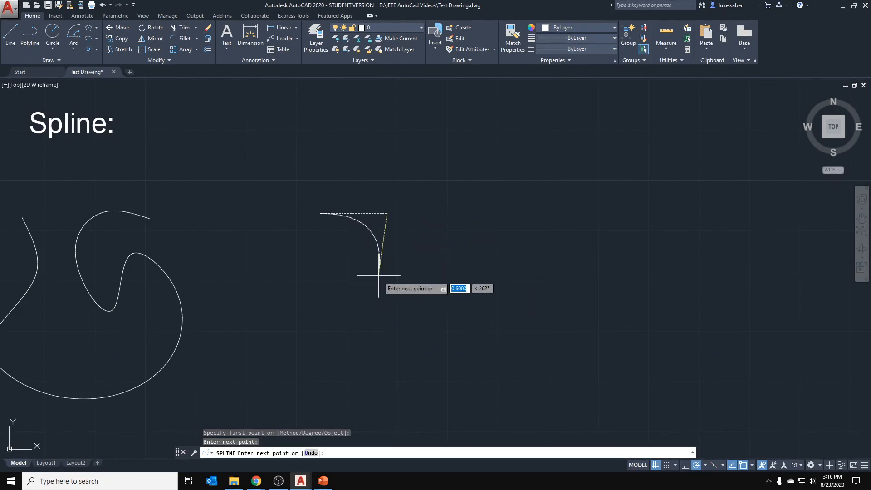
pyautogui.click(424, 277)
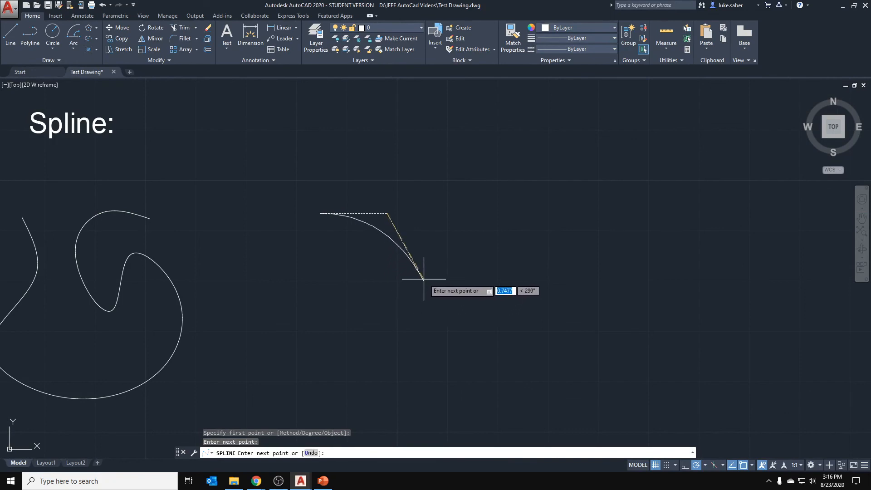
pyautogui.click(418, 349)
pyautogui.click(365, 381)
pyautogui.click(305, 372)
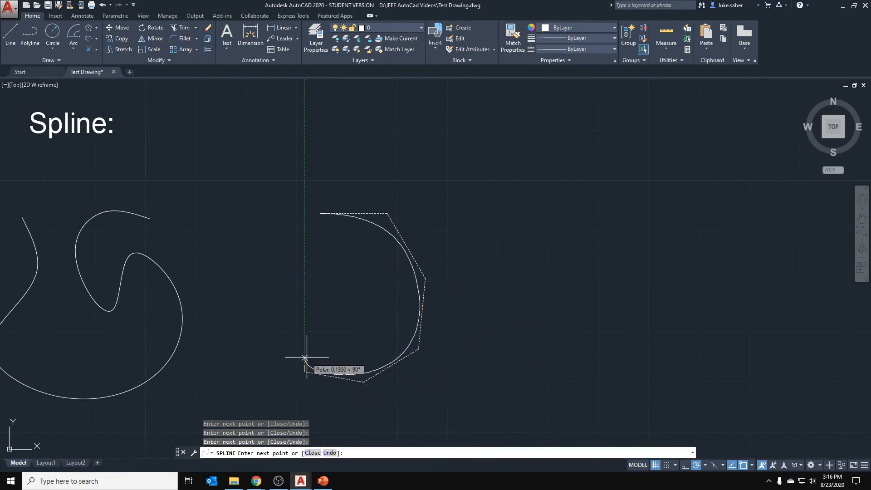
pyautogui.click(304, 308)
pyautogui.click(269, 308)
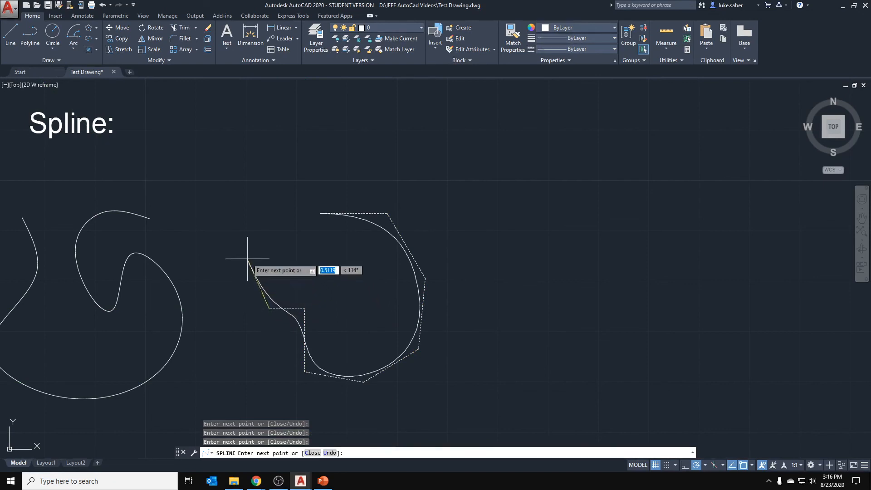
pyautogui.click(243, 237)
pyautogui.click(273, 217)
pyautogui.click(376, 288)
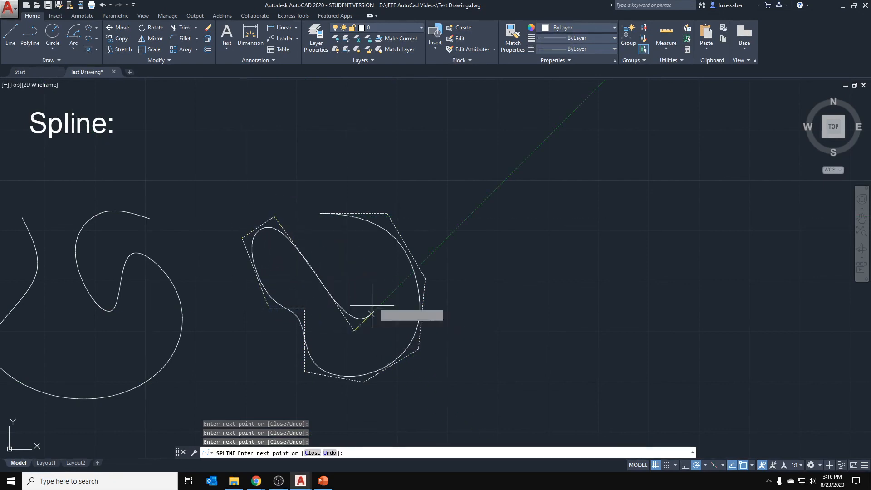
pyautogui.press('Return')
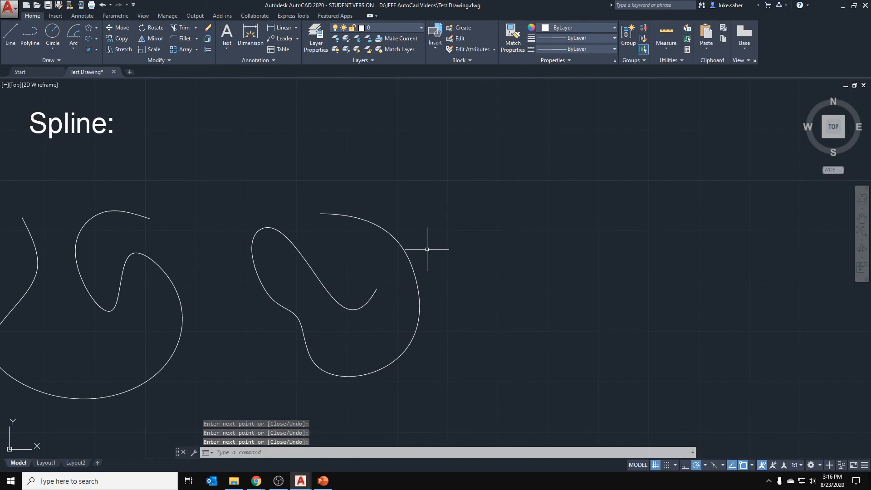
pyautogui.press('Return')
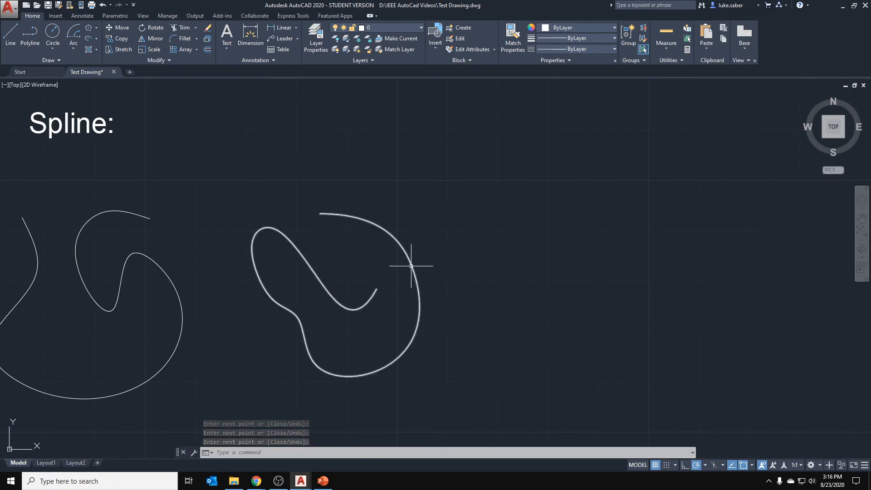
# - Reshape the control-vertex spline by stretching the vertices of its left loop outward, pulling the inner bend upward and raising its inner end point
pyautogui.click(418, 290)
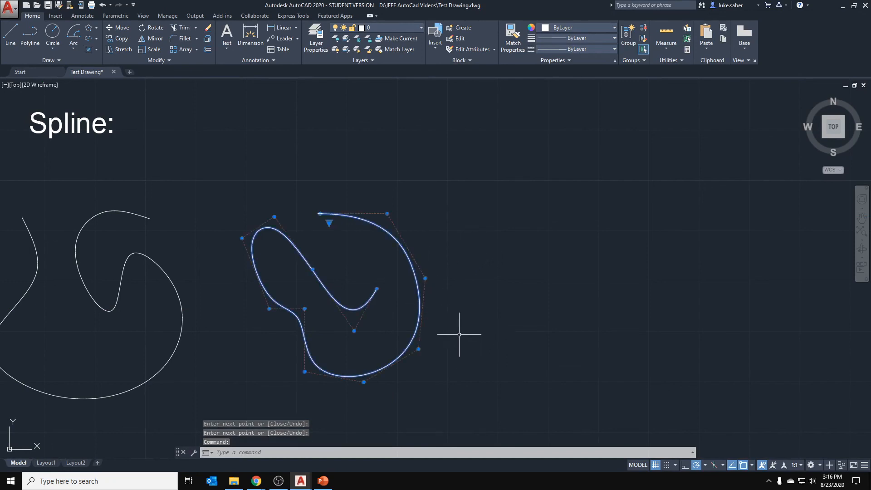
pyautogui.click(242, 237)
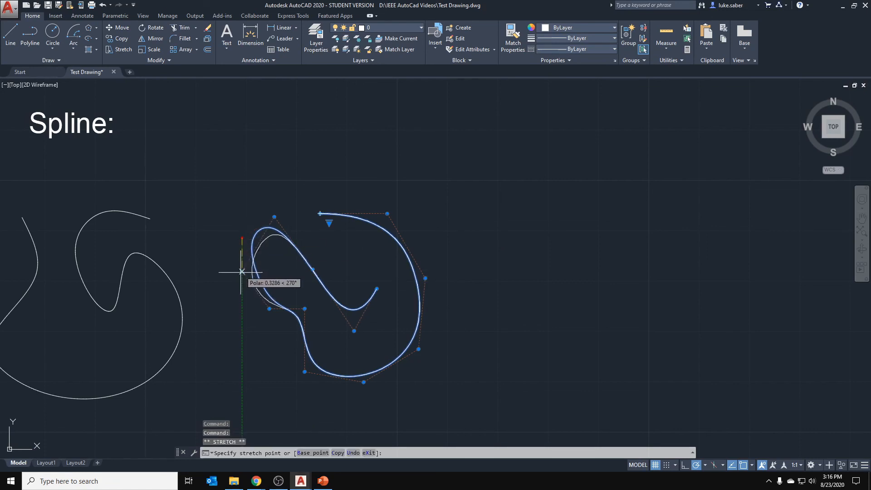
pyautogui.click(222, 293)
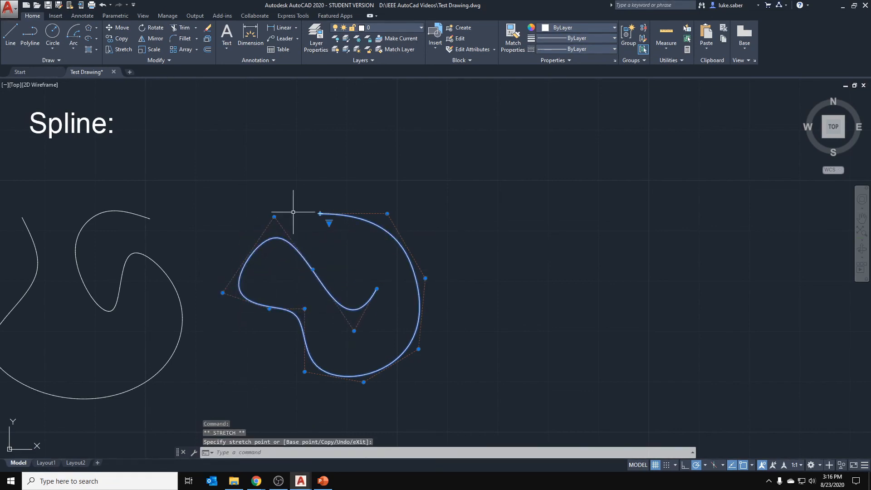
pyautogui.click(278, 218)
pyautogui.click(233, 230)
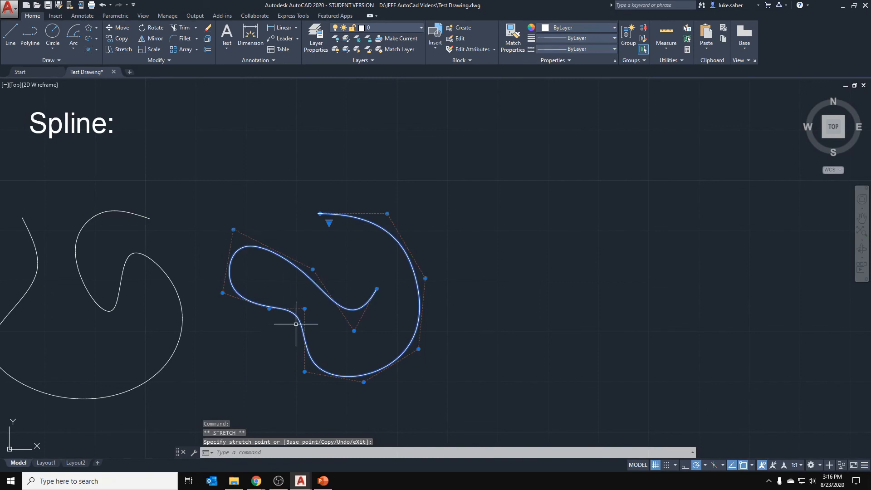
pyautogui.click(292, 277)
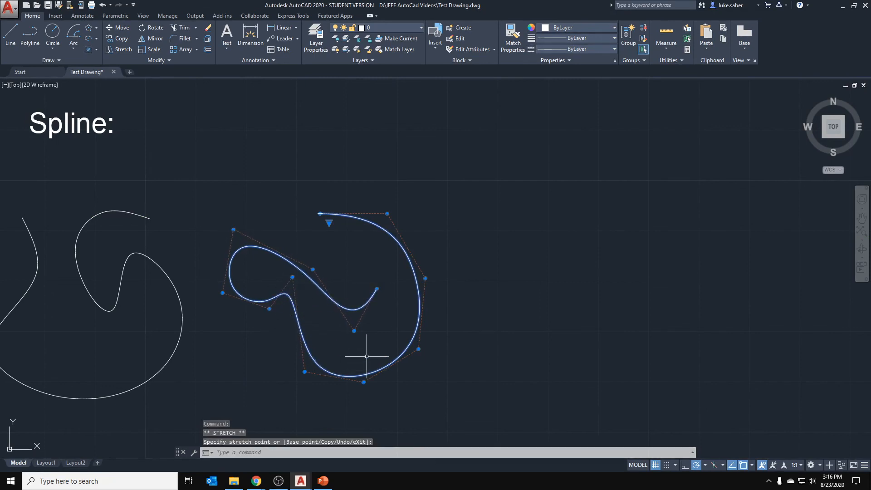
pyautogui.click(352, 254)
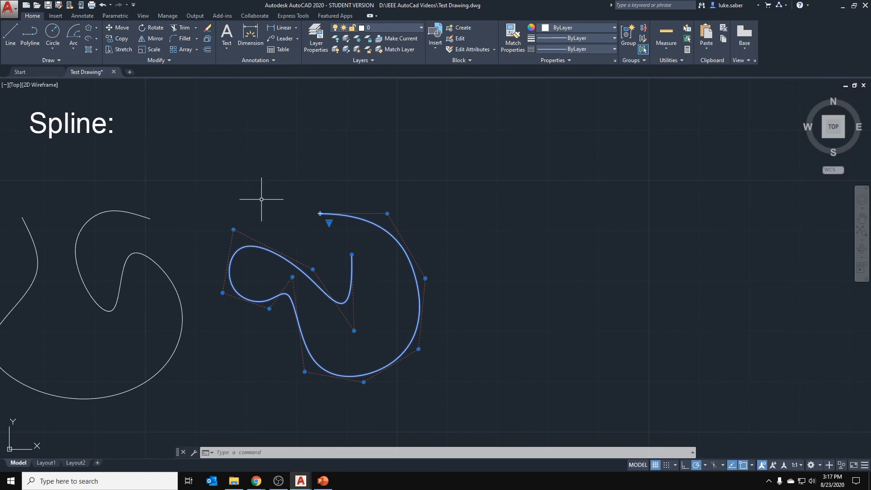
# - Clear the spline selection and save the drawing
pyautogui.click(291, 177)
pyautogui.press('Escape')
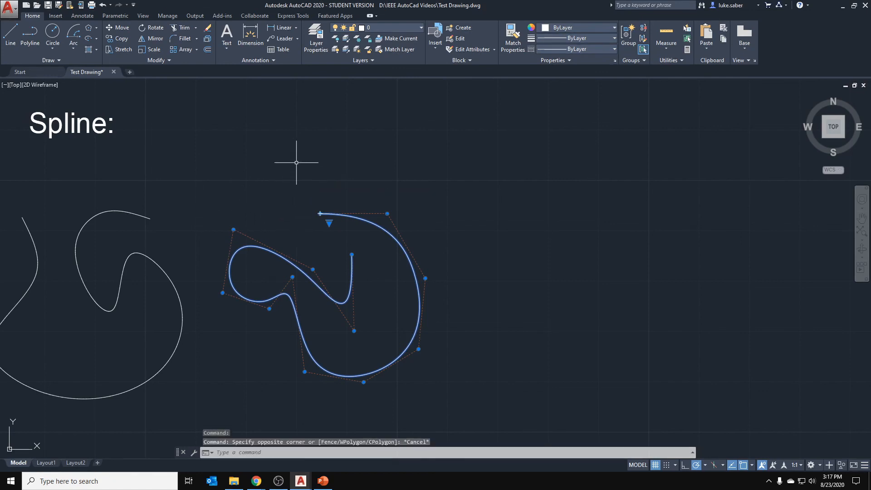
pyautogui.press('Escape')
pyautogui.hotkey('ctrl', 's')
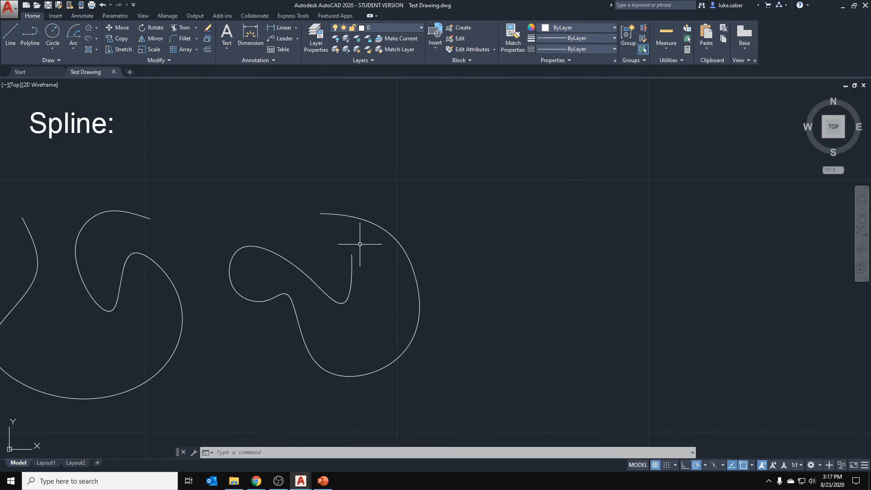
pyautogui.click(256, 480)
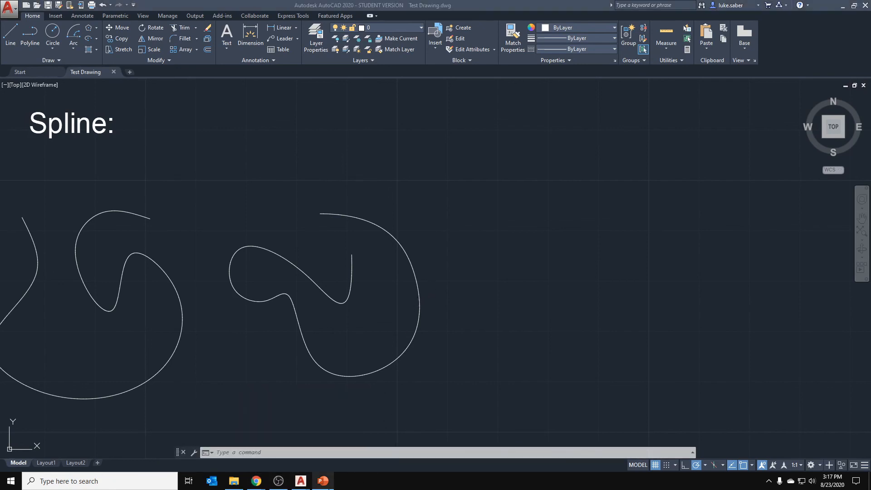
# - Add a multiline text label reading "Construction Lines:" to the right of the splines, level with the "Spline:" label
pyautogui.moveTo(256, 485)
pyautogui.click(64, 60)
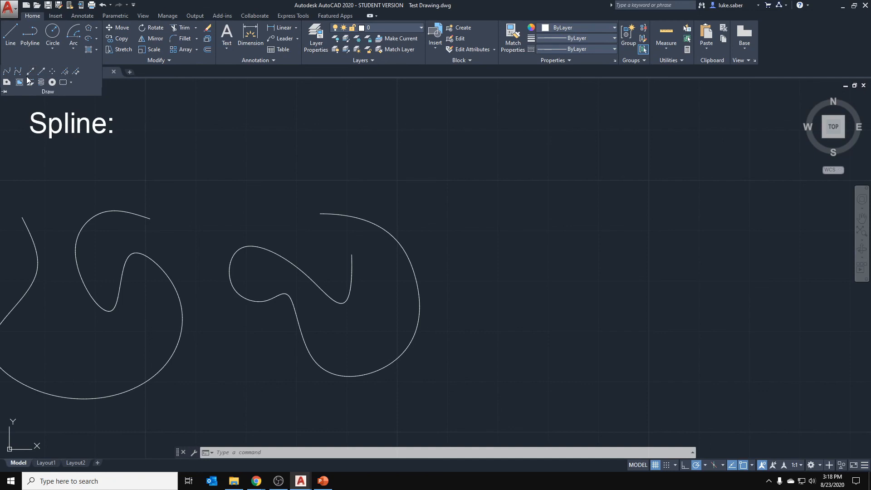
pyautogui.click(228, 49)
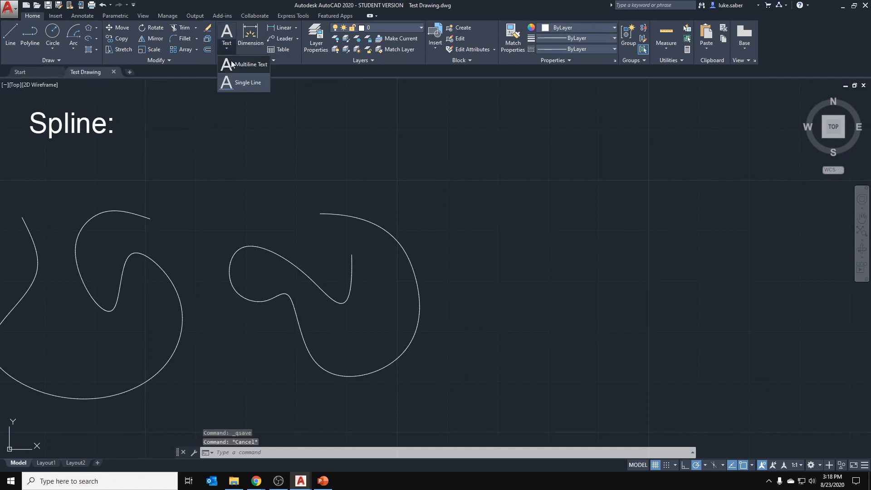
pyautogui.click(230, 63)
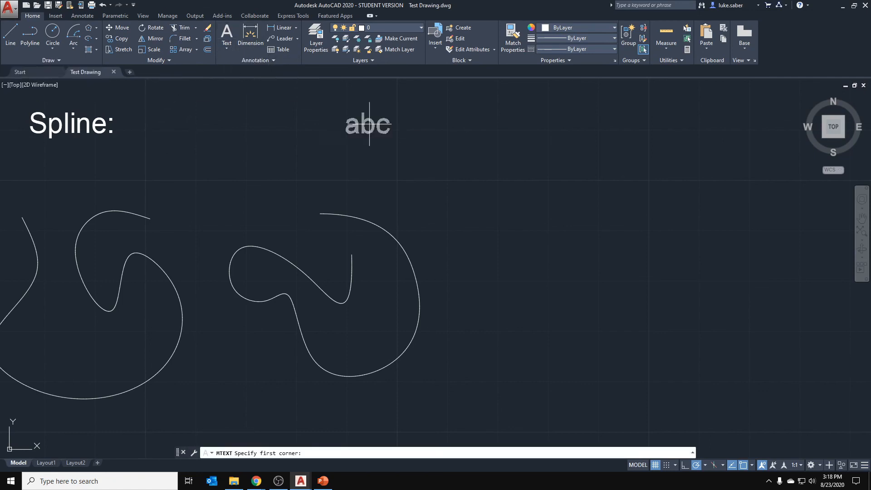
pyautogui.click(513, 136)
pyautogui.click(680, 117)
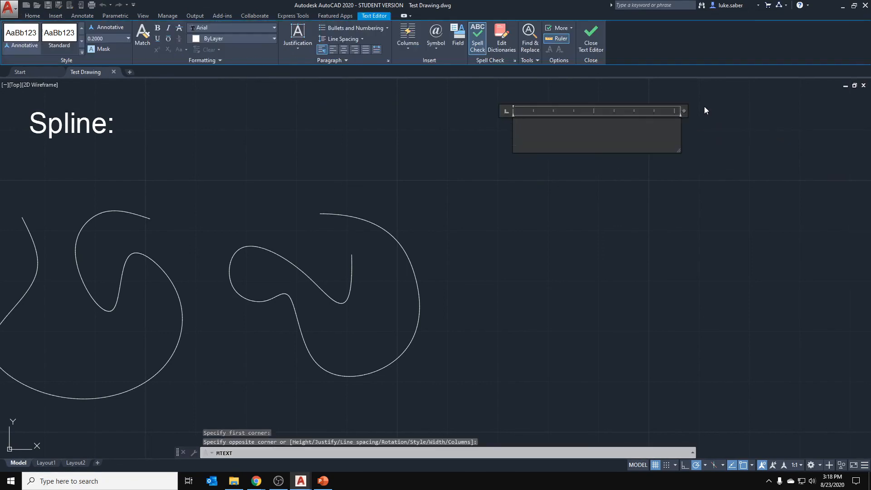
pyautogui.write('Con')
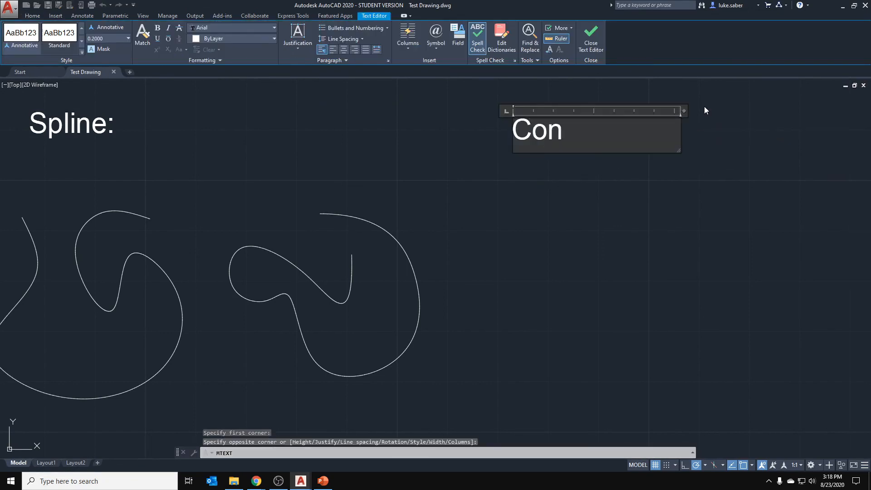
pyautogui.write('structi')
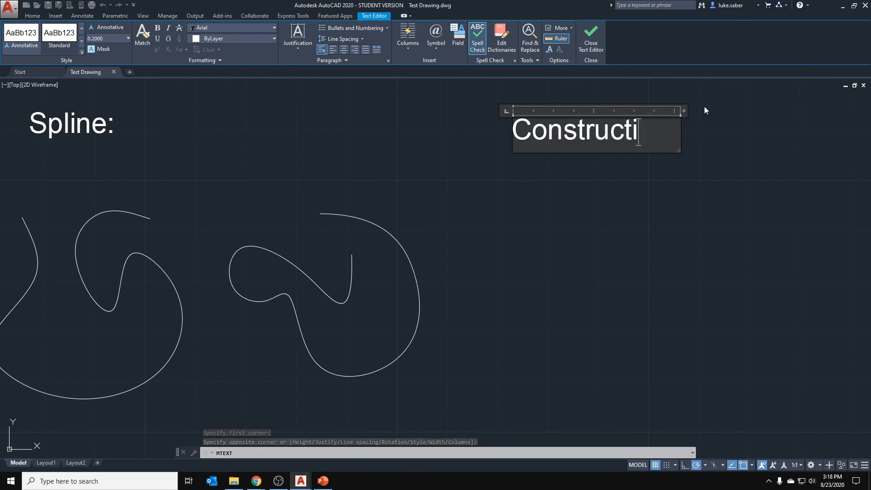
pyautogui.write('on Lines:')
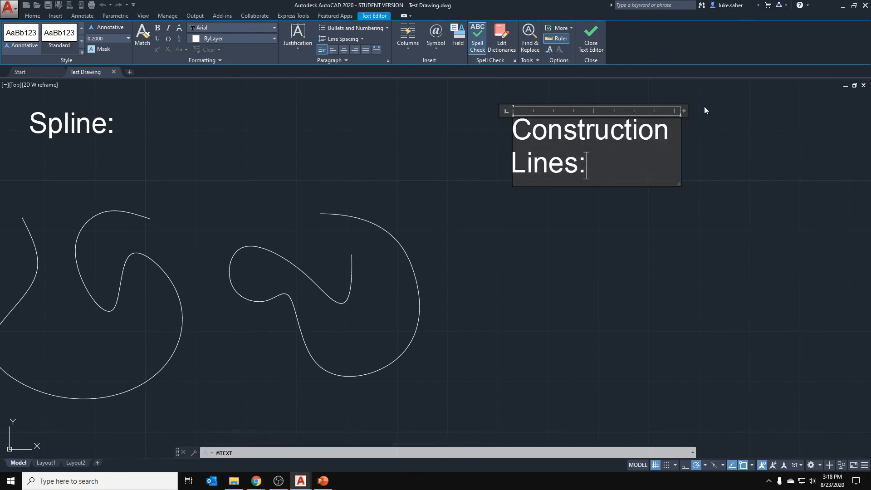
pyautogui.click(704, 111)
# - Move the "Construction Lines:" label slightly to the right, away from the splines, and clear the selection
pyautogui.moveTo(699, 147); pyautogui.dragTo(346, 234, button='middle')
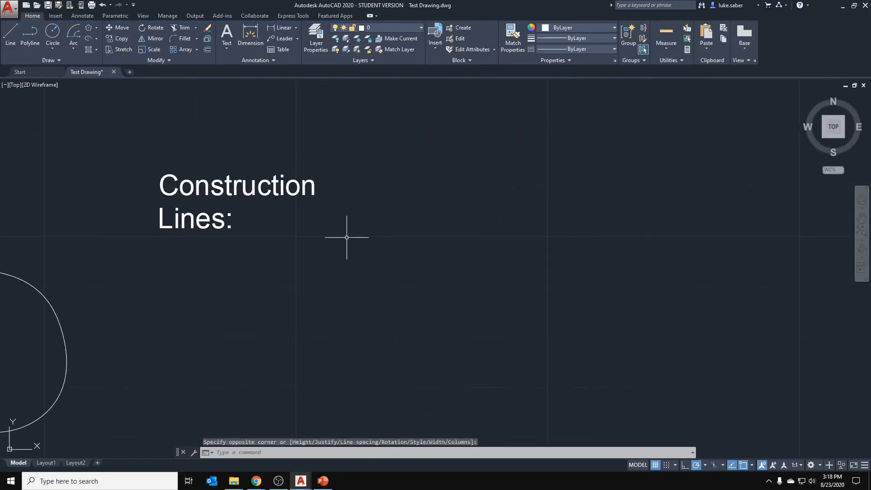
pyautogui.scroll(-4, 278, 191)
pyautogui.click(289, 183)
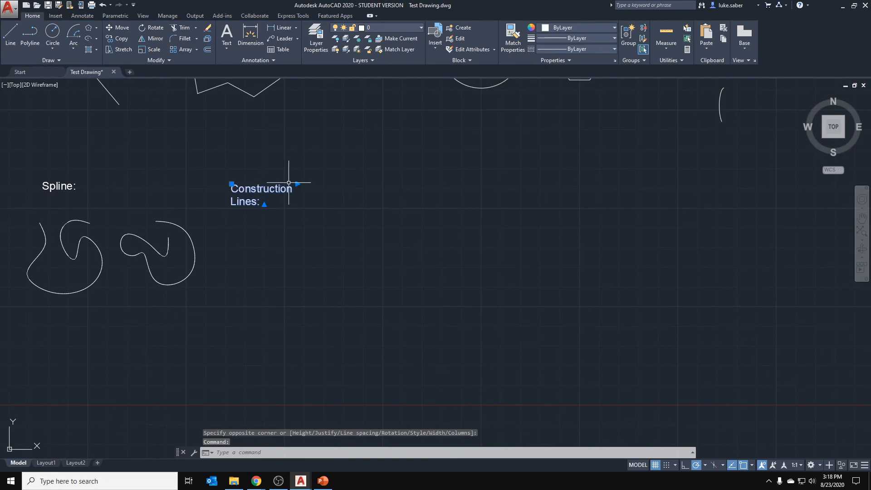
pyautogui.click(229, 183)
pyautogui.press('Escape')
pyautogui.click(232, 183)
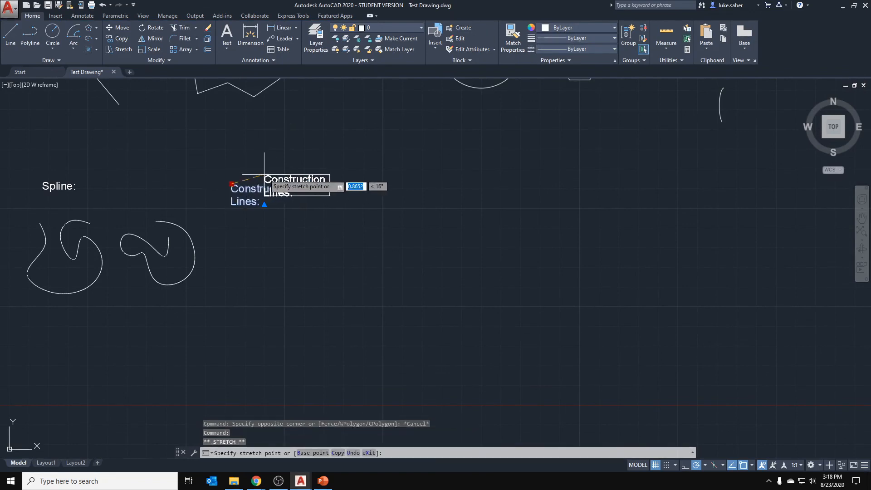
pyautogui.click(261, 180)
pyautogui.scroll(4, 388, 186)
pyautogui.press('Escape')
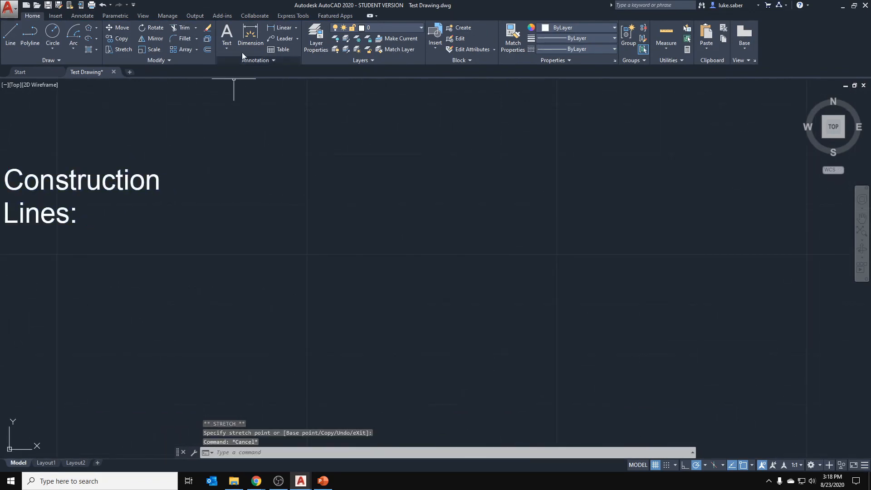
# - Add a multiline text label reading "Ray:" to the right of the "Construction Lines:" label
pyautogui.click(226, 33)
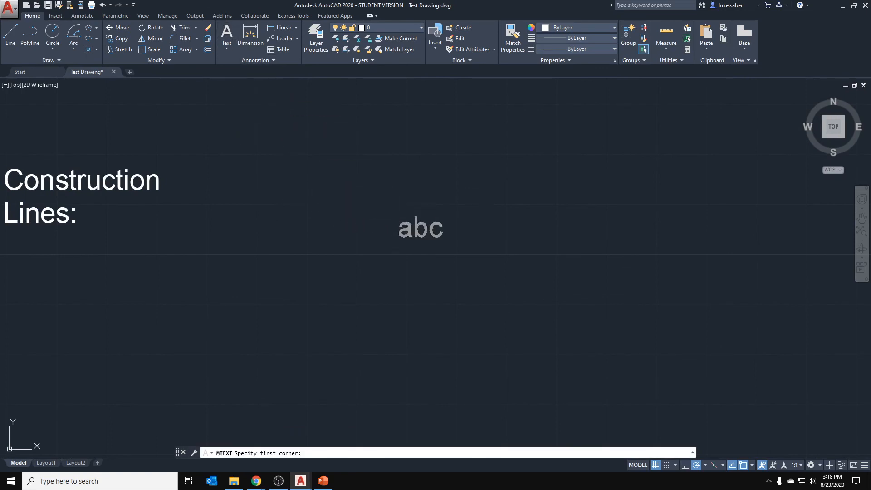
pyautogui.click(398, 213)
pyautogui.click(565, 159)
pyautogui.write('Ra')
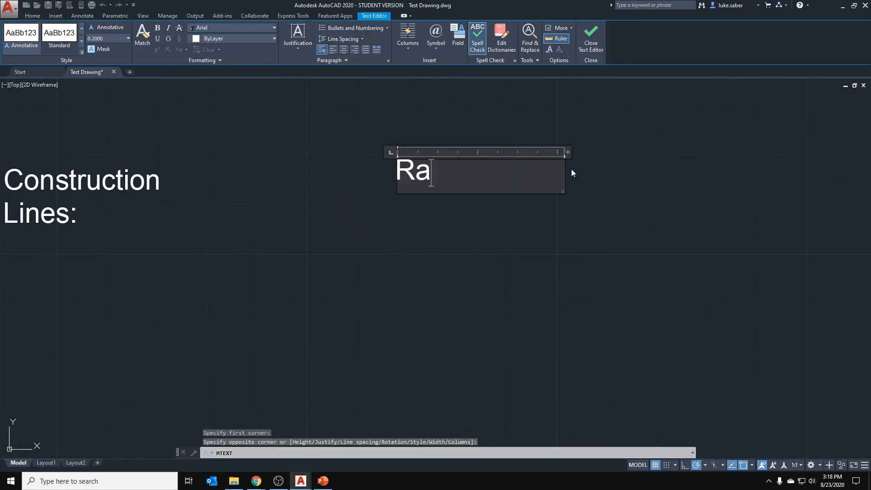
pyautogui.write('y:')
pyautogui.click(570, 169)
# - Draw a construction line through a point below the "Construction Lines:" label, rising to the right at about 47°
pyautogui.moveTo(285, 199); pyautogui.dragTo(589, 172, button='middle')
pyautogui.moveTo(388, 234); pyautogui.dragTo(369, 214, button='middle')
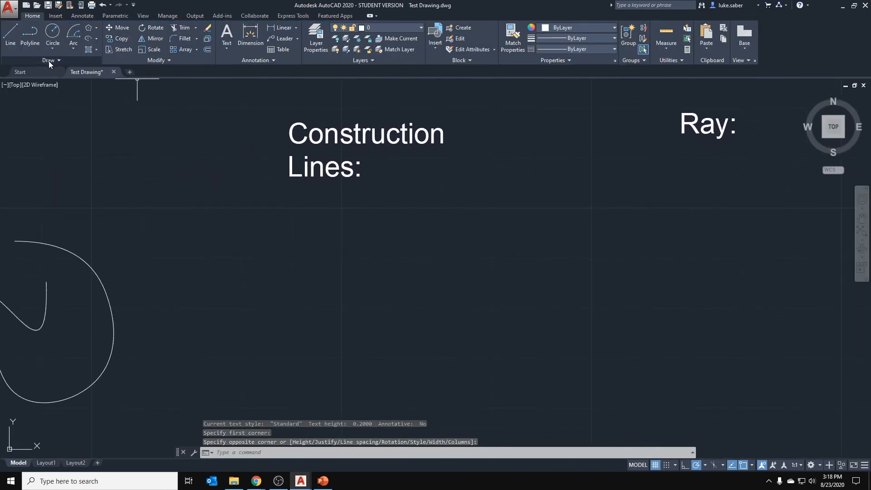
pyautogui.click(49, 61)
pyautogui.click(31, 71)
pyautogui.click(390, 308)
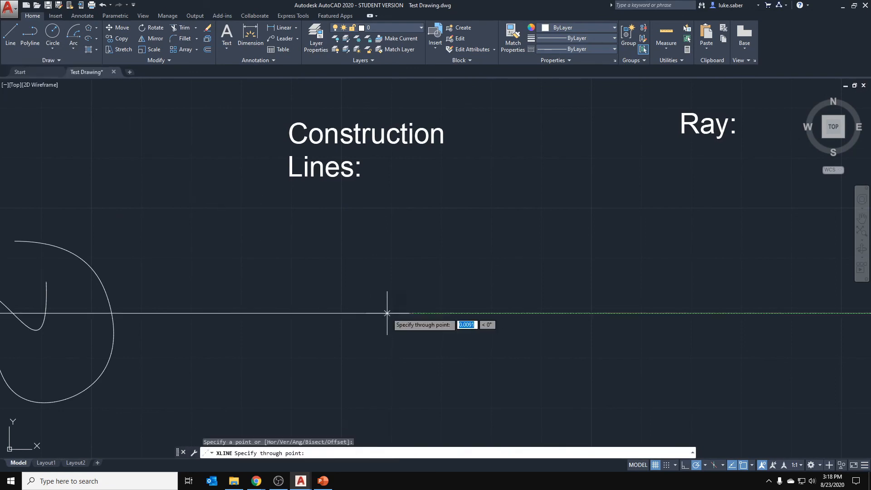
pyautogui.click(496, 210)
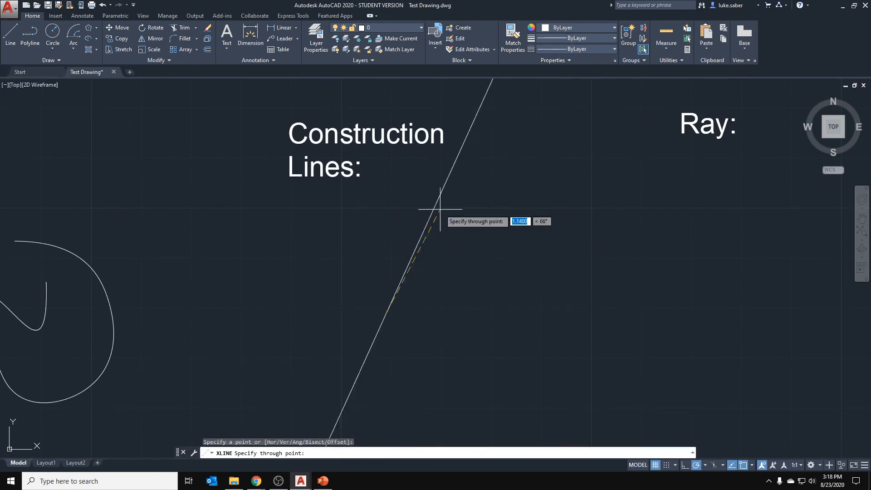
pyautogui.scroll(-5, 471, 220)
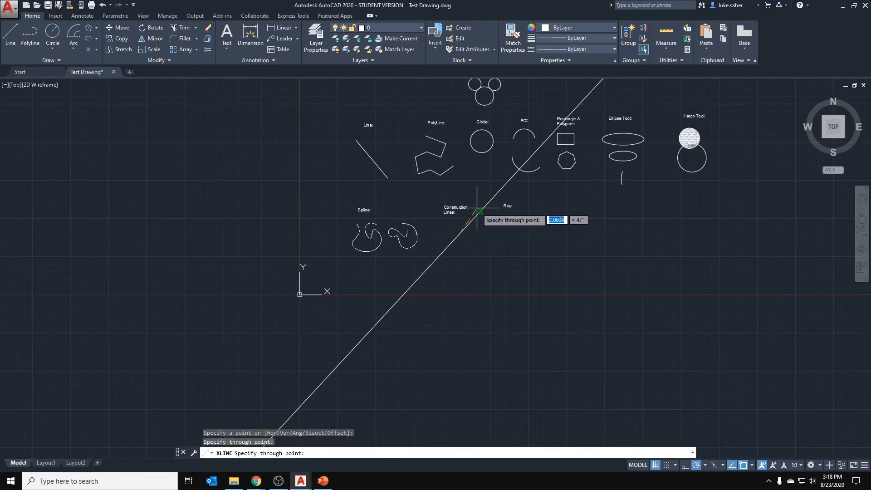
pyautogui.press('Return')
# - Examine how far the construction line extends beyond the rest of the drawing in both directions
pyautogui.moveTo(581, 171)
pyautogui.mouseDown(button='middle')
pyautogui.moveTo(562, 221)
pyautogui.moveTo(500, 285)
pyautogui.mouseUp(button='middle')
pyautogui.scroll(-10, 524, 258)
pyautogui.scroll(-4, 500, 285)
pyautogui.moveTo(554, 208); pyautogui.dragTo(564, 162, button='middle')
pyautogui.scroll(10, 520, 221)
pyautogui.scroll(10, 381, 231)
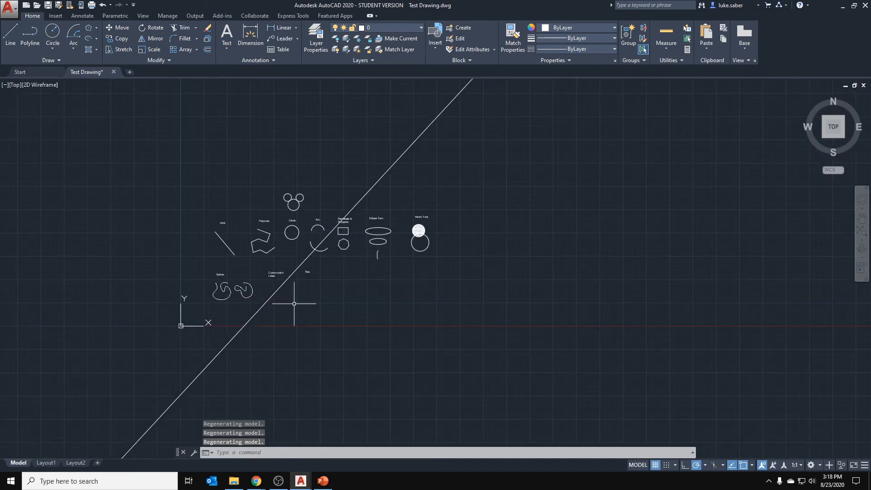
pyautogui.scroll(-3, 399, 233)
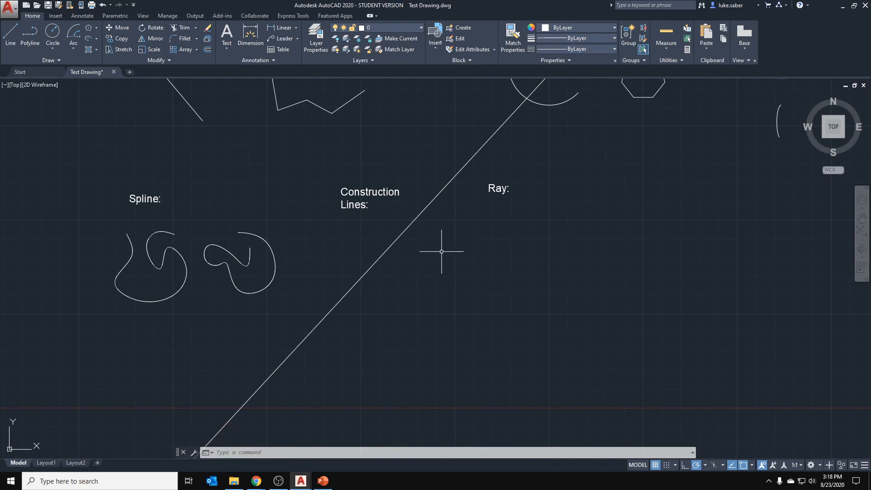
# - Draw a ray starting below the "Ray:" label and rising to the right at about 45°
pyautogui.click(49, 60)
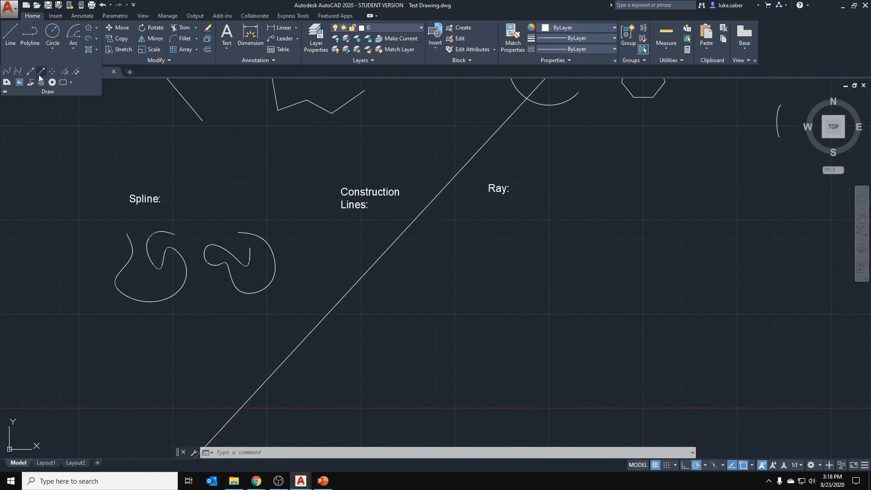
pyautogui.click(41, 71)
pyautogui.click(490, 261)
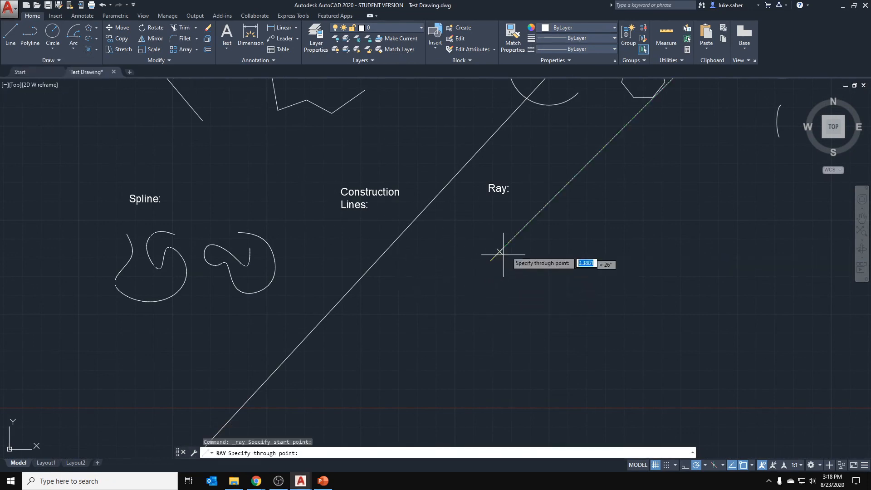
pyautogui.click(551, 201)
pyautogui.press('Escape')
# - Add a multiline text label reading "Points:" to the right of the ray, level with the "Ray:" label
pyautogui.scroll(-4, 556, 224)
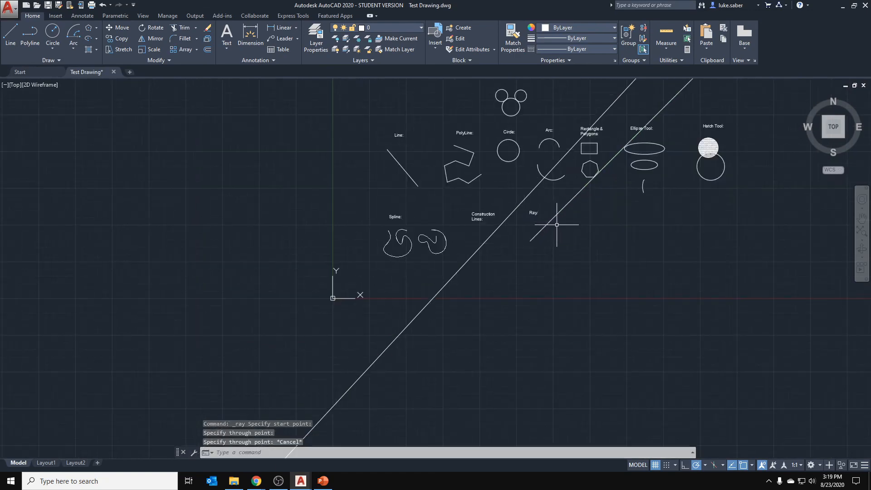
pyautogui.moveTo(556, 225)
pyautogui.mouseDown(button='middle')
pyautogui.moveTo(517, 268)
pyautogui.moveTo(535, 227)
pyautogui.mouseUp(button='middle')
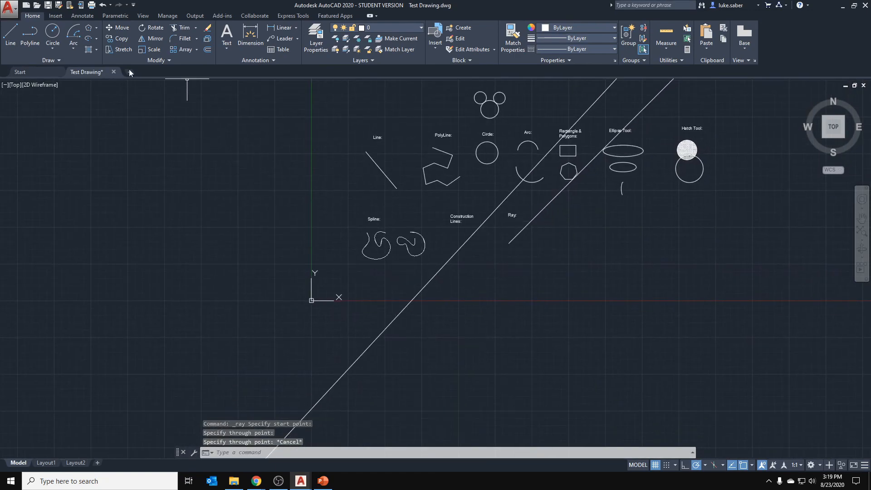
pyautogui.click(73, 60)
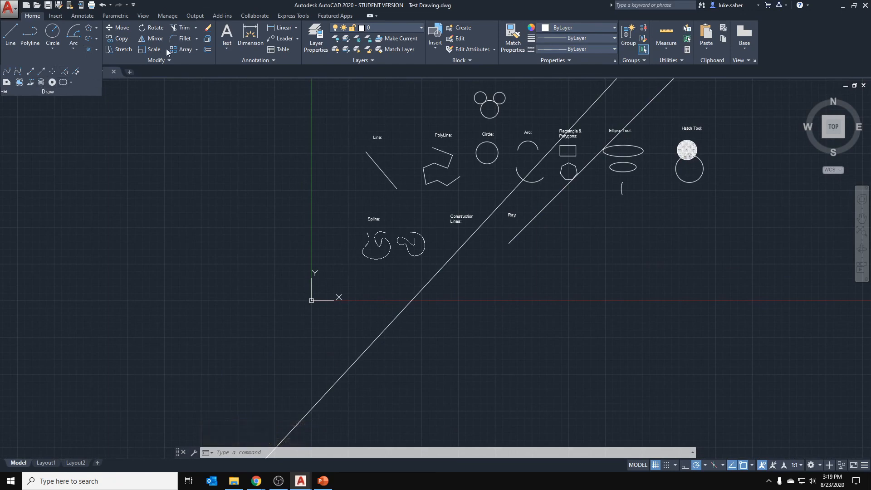
pyautogui.click(226, 43)
pyautogui.click(245, 68)
pyautogui.scroll(4, 641, 246)
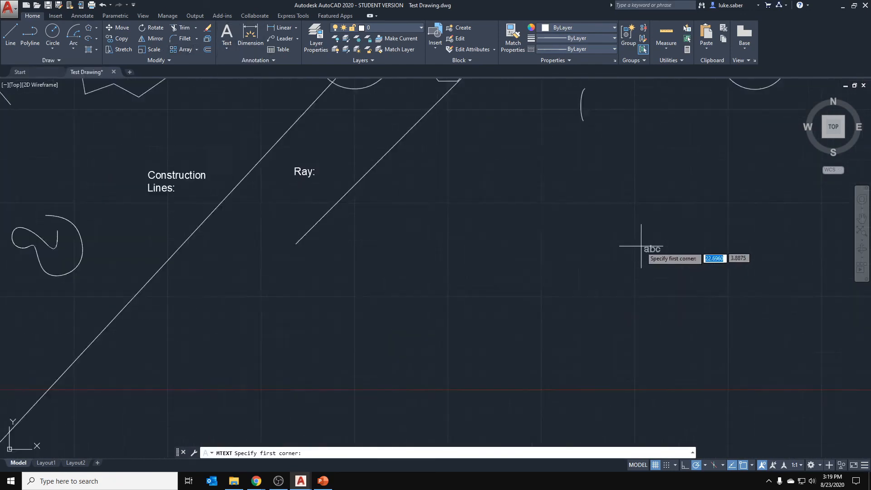
pyautogui.scroll(2, 641, 246)
pyautogui.moveTo(359, 140); pyautogui.dragTo(349, 204, button='middle')
pyautogui.click(337, 212)
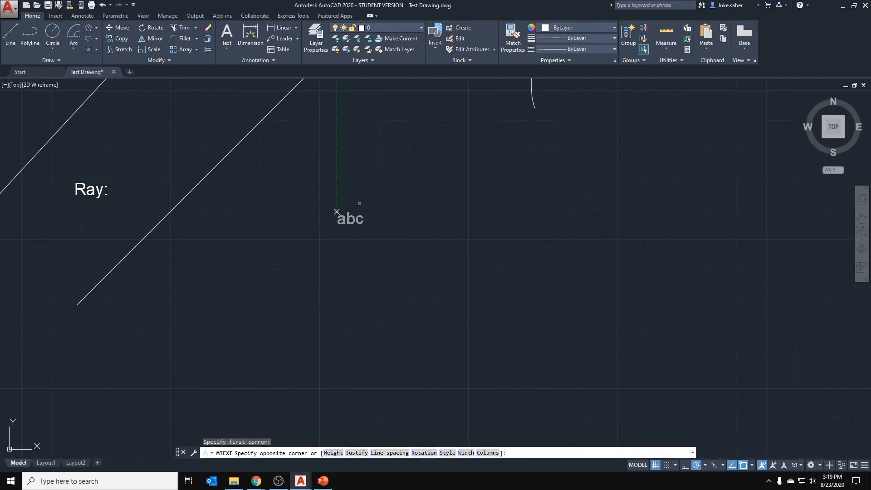
pyautogui.click(512, 178)
pyautogui.write('Point')
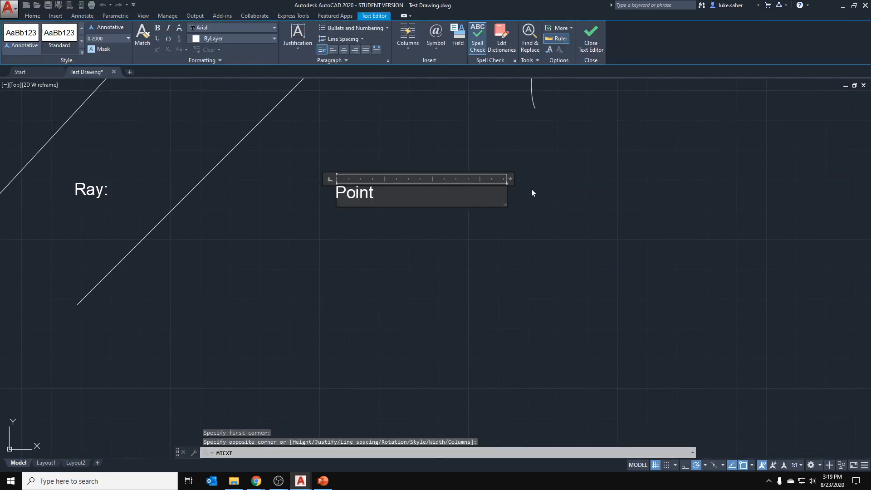
pyautogui.write('s:')
pyautogui.click(532, 189)
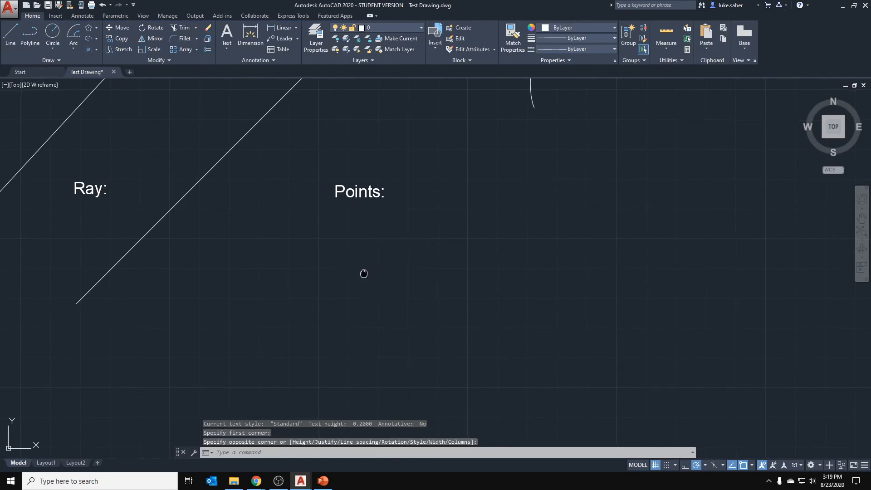
# - Place seven scattered points below the "Points:" label with the Multiple Points tool
pyautogui.moveTo(361, 272); pyautogui.dragTo(389, 237, button='middle')
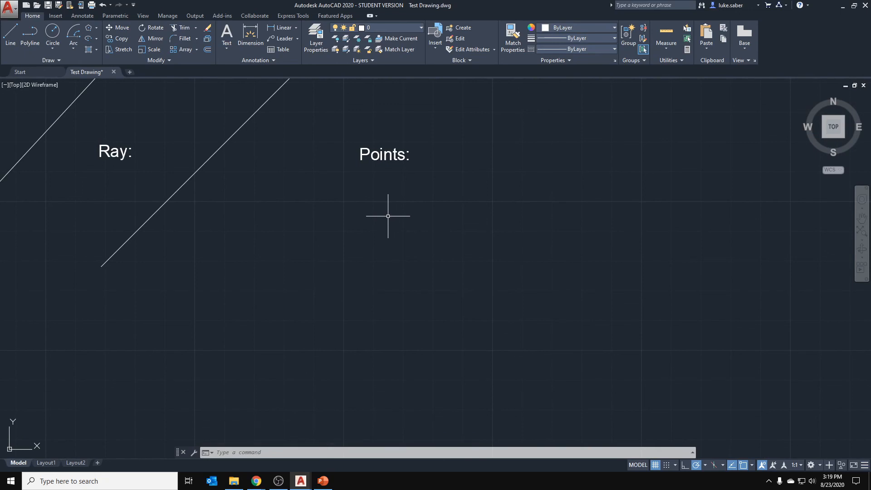
pyautogui.click(78, 60)
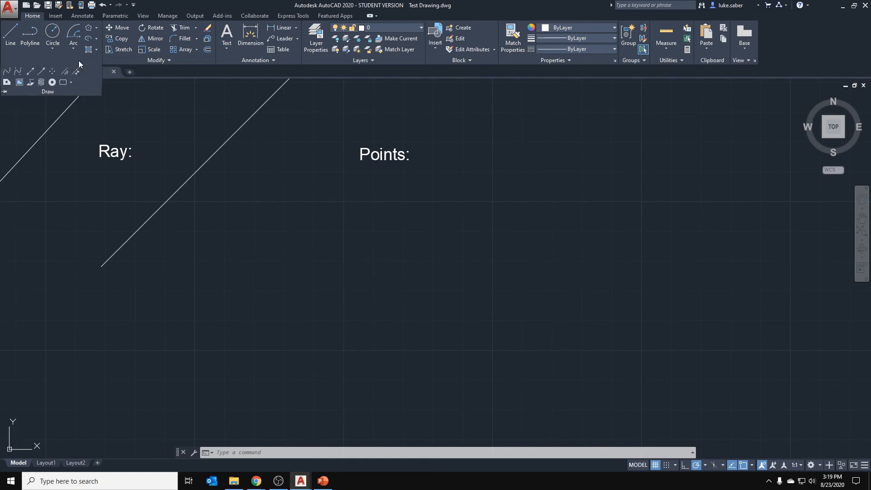
pyautogui.click(53, 73)
pyautogui.click(365, 190)
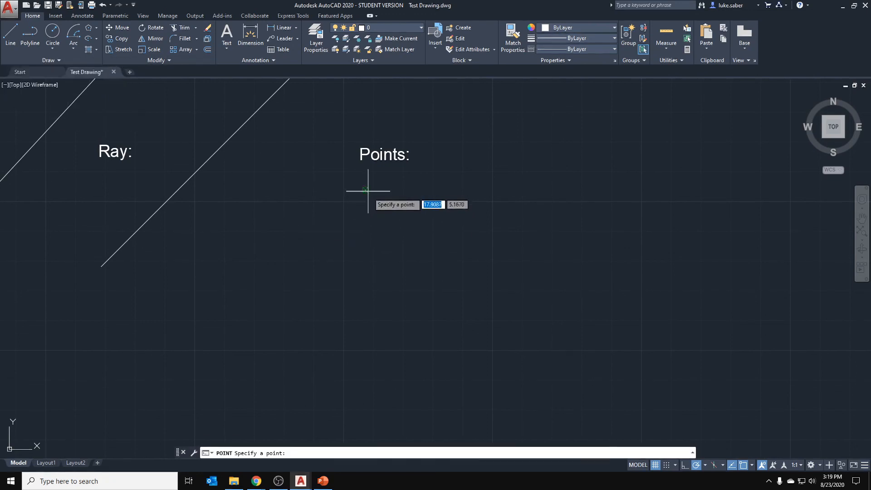
pyautogui.click(442, 254)
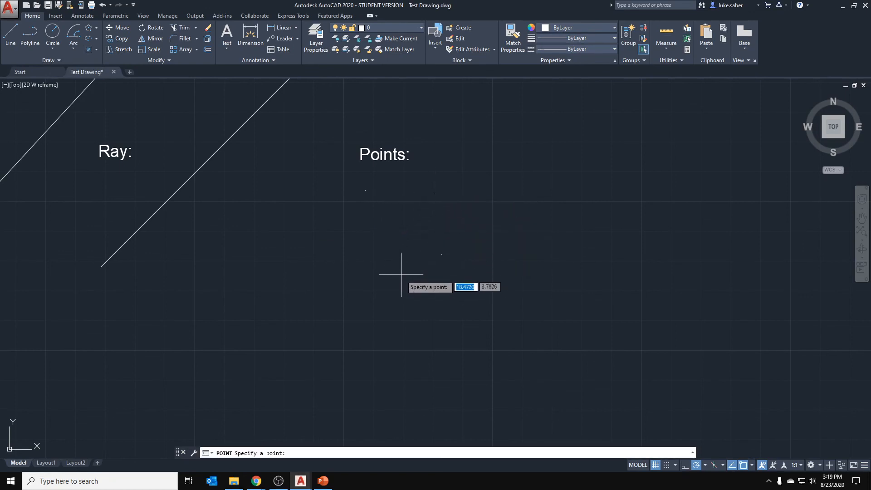
pyautogui.click(386, 246)
pyautogui.click(358, 270)
pyautogui.click(362, 222)
pyautogui.click(399, 277)
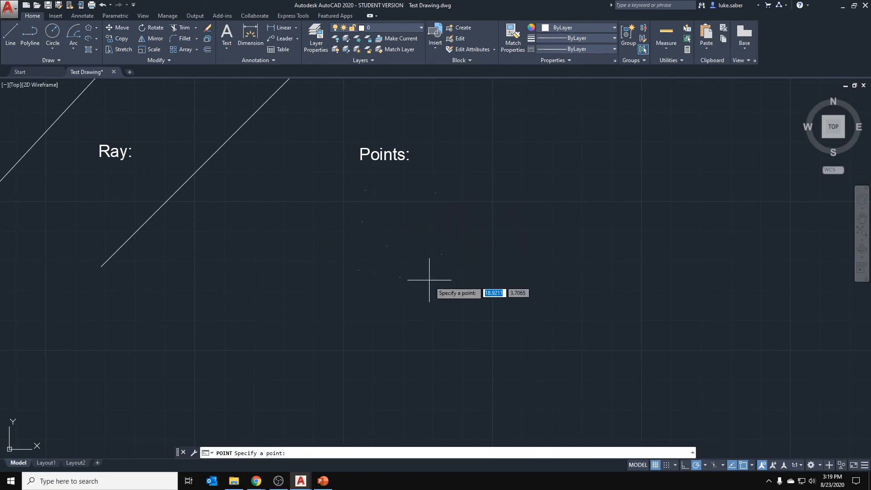
pyautogui.press('Escape')
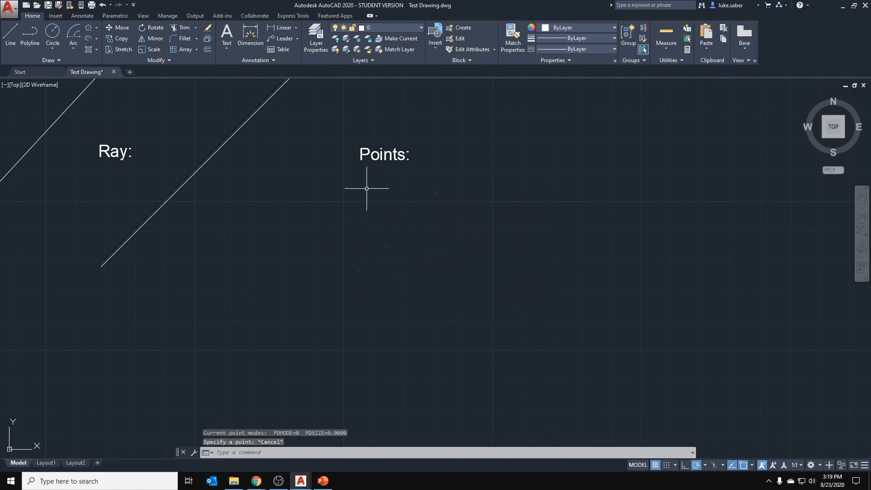
pyautogui.click(30, 35)
pyautogui.click(53, 33)
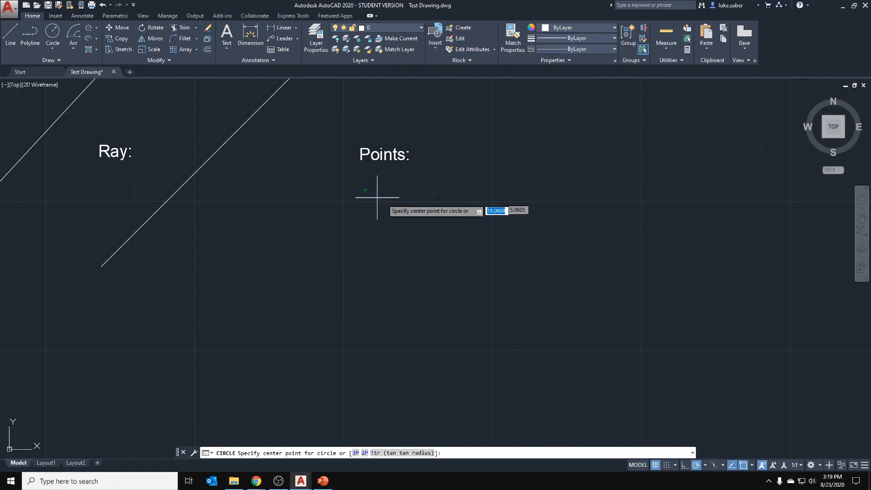
pyautogui.press('Escape')
pyautogui.moveTo(396, 145); pyautogui.dragTo(325, 145, button='middle')
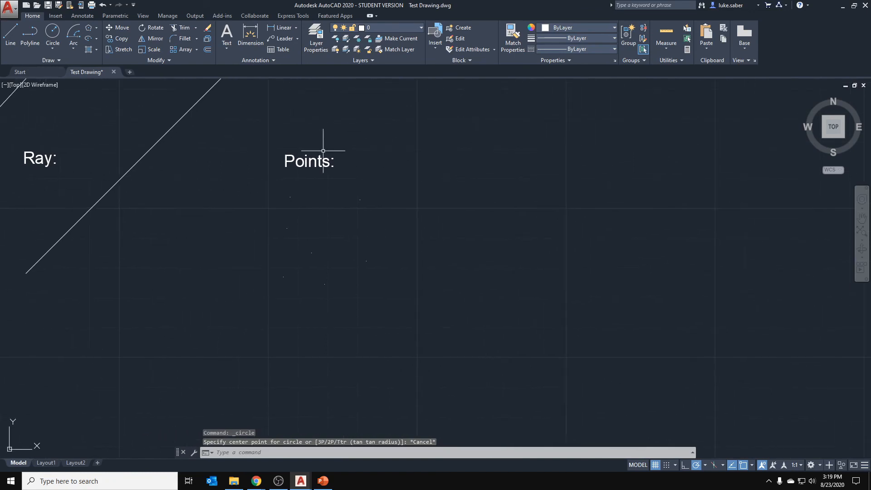
pyautogui.click(58, 60)
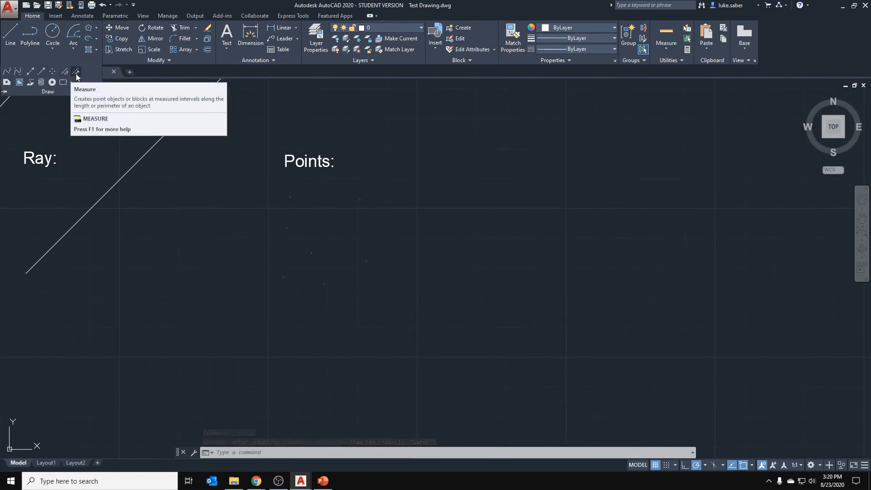
pyautogui.click(10, 34)
pyautogui.press('Escape')
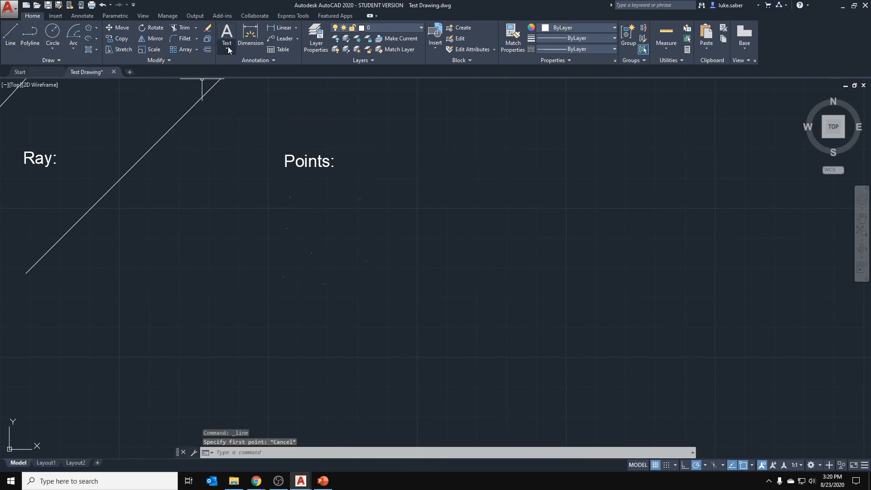
# - Add a multiline text label reading "Divide Tool:" to the right of the "Points:" label
pyautogui.click(226, 48)
pyautogui.click(245, 64)
pyautogui.click(531, 143)
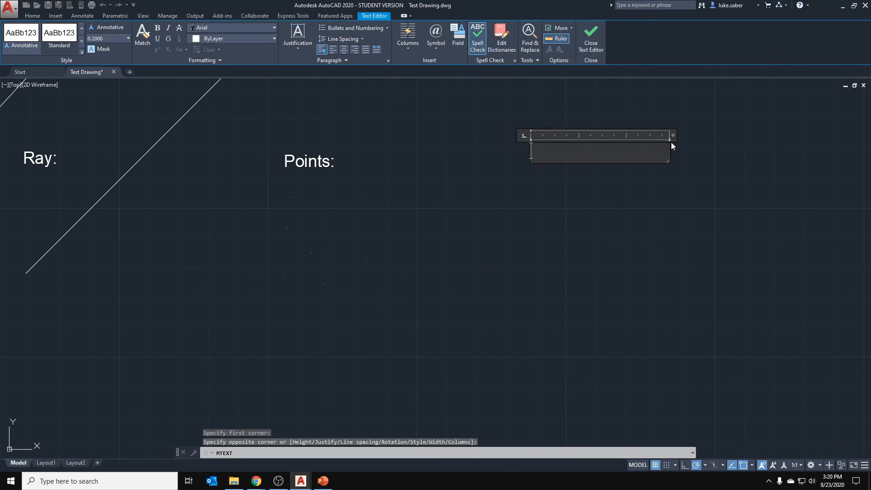
pyautogui.write('Divide Too')
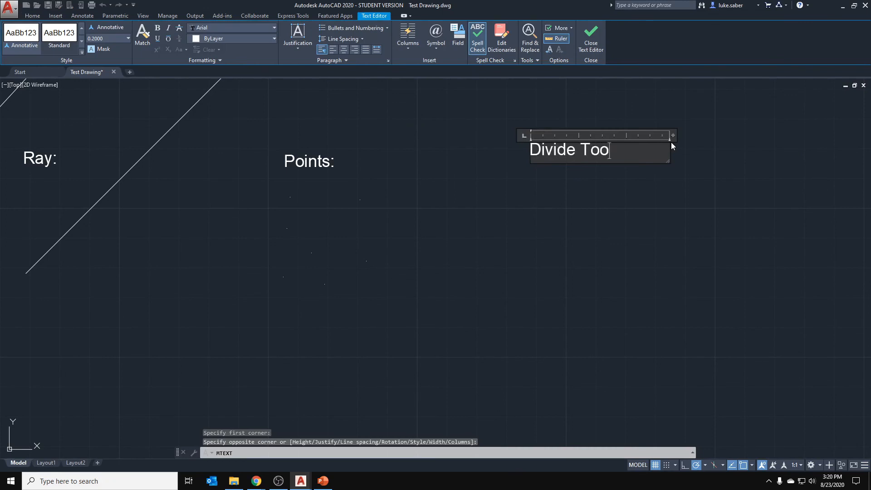
pyautogui.write('l:')
pyautogui.click(671, 136)
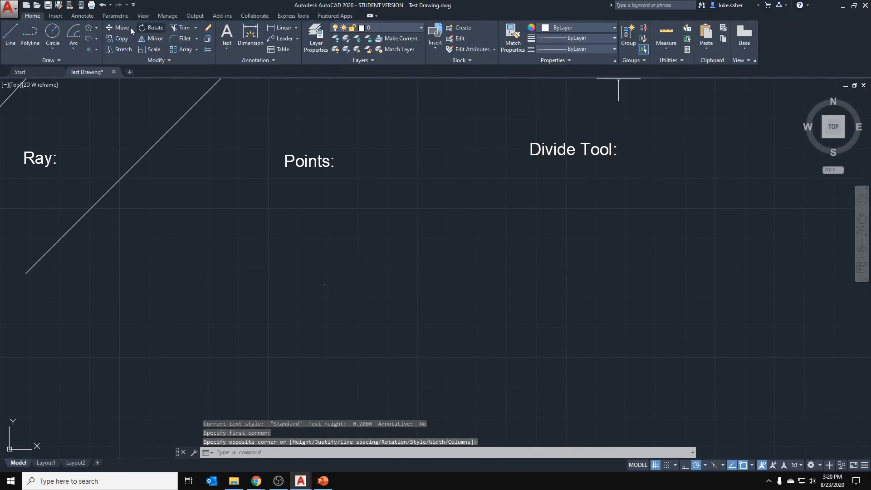
# - Draw a single horizontal line below the "Divide Tool:" label, slightly wider than the label text
pyautogui.click(10, 35)
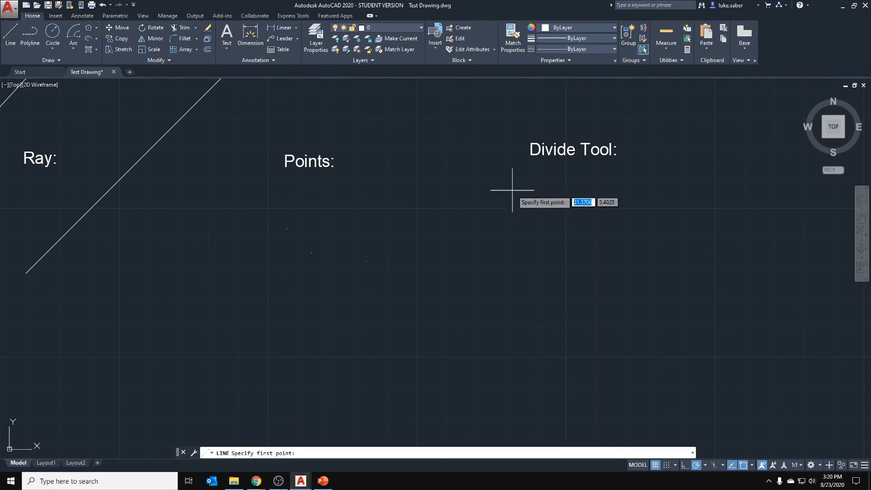
pyautogui.click(502, 262)
pyautogui.click(657, 262)
pyautogui.press('Escape')
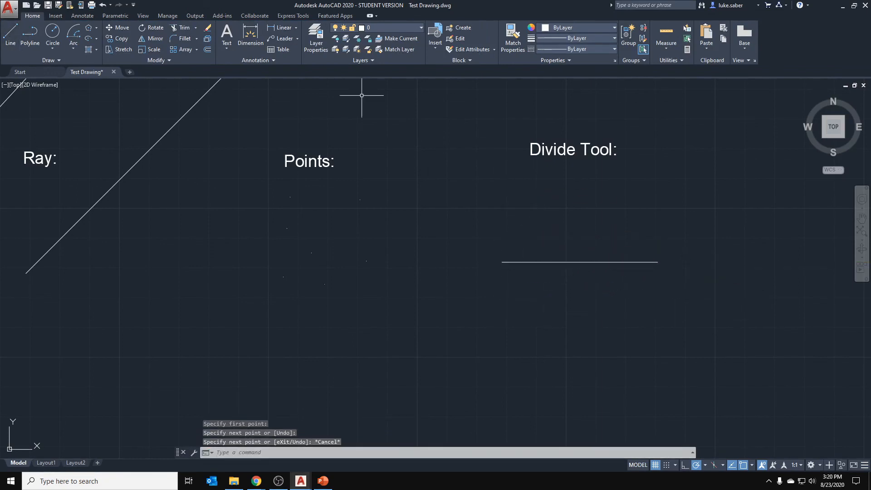
pyautogui.press('Escape')
pyautogui.press('Escape')
pyautogui.press('Escape')
# - Divide the horizontal line below the "Divide Tool:" label into 3 equal segments
pyautogui.click(49, 61)
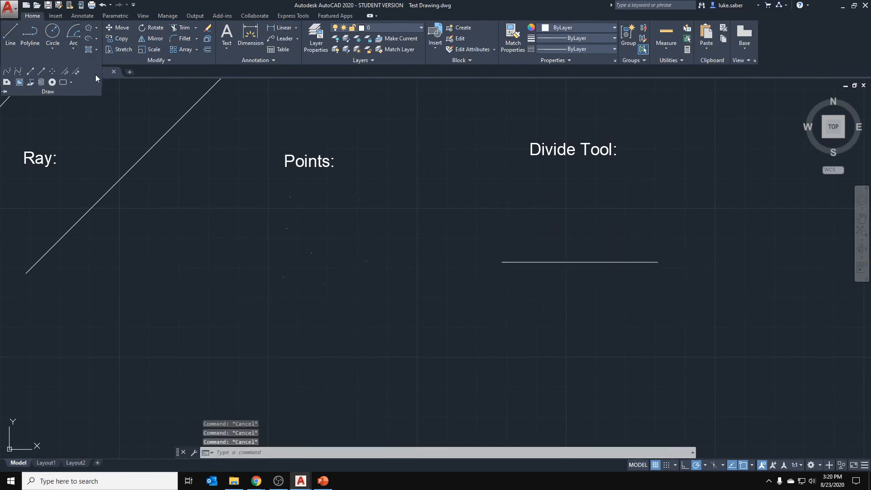
pyautogui.click(71, 73)
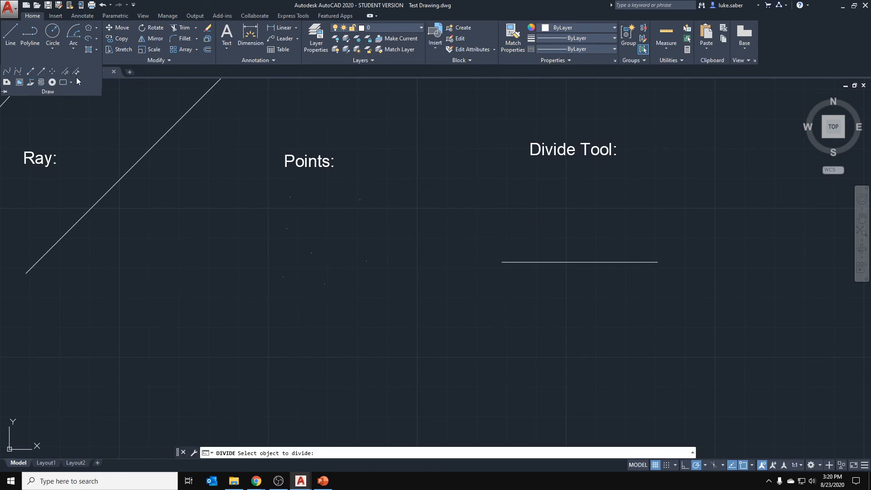
pyautogui.click(569, 262)
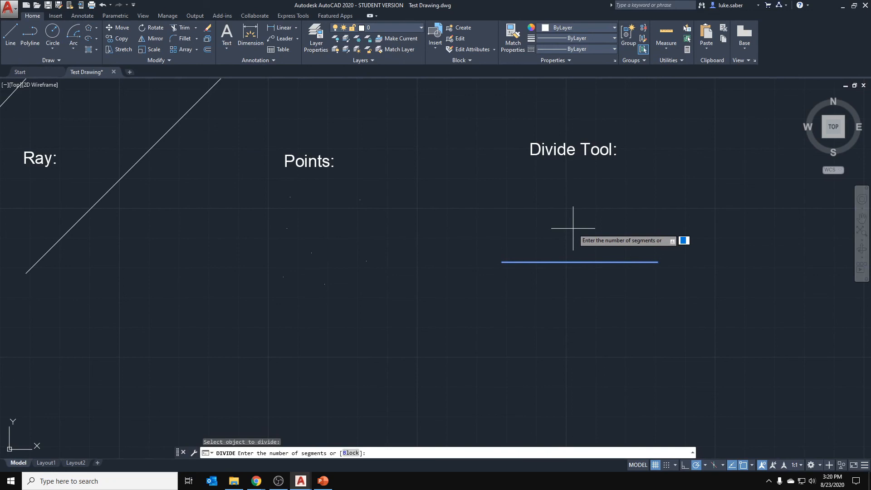
pyautogui.write('3')
pyautogui.press('Return')
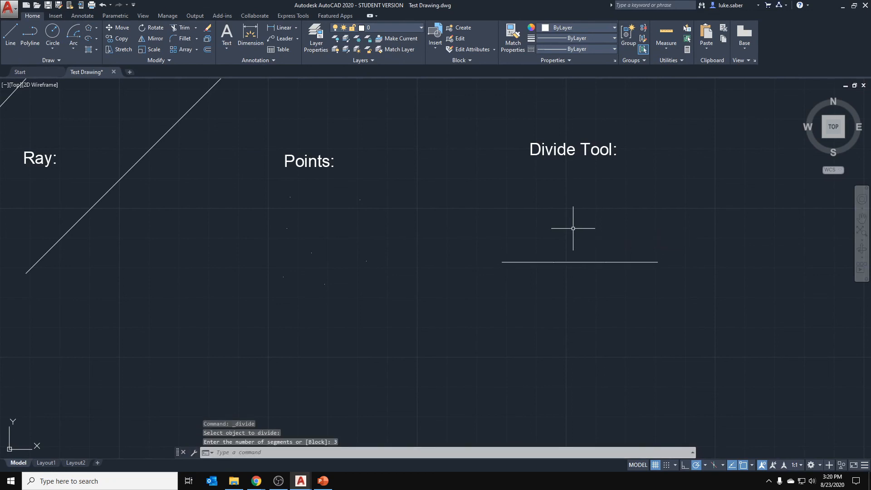
# - Select the division points on the horizontal line to examine where they lie
pyautogui.moveTo(489, 241)
pyautogui.mouseDown()
pyautogui.moveTo(671, 281)
pyautogui.moveTo(695, 241)
pyautogui.mouseUp()
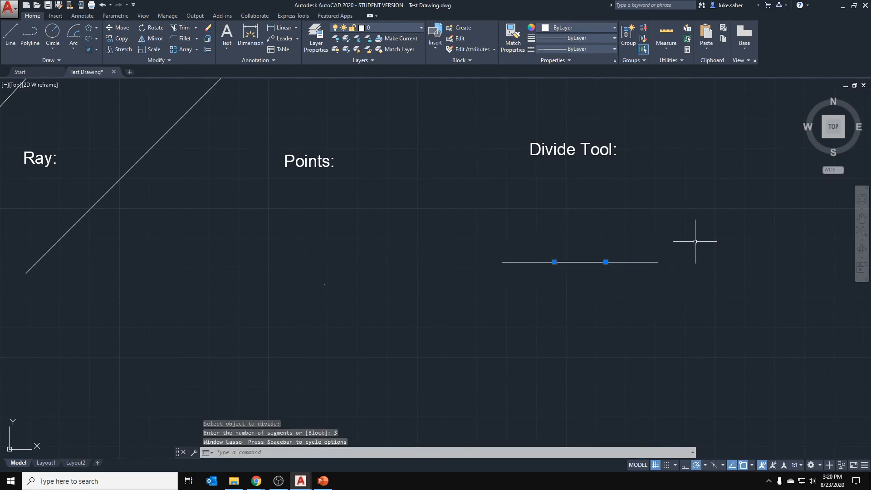
pyautogui.press('Escape')
pyautogui.moveTo(521, 232); pyautogui.dragTo(608, 278)
pyautogui.press('Escape')
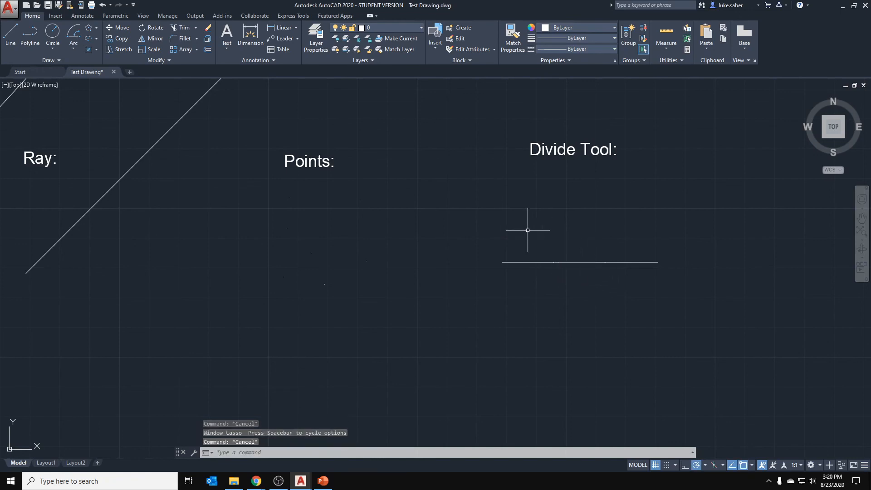
pyautogui.click(527, 230)
pyautogui.click(628, 290)
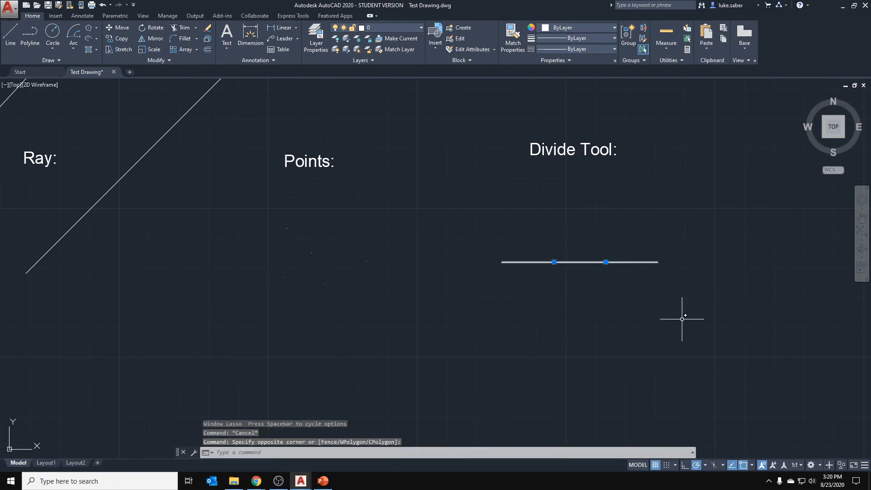
# - Draw a circle centred below the horizontal line, a little over half as wide as the line
pyautogui.moveTo(682, 214)
pyautogui.mouseDown(button='middle')
pyautogui.moveTo(560, 244)
pyautogui.moveTo(558, 228)
pyautogui.mouseUp(button='middle')
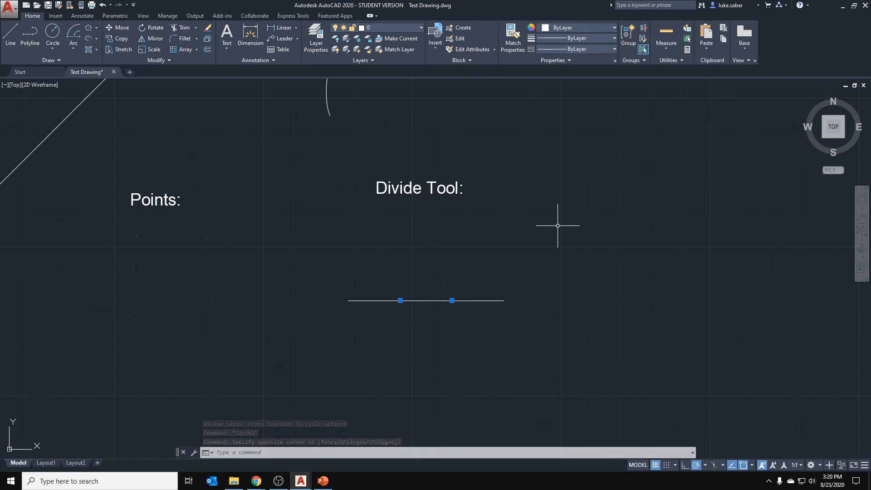
pyautogui.moveTo(455, 257); pyautogui.dragTo(449, 151, button='middle')
pyautogui.click(48, 36)
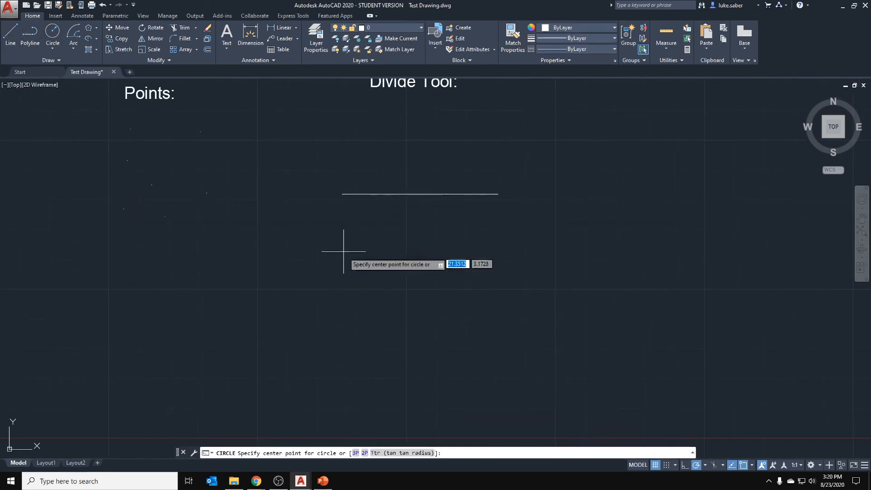
pyautogui.click(407, 295)
pyautogui.click(445, 270)
pyautogui.press('Escape')
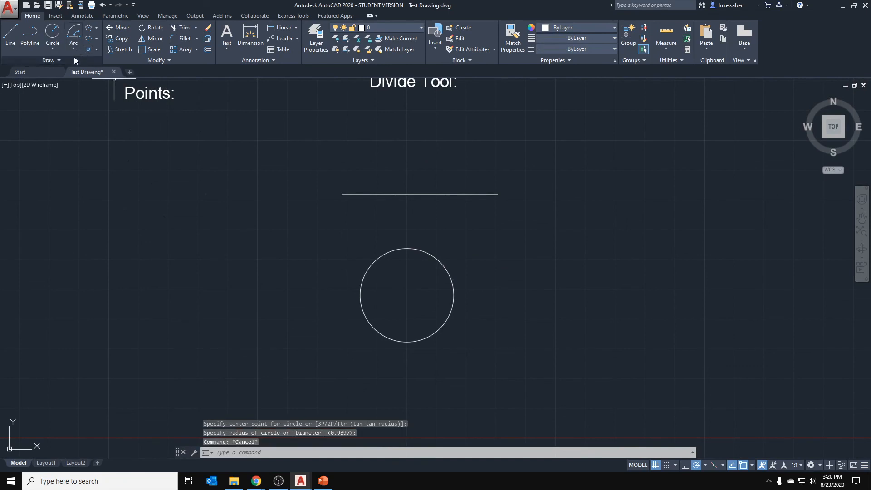
# - Divide the circle below the horizontal line into 4 equal segments
pyautogui.click(48, 60)
pyautogui.click(65, 71)
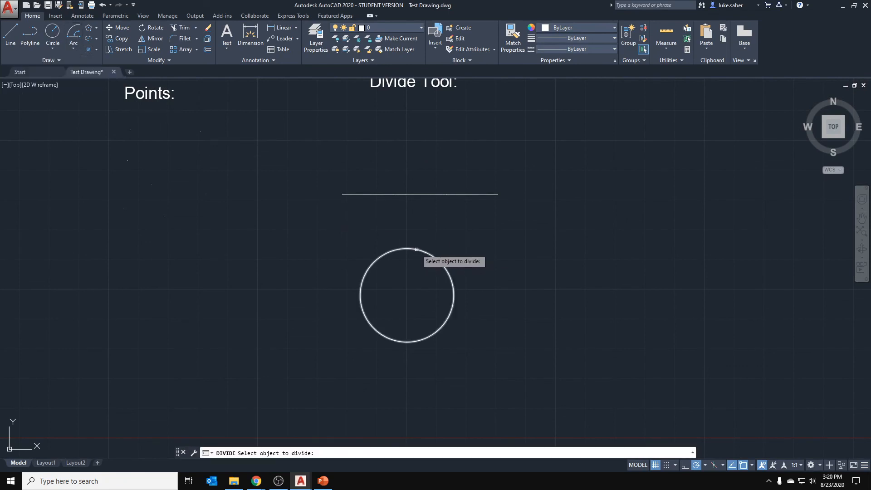
pyautogui.click(422, 250)
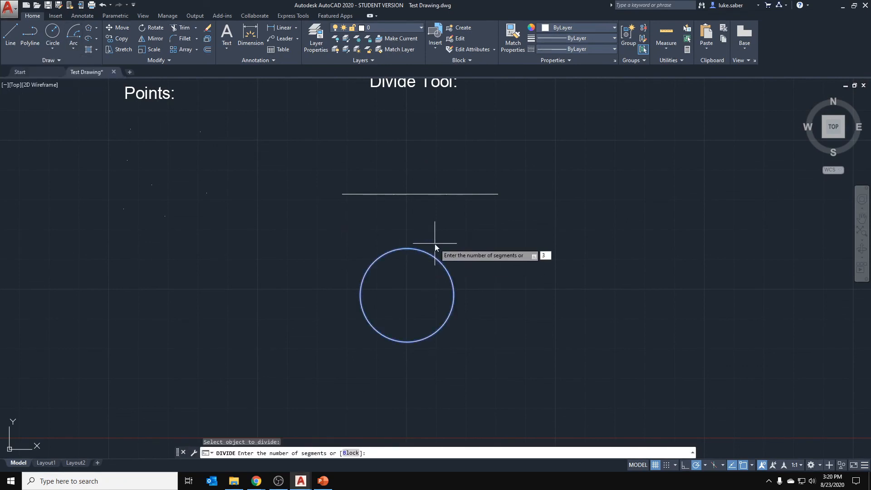
pyautogui.press('Return')
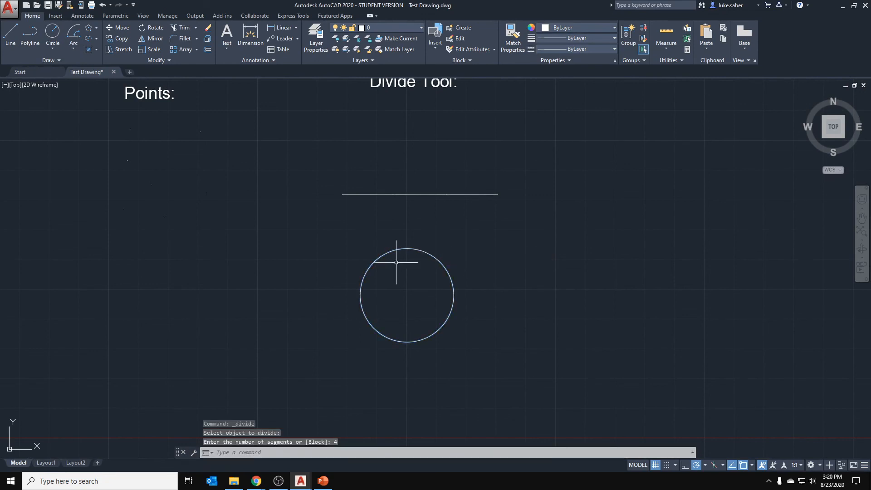
# - Select the divided circle and check around its circumference to examine where the division points lie
pyautogui.press('Escape')
pyautogui.click(343, 230)
pyautogui.click(455, 356)
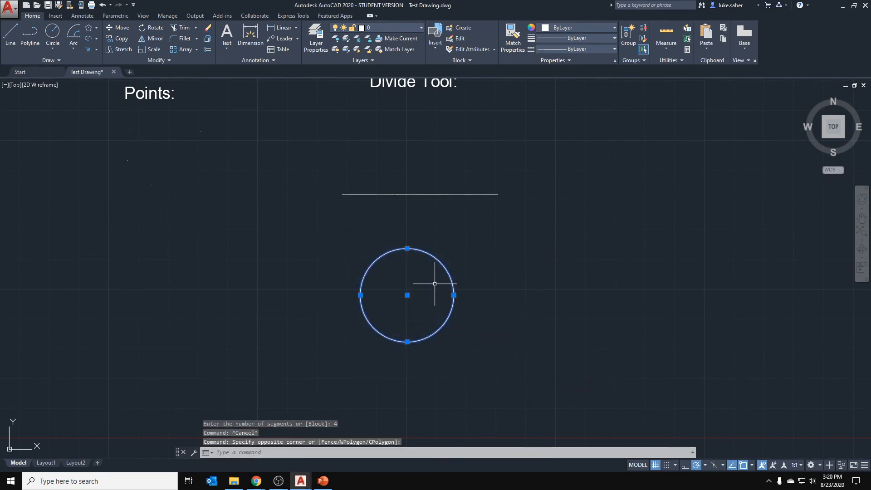
pyautogui.click(374, 255)
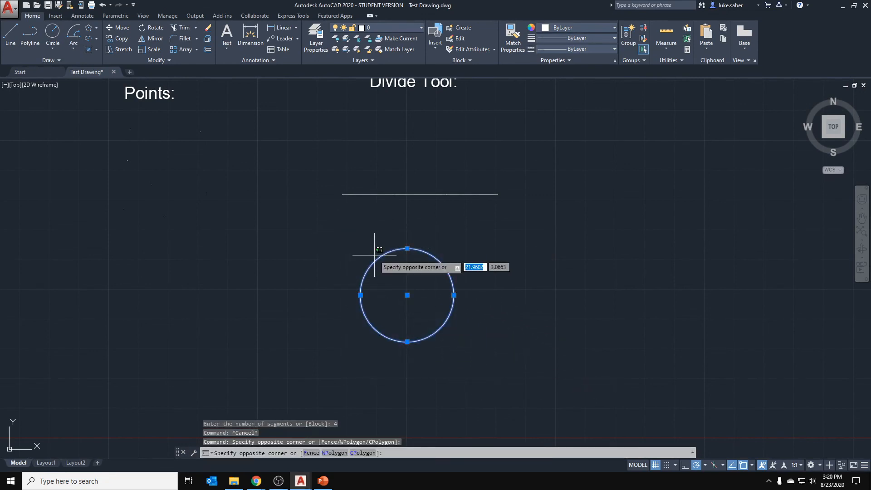
pyautogui.press('Escape')
pyautogui.click(373, 259)
pyautogui.press('Escape')
pyautogui.press('Escape')
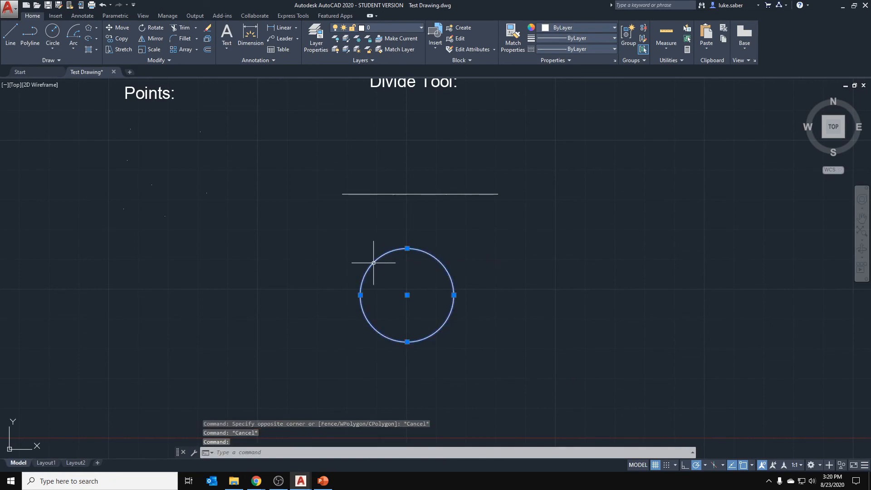
pyautogui.rightClick(373, 265)
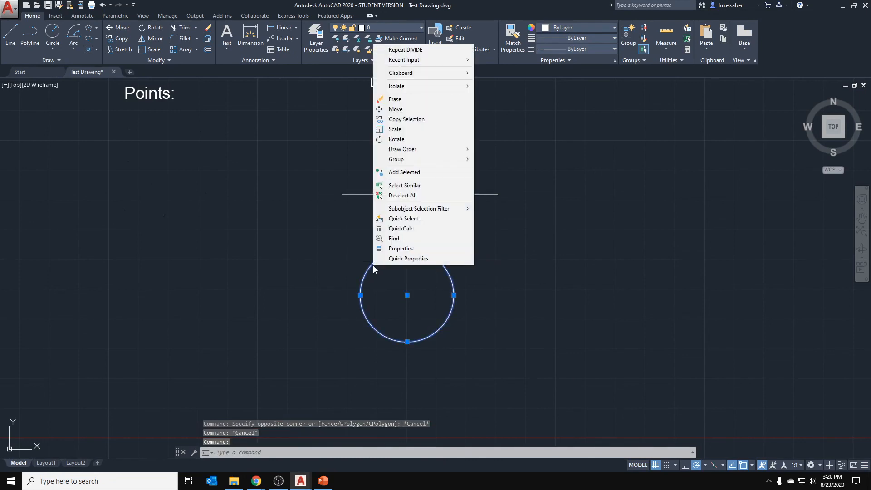
pyautogui.click(467, 271)
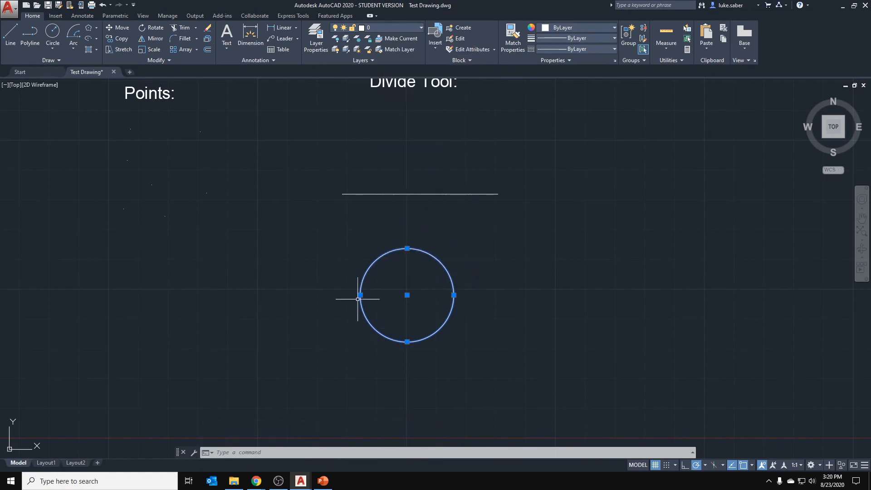
pyautogui.click(464, 251)
pyautogui.press('Escape')
pyautogui.press('Escape')
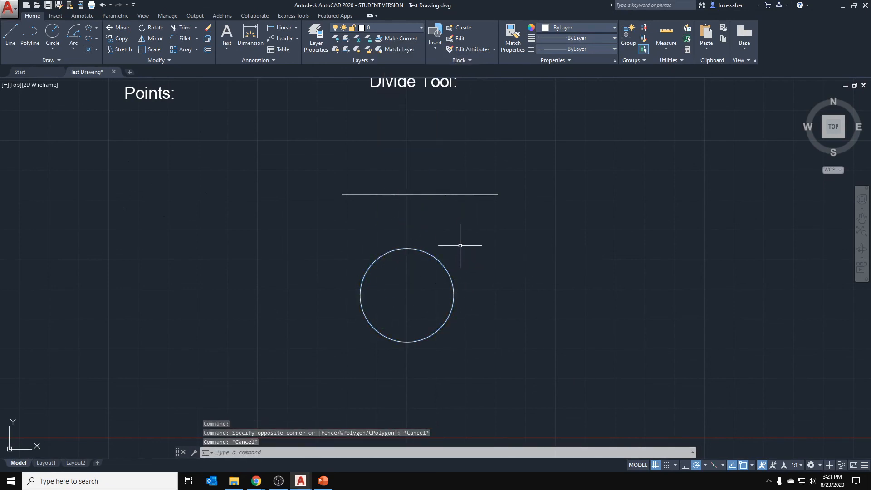
pyautogui.click(440, 264)
pyautogui.press('Escape')
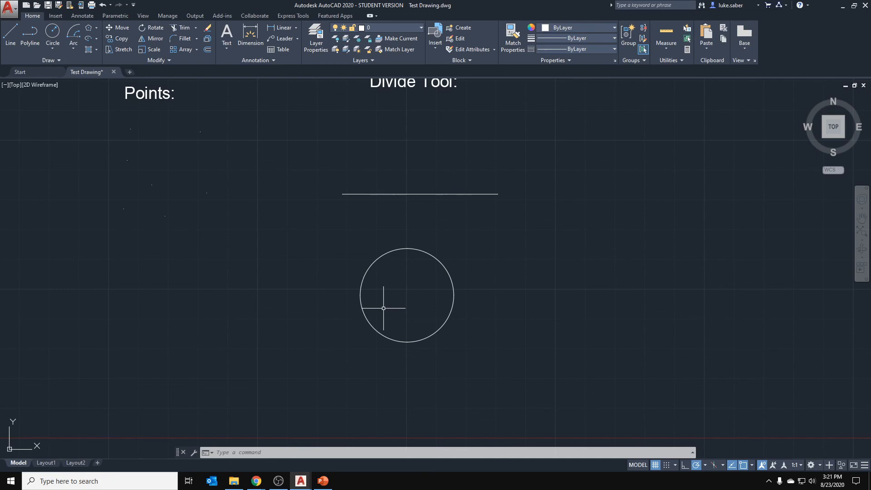
# - Place Measure points along the horizontal line at intervals about 0.87 long, picking the segment length from the line's left end
pyautogui.click(87, 61)
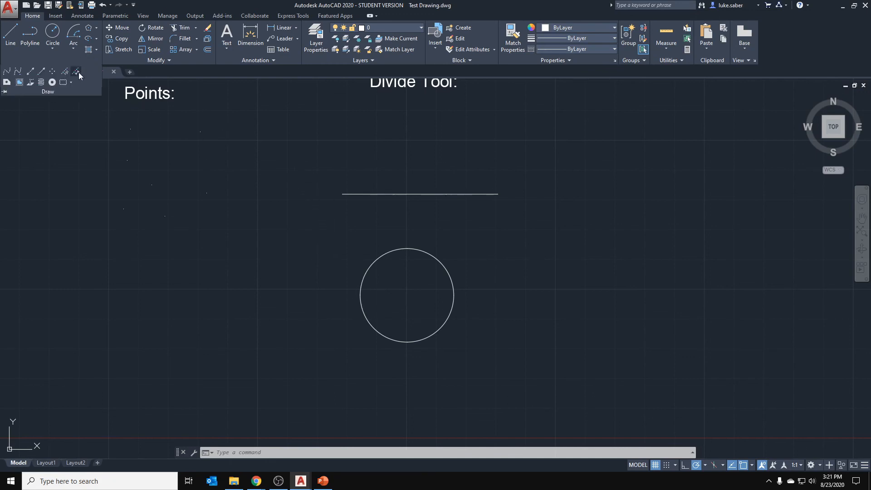
pyautogui.moveTo(520, 126); pyautogui.dragTo(272, 202, button='middle')
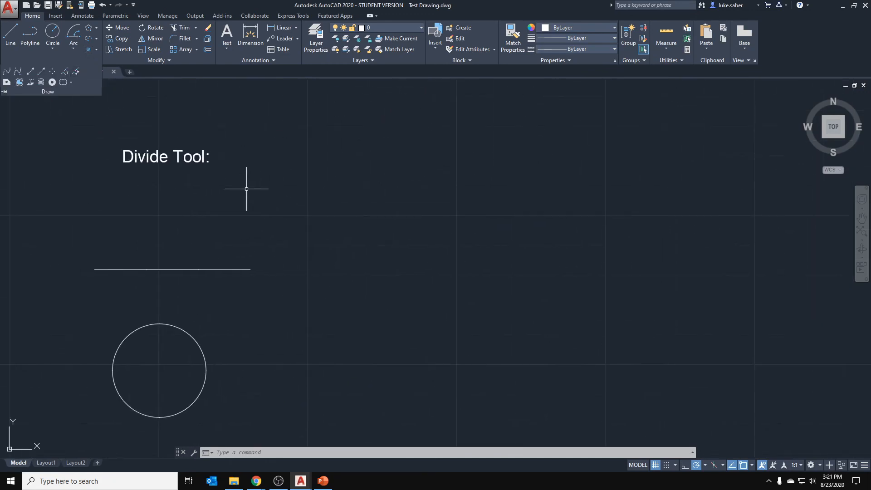
pyautogui.moveTo(248, 298)
pyautogui.mouseDown(button='middle')
pyautogui.moveTo(355, 252)
pyautogui.moveTo(376, 285)
pyautogui.mouseUp(button='middle')
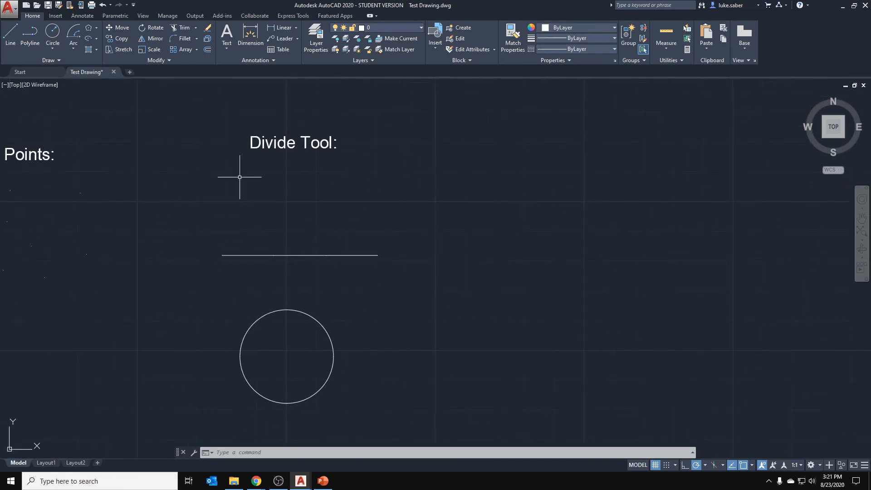
pyautogui.click(55, 60)
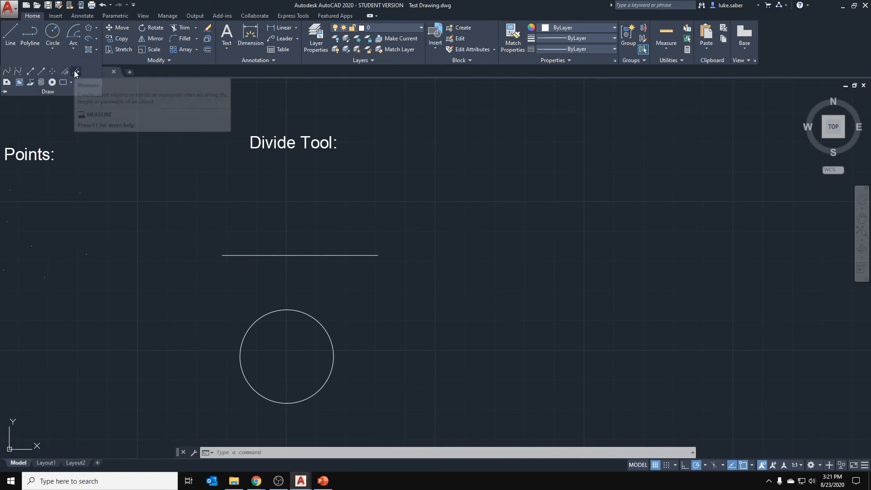
pyautogui.click(75, 72)
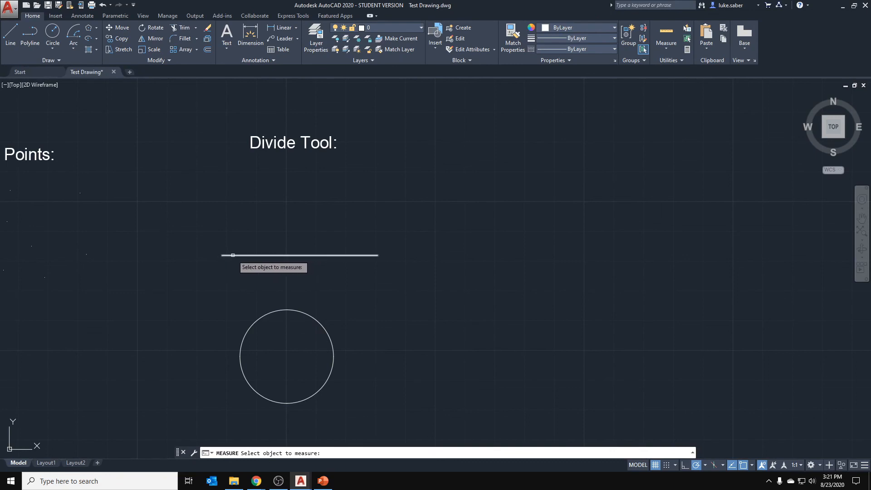
pyautogui.click(233, 255)
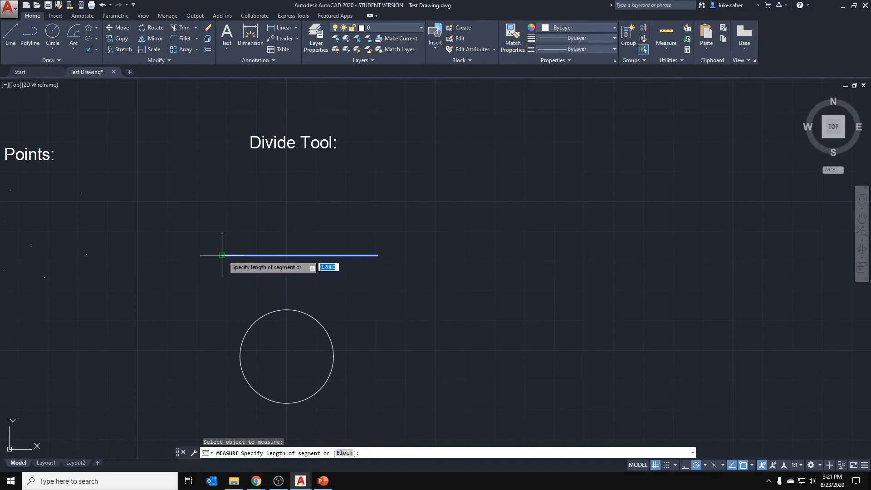
pyautogui.click(241, 255)
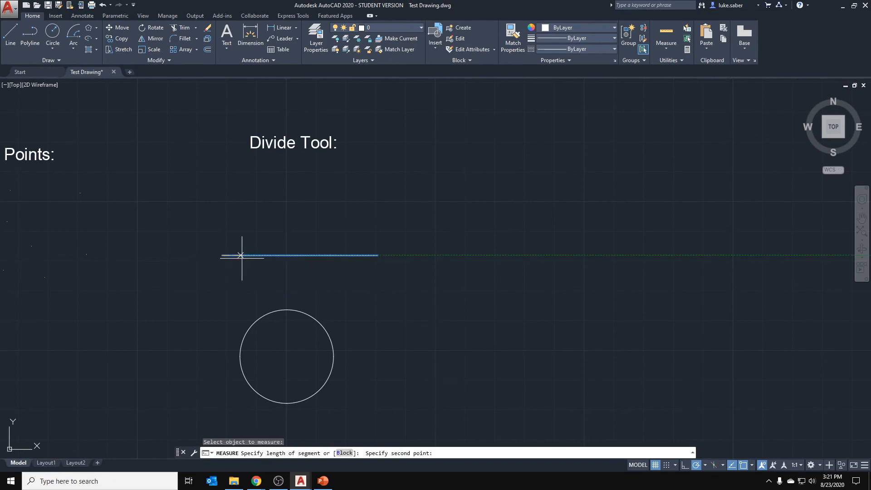
pyautogui.click(274, 255)
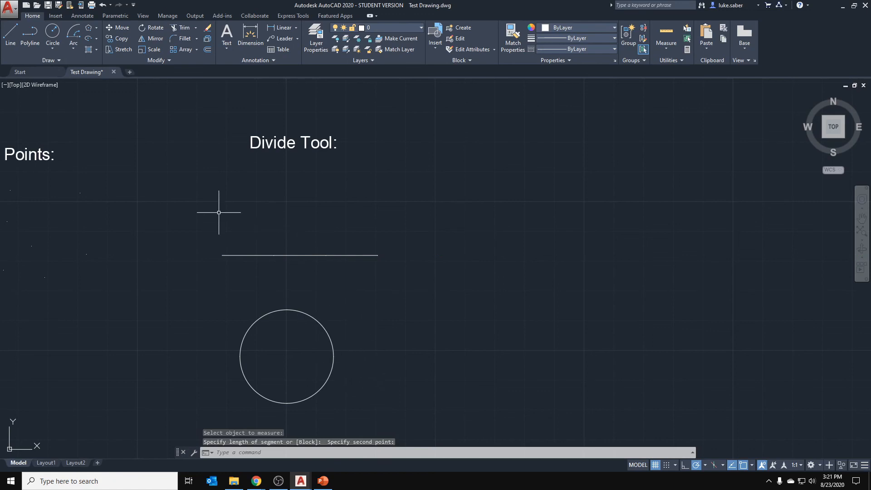
pyautogui.click(88, 62)
pyautogui.click(76, 72)
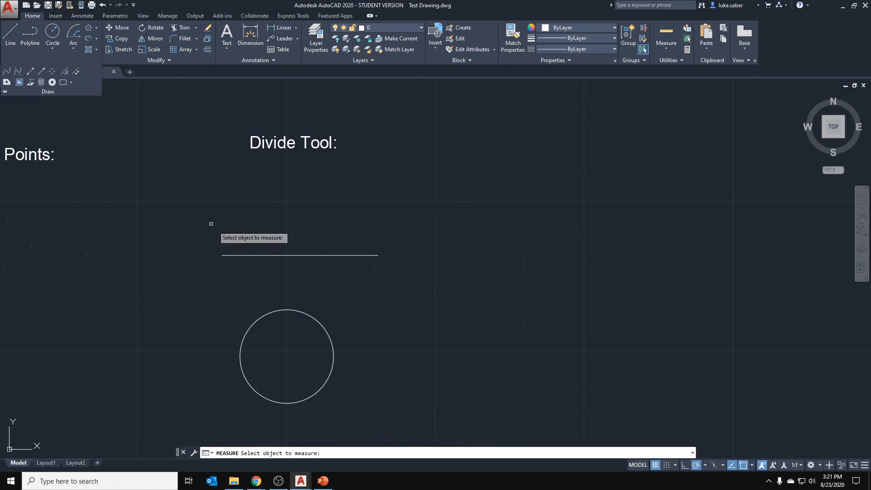
pyautogui.click(253, 256)
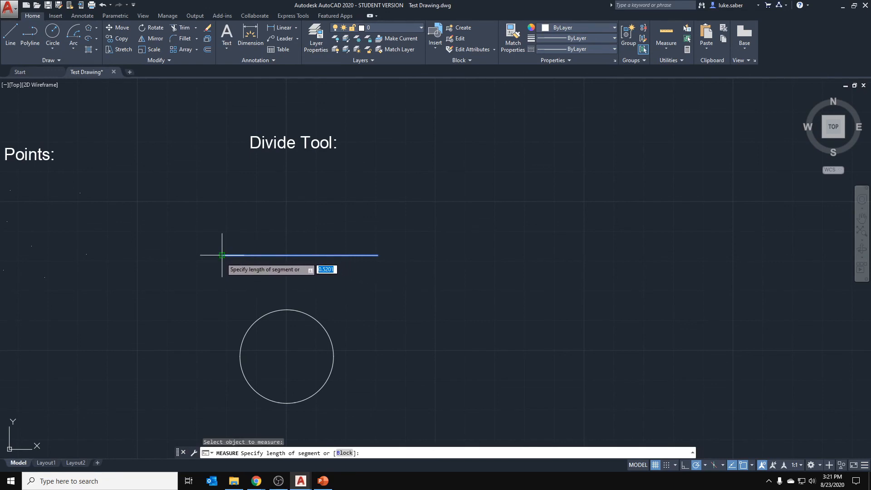
pyautogui.press('Escape')
pyautogui.press('Escape')
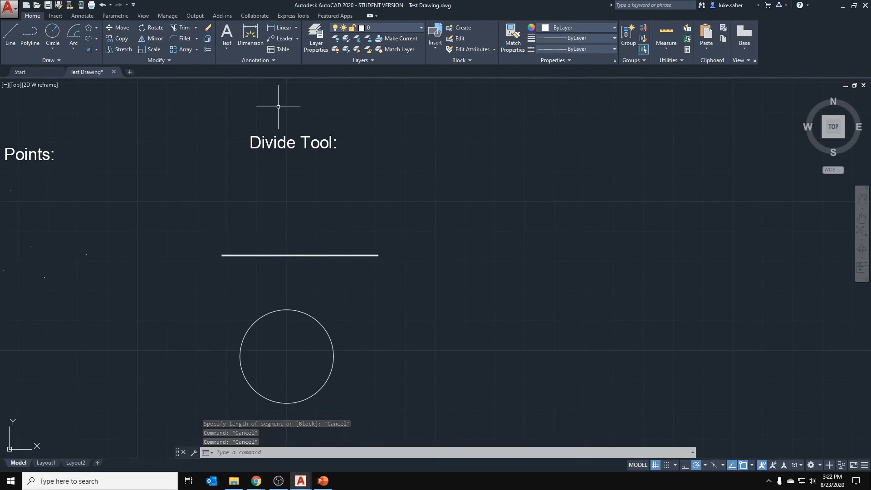
# - Check the distance from the horizontal line's left end to its first measured point with a temporary dimension
pyautogui.click(250, 33)
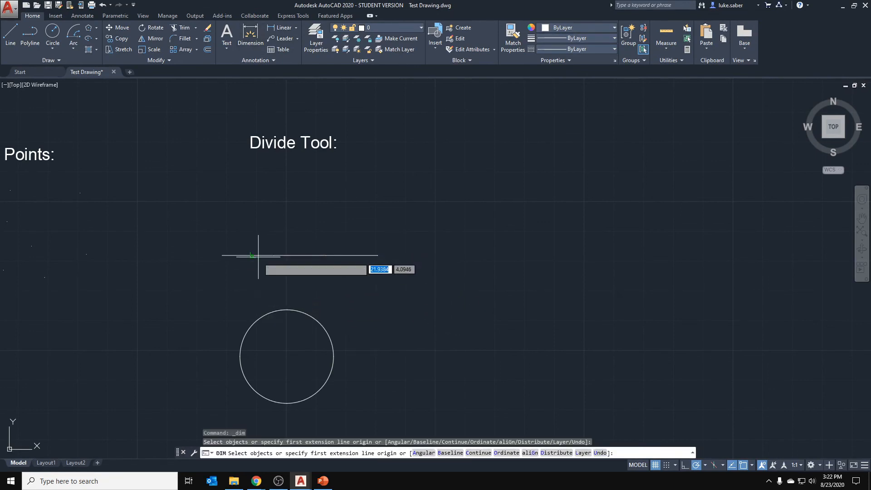
pyautogui.click(222, 255)
pyautogui.click(274, 255)
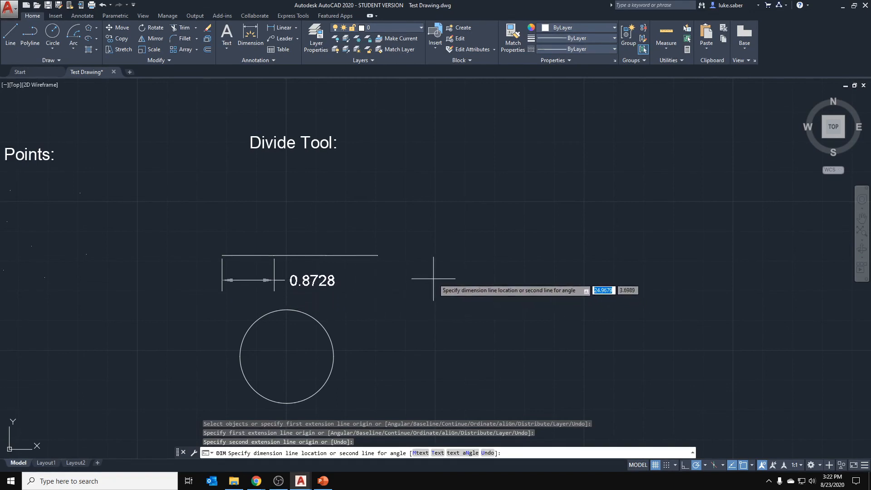
pyautogui.press('Escape')
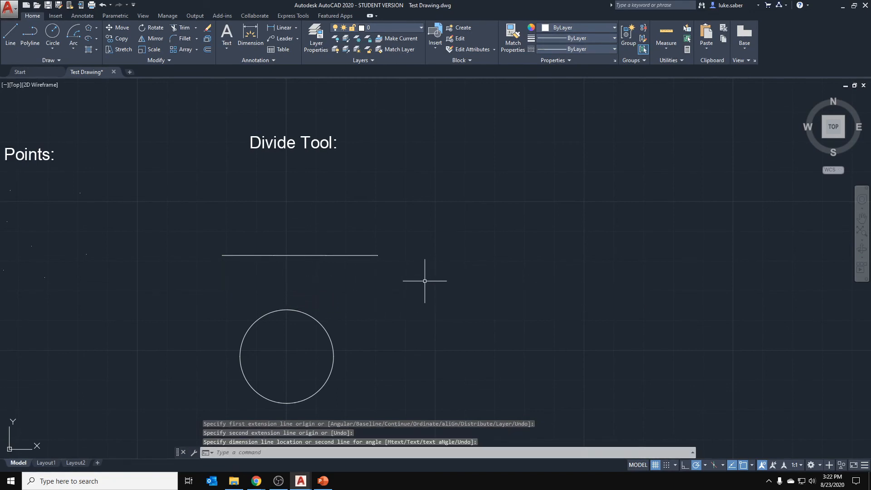
# - Save the drawing
pyautogui.hotkey('ctrl', 's')
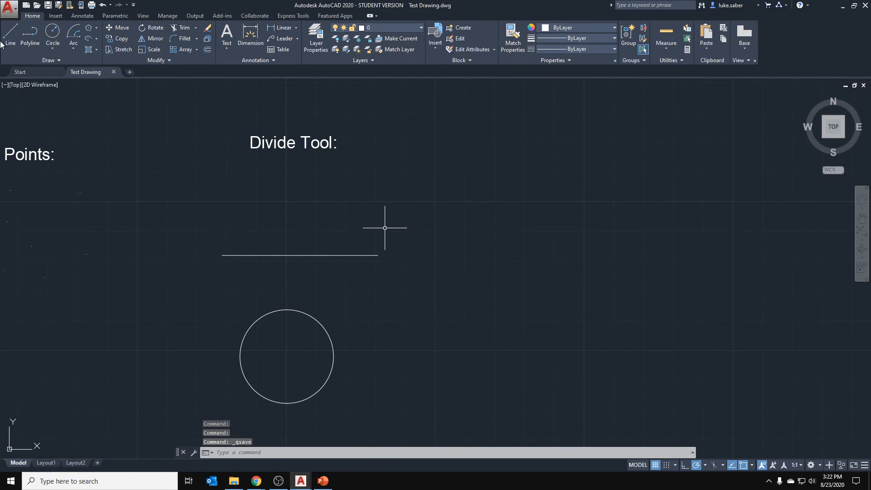
pyautogui.click(55, 63)
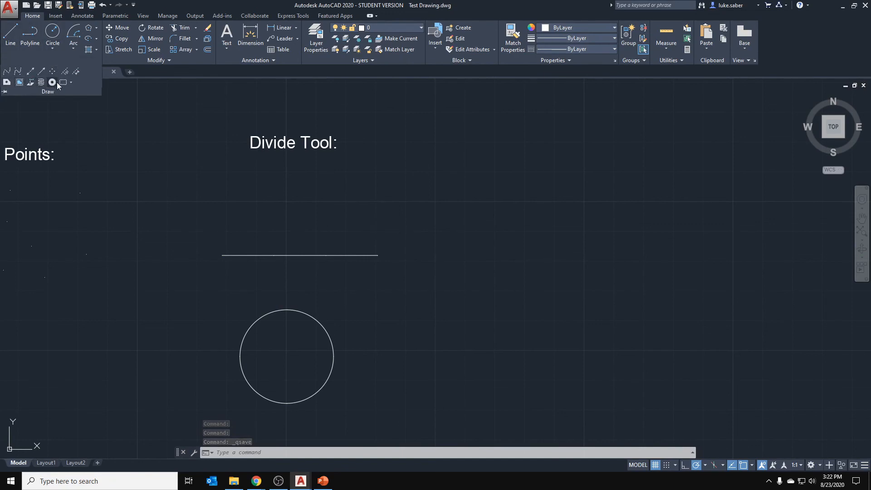
pyautogui.click(70, 83)
pyautogui.click(70, 83)
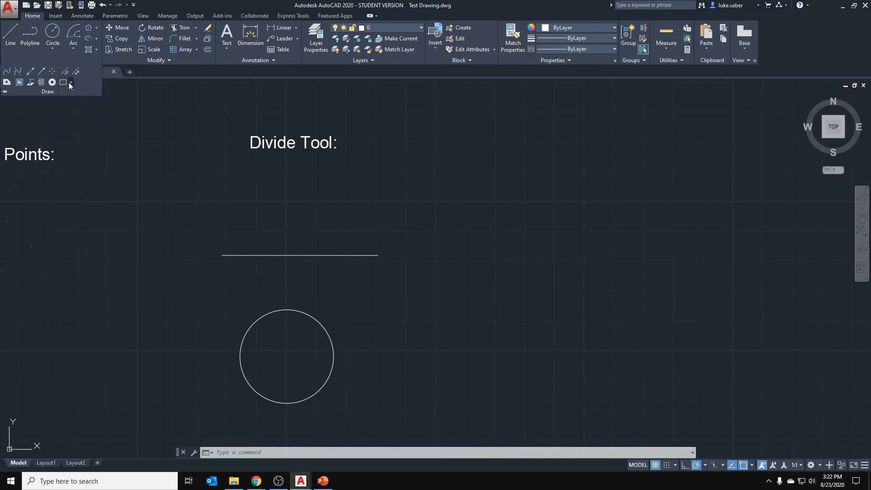
pyautogui.press('Escape')
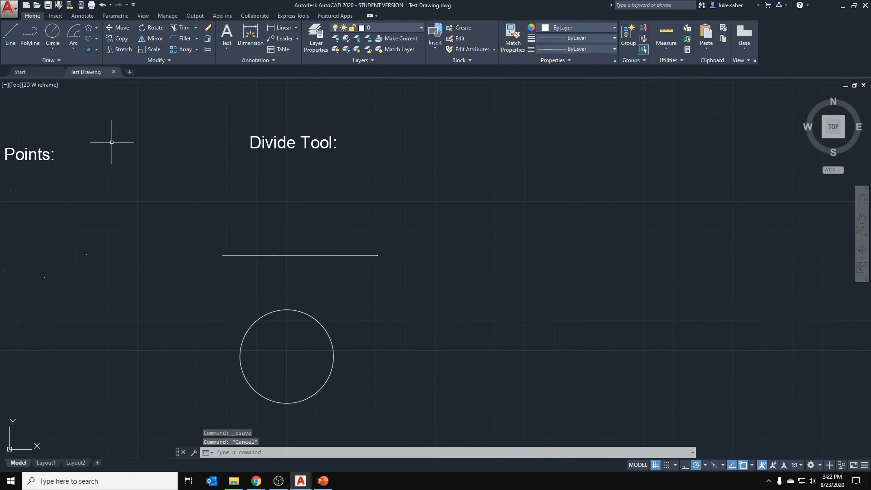
pyautogui.hotkey('ctrl', 's')
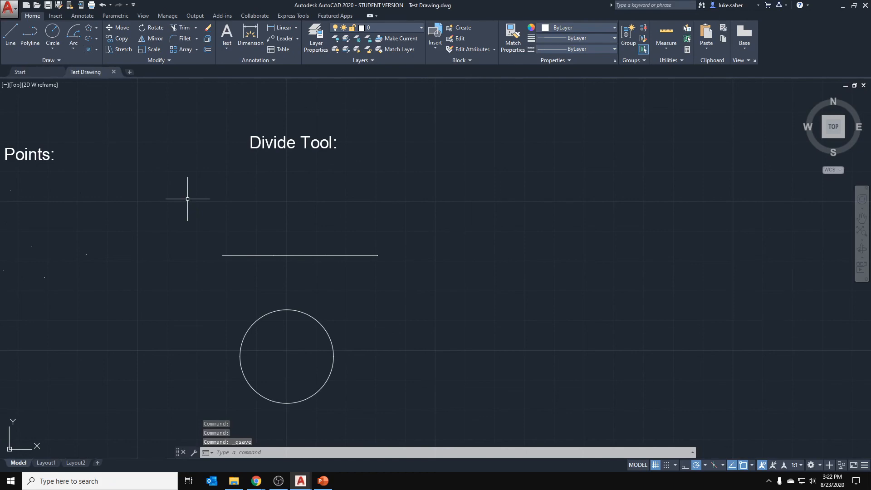
# - Erase the long diagonal construction line and the diagonal ray that cross the labelled examples
pyautogui.scroll(-6, 259, 211)
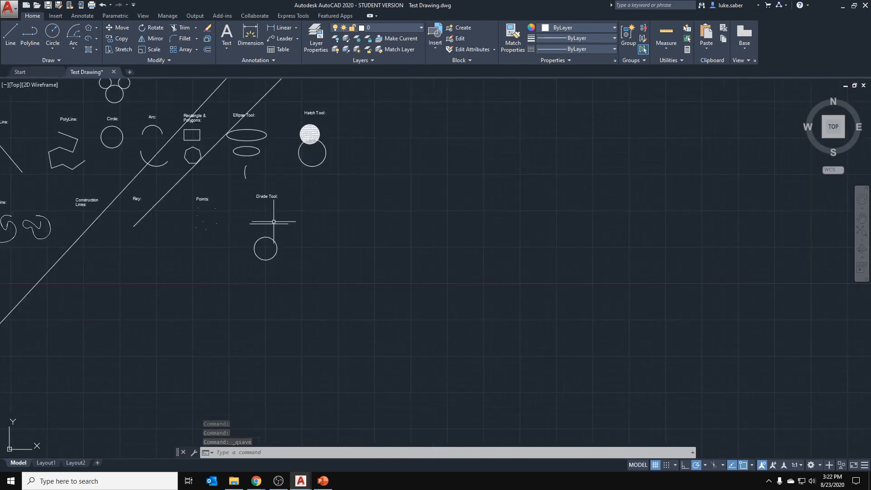
pyautogui.moveTo(238, 222); pyautogui.dragTo(402, 319, button='middle')
pyautogui.moveTo(419, 259); pyautogui.dragTo(424, 258, button='middle')
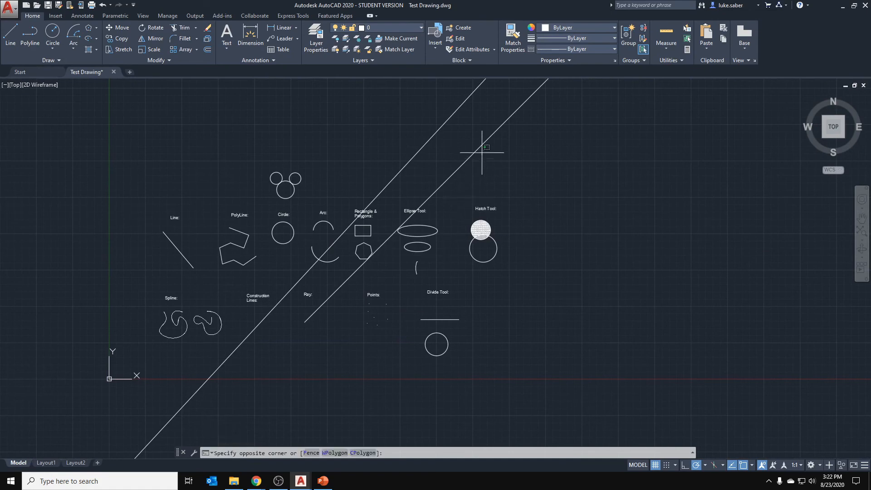
pyautogui.moveTo(482, 146); pyautogui.dragTo(374, 96)
pyautogui.press('Delete')
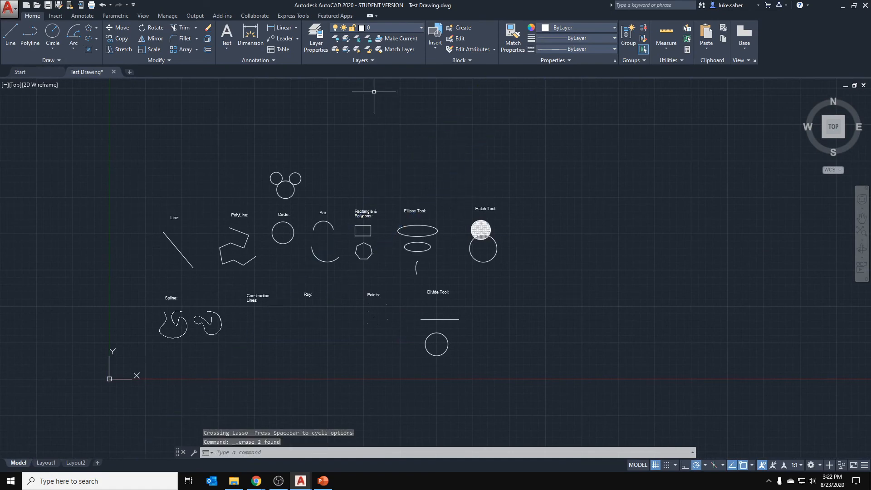
pyautogui.moveTo(277, 290); pyautogui.dragTo(338, 249, button='middle')
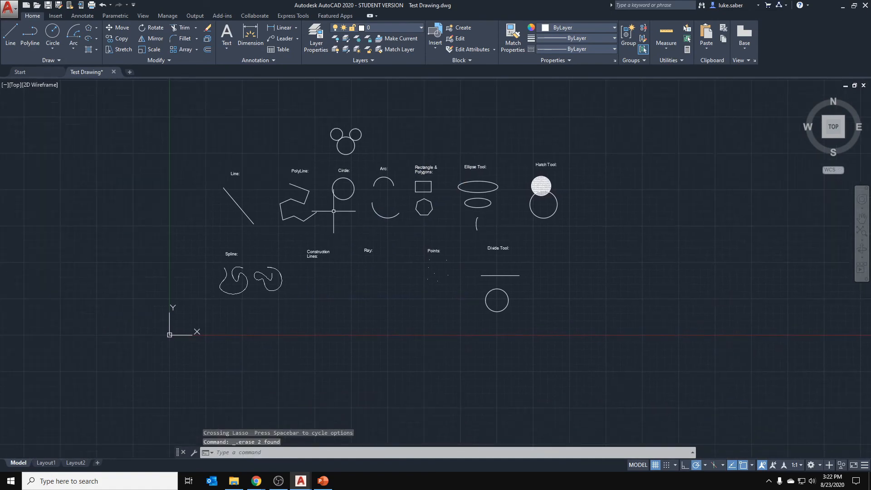
pyautogui.scroll(4, 312, 218)
pyautogui.scroll(-2, 313, 215)
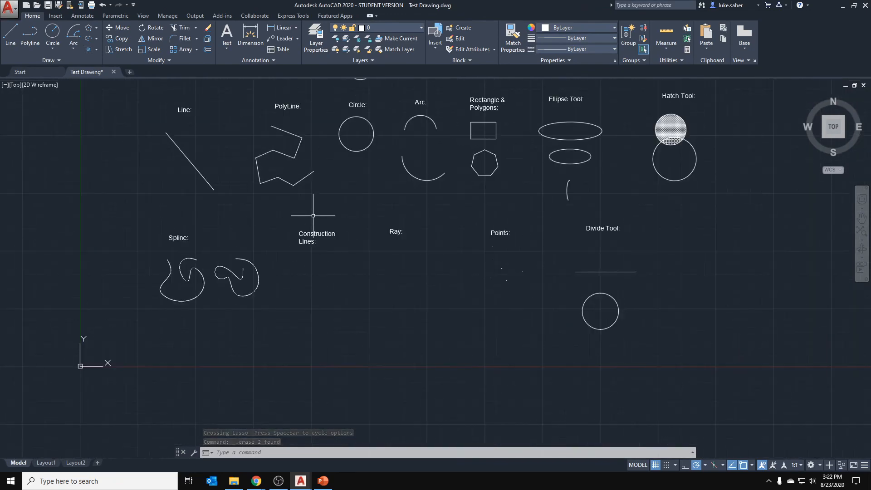
pyautogui.moveTo(313, 215)
pyautogui.mouseDown(button='middle')
pyautogui.moveTo(313, 243)
pyautogui.moveTo(282, 286)
pyautogui.moveTo(258, 290)
pyautogui.mouseUp(button='middle')
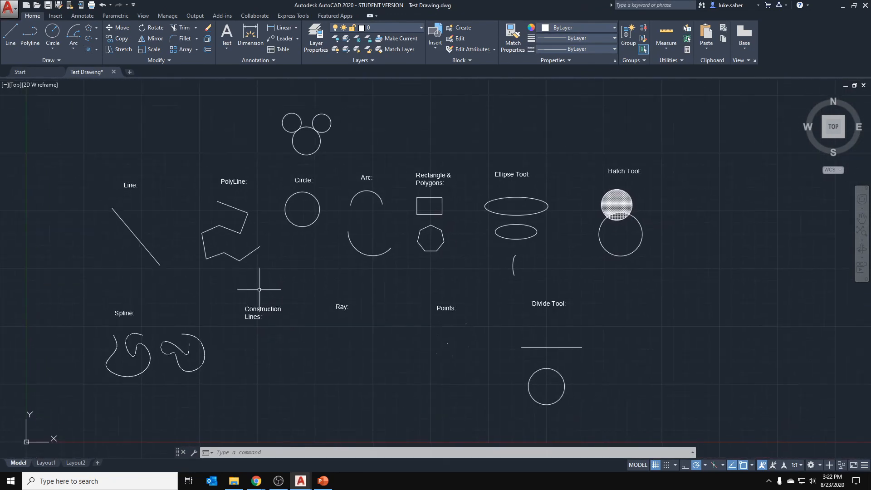
pyautogui.moveTo(728, 262)
pyautogui.mouseDown(button='middle')
pyautogui.moveTo(751, 268)
pyautogui.moveTo(763, 248)
pyautogui.mouseUp(button='middle')
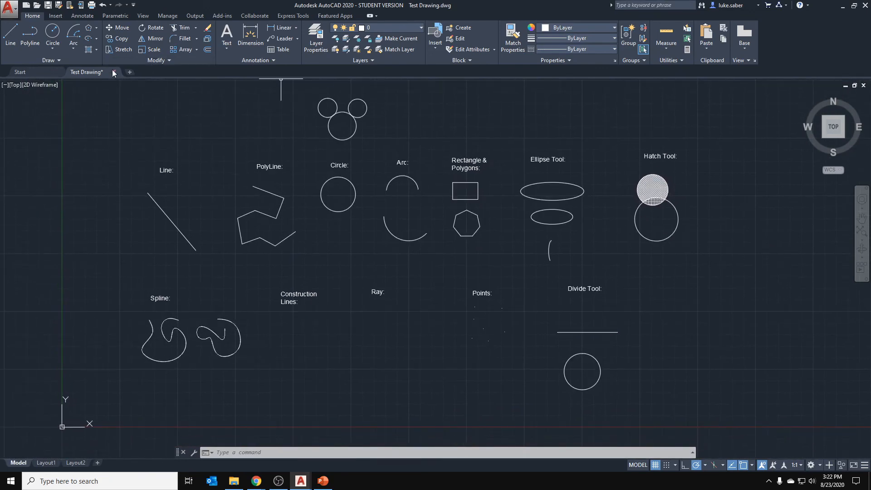
pyautogui.click(162, 60)
pyautogui.click(703, 243)
pyautogui.click(721, 217)
pyautogui.press('Delete')
pyautogui.click(721, 218)
pyautogui.press('Escape')
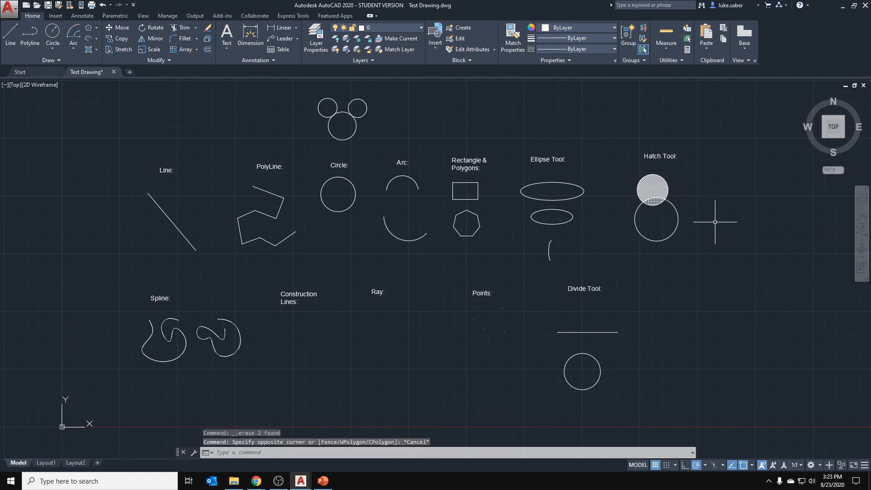
# - Save Test Drawing.dwg with the diagonal lines removed
pyautogui.hotkey('ctrl', 's')
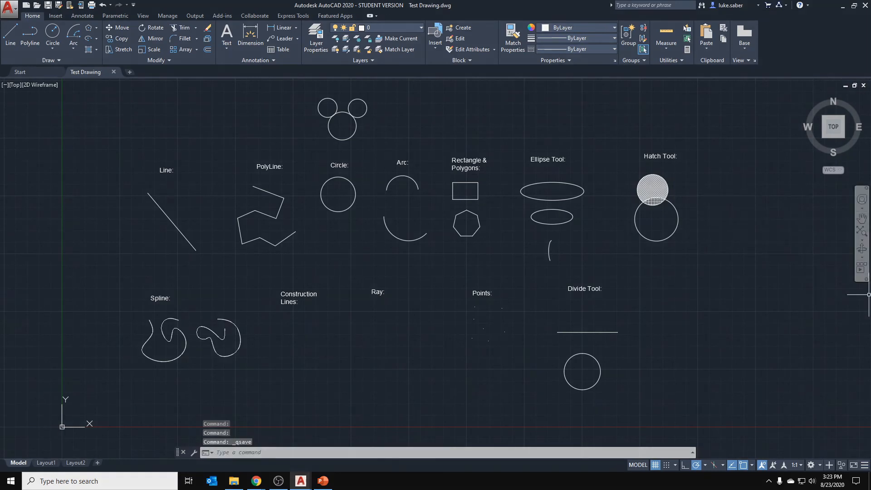